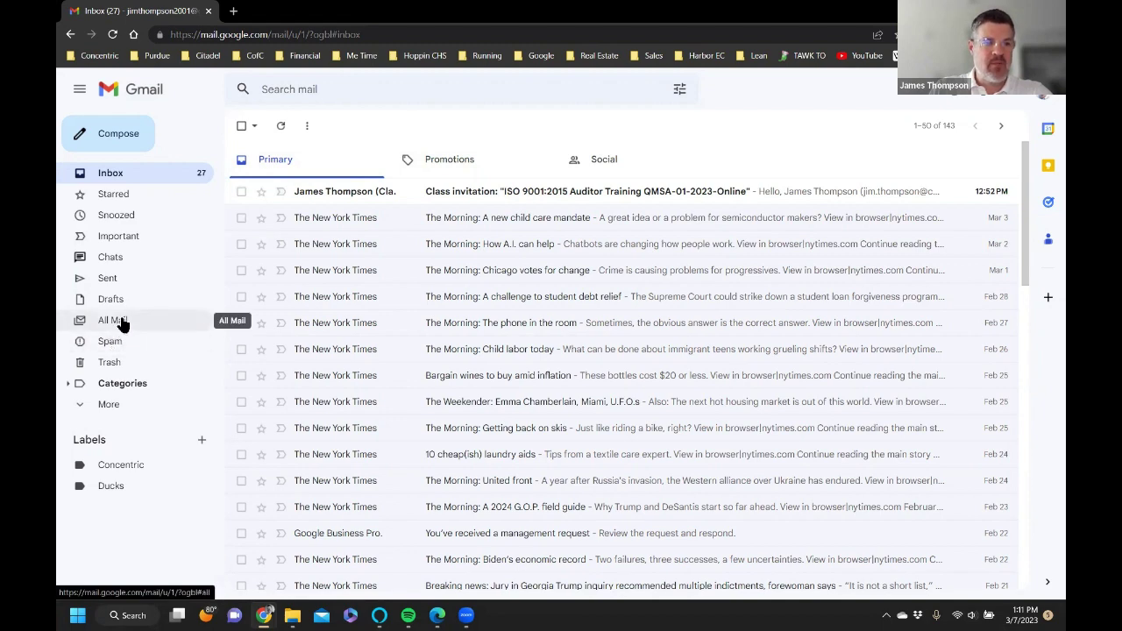
Step: Look through All Mail and Spam, then open the ISO 9001:2015 Auditor Training invitation and accept it
{"action": "left_click", "coordinate": [127, 321]}
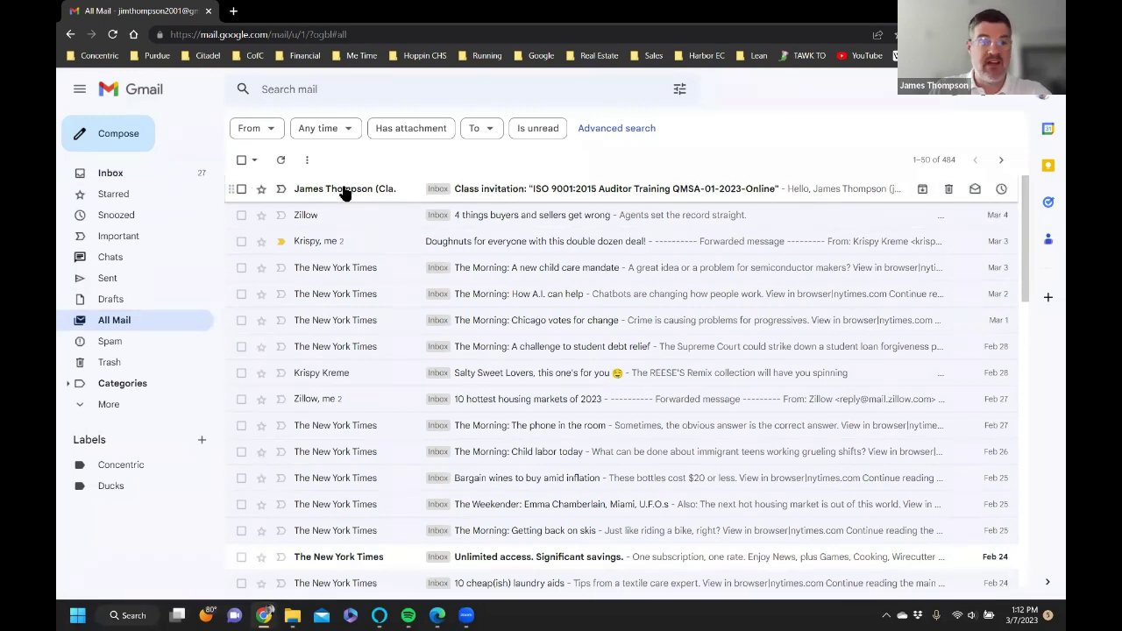
{"action": "left_click", "coordinate": [101, 175]}
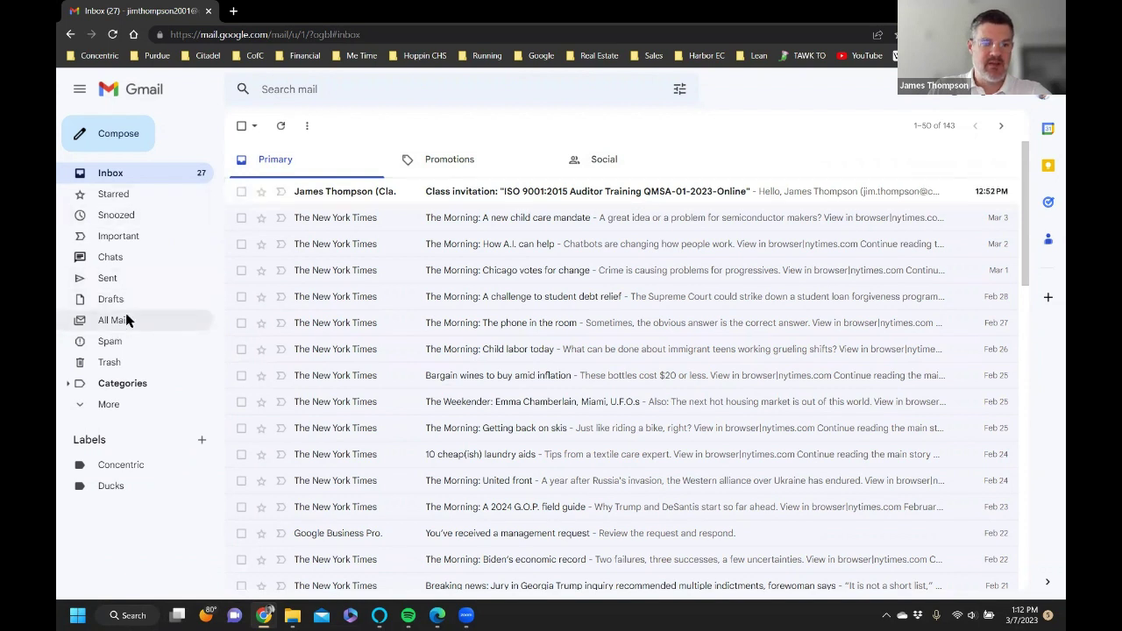
{"action": "left_click", "coordinate": [109, 341]}
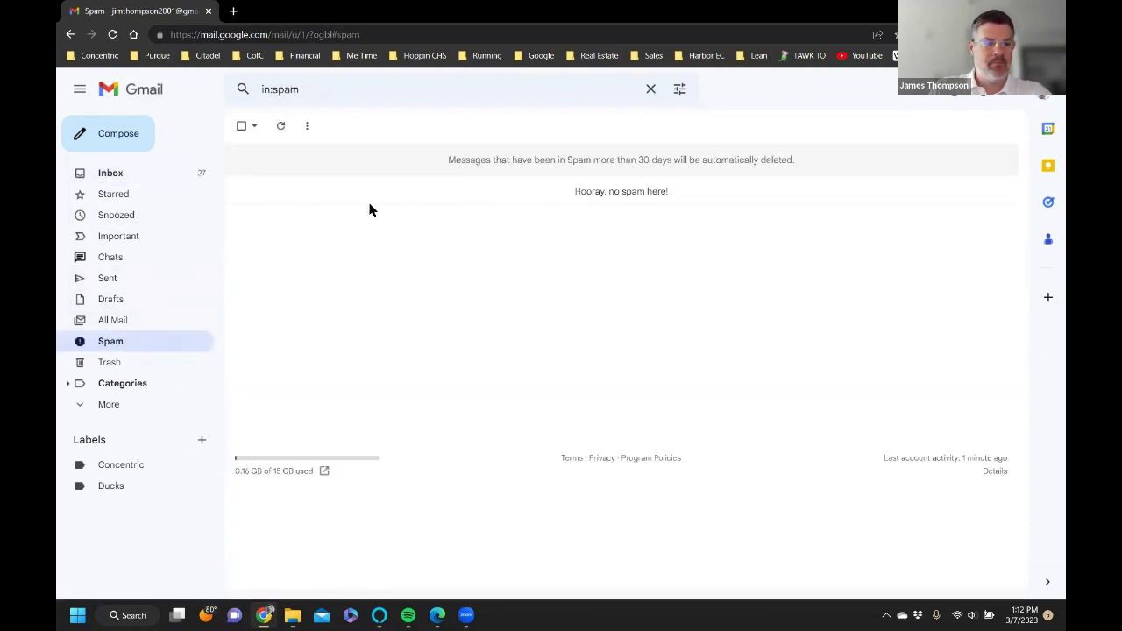
{"action": "left_click", "coordinate": [110, 174]}
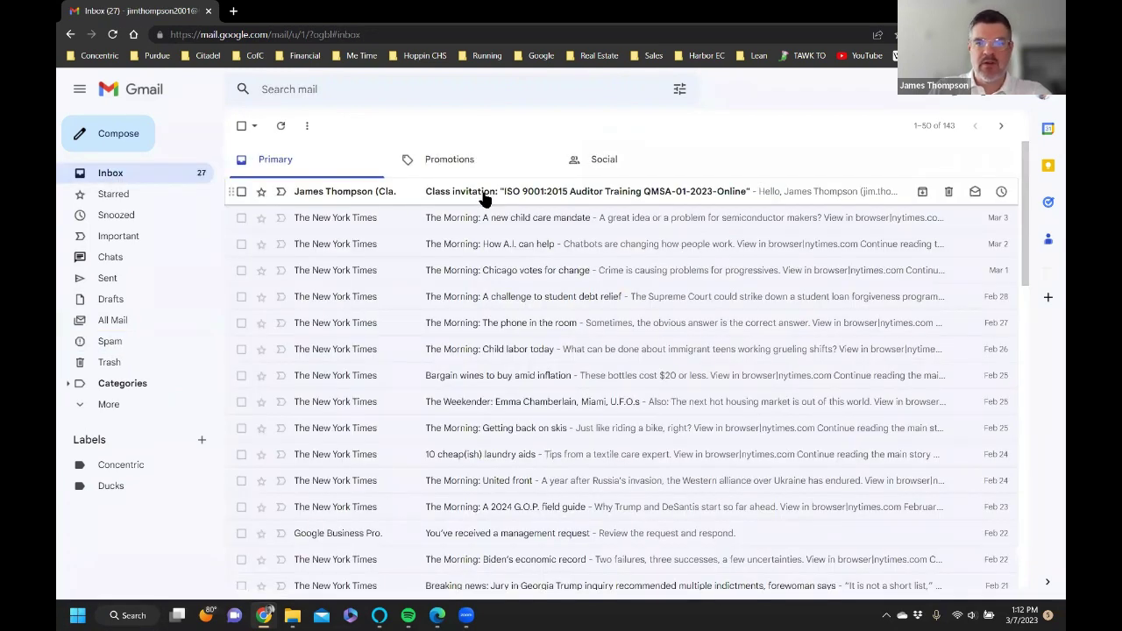
{"action": "left_click", "coordinate": [485, 197]}
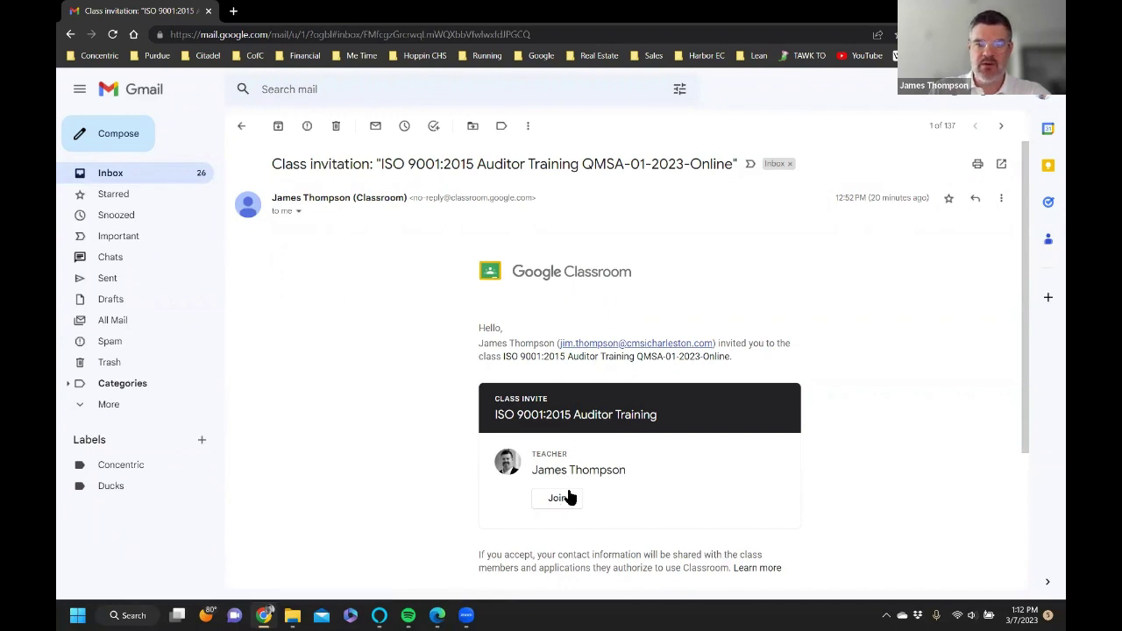
{"action": "left_click", "coordinate": [566, 498]}
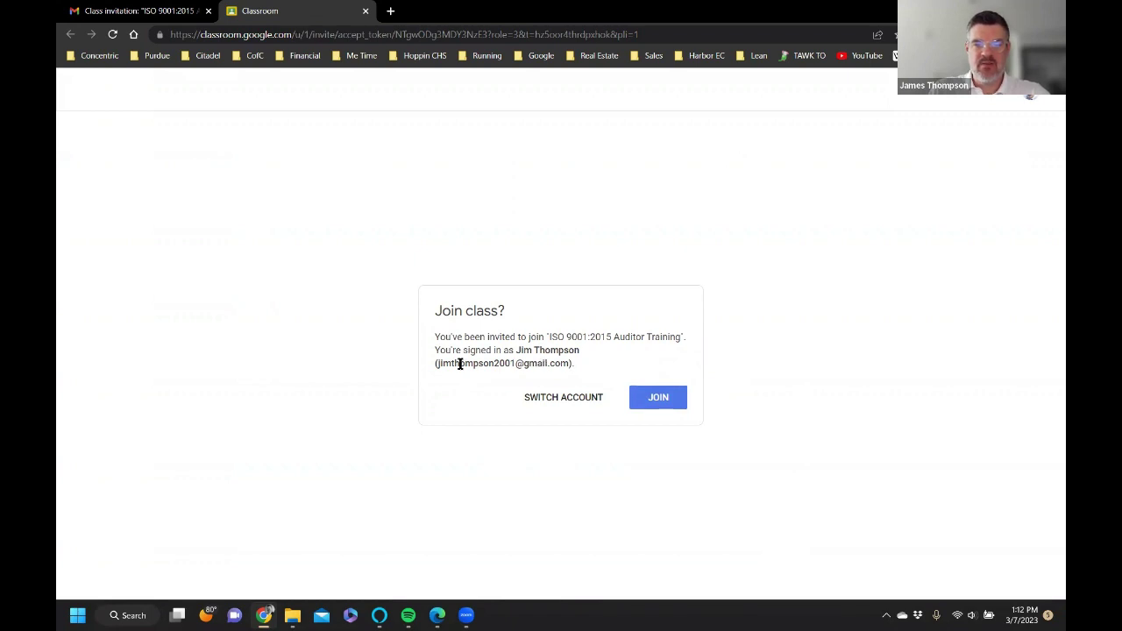
Step: Check the account-switch option, then join ISO 9001:2015 Auditor Training with the current signed-in account
{"action": "left_click_drag", "start_coordinate": [439, 363], "coordinate": [564, 366]}
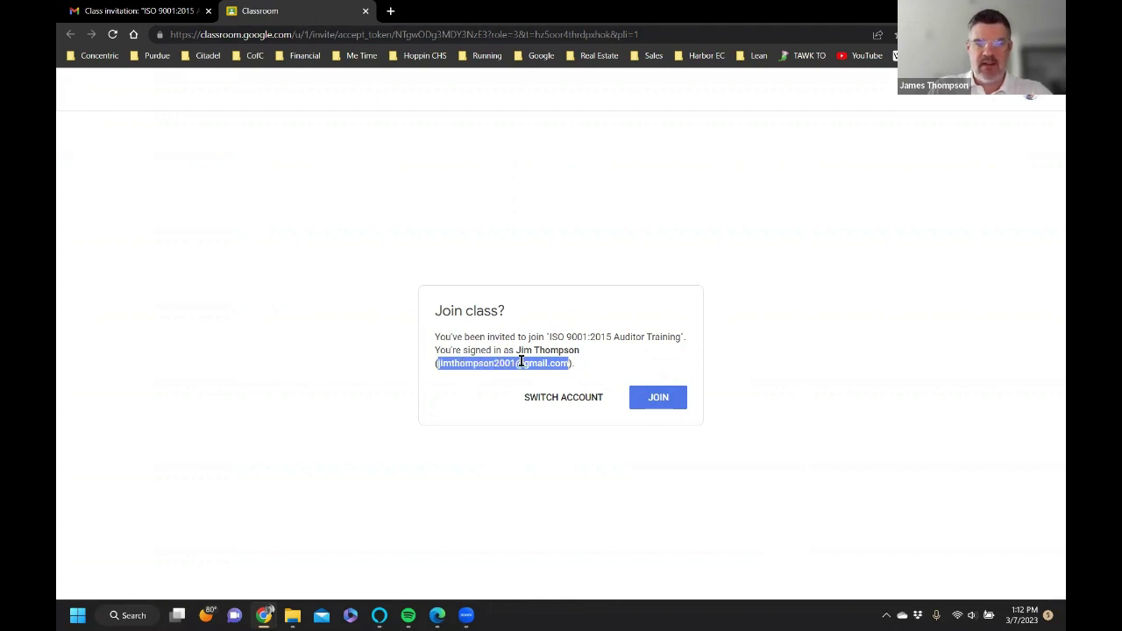
{"action": "left_click", "coordinate": [566, 399]}
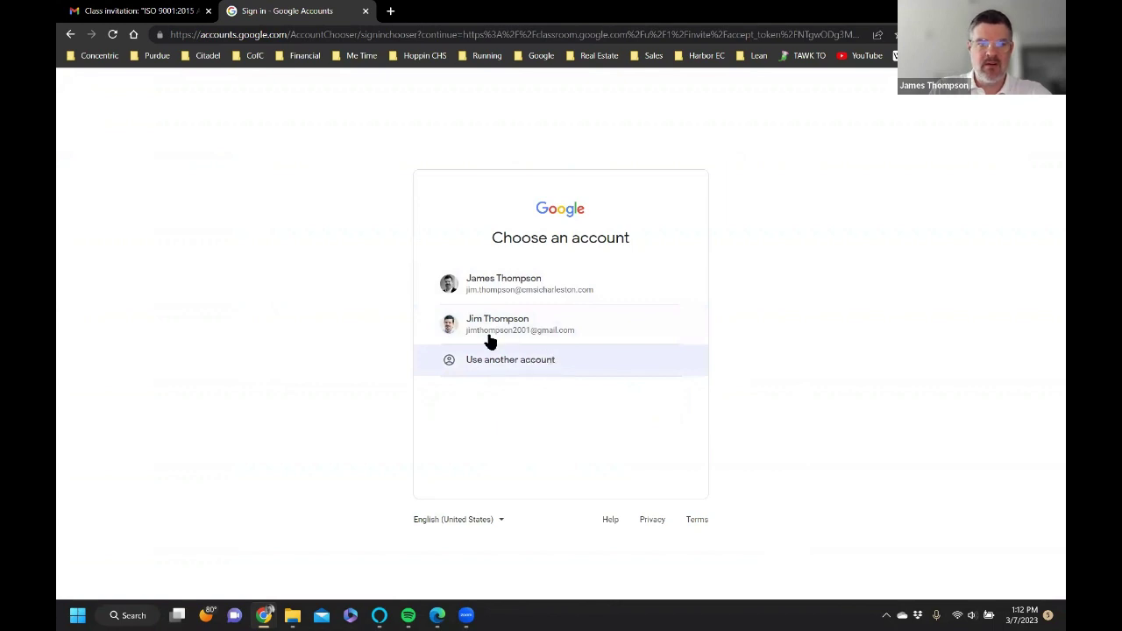
{"action": "left_click", "coordinate": [69, 36]}
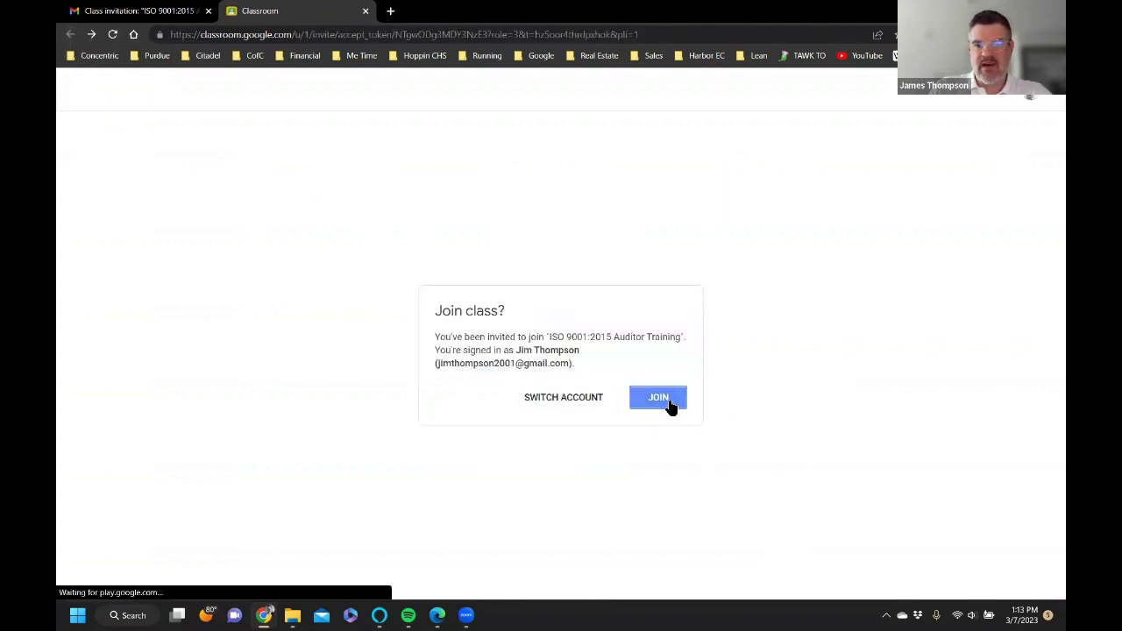
{"action": "left_click", "coordinate": [669, 401]}
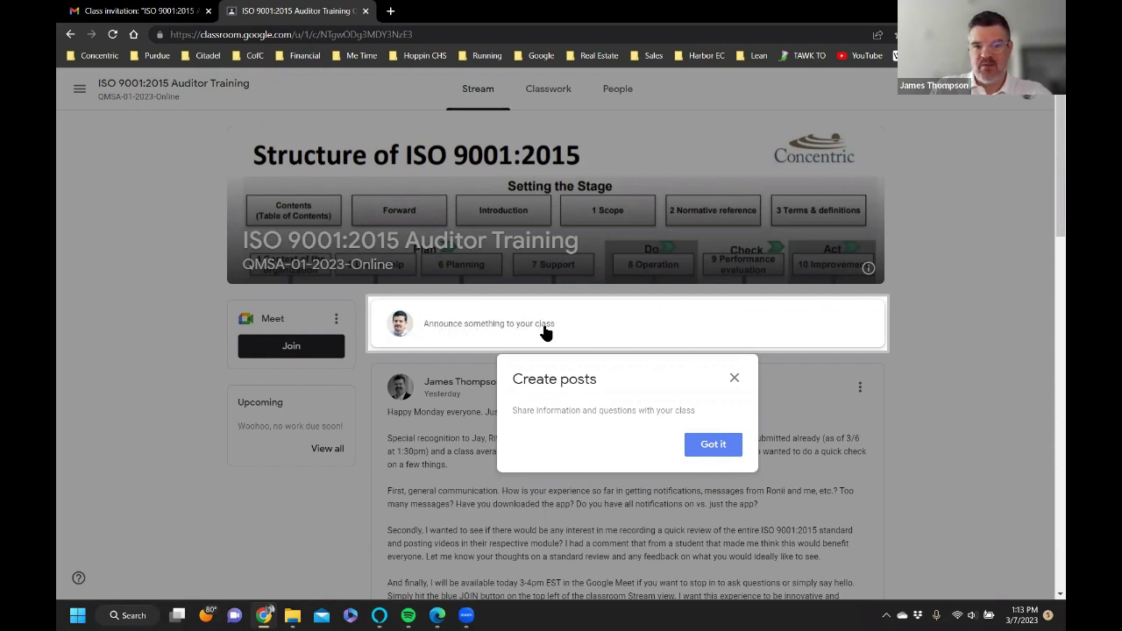
Step: Close the Create posts tip and review the Stream posts, including the student's Mar 3 introduction
{"action": "left_click", "coordinate": [710, 447]}
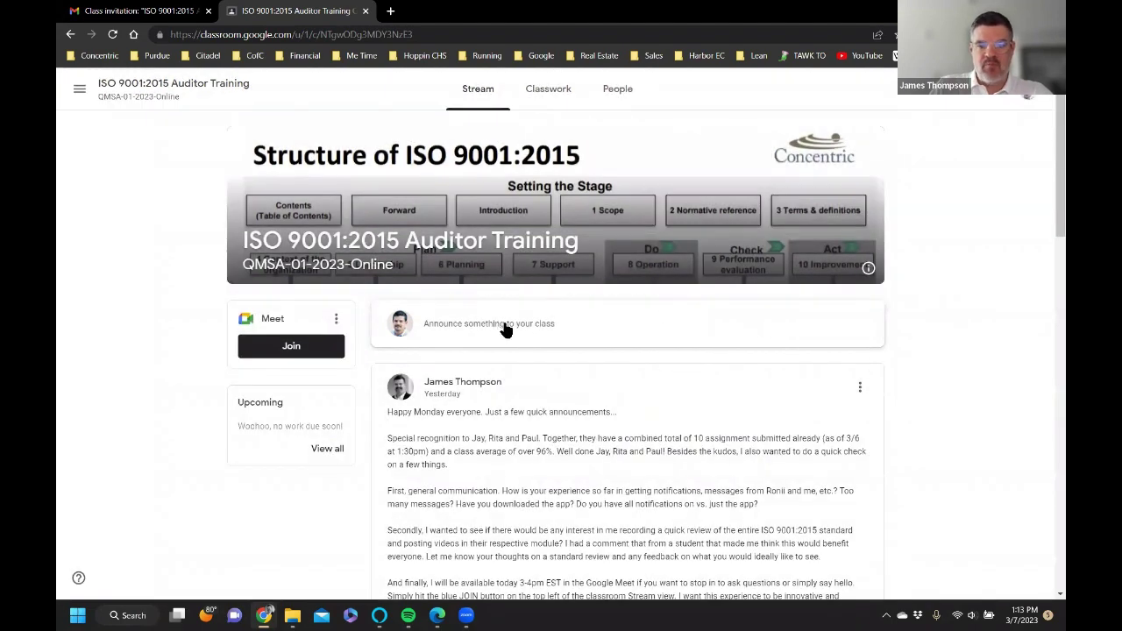
{"action": "scroll", "coordinate": [571, 345], "scroll_direction": "down", "scroll_amount": 5}
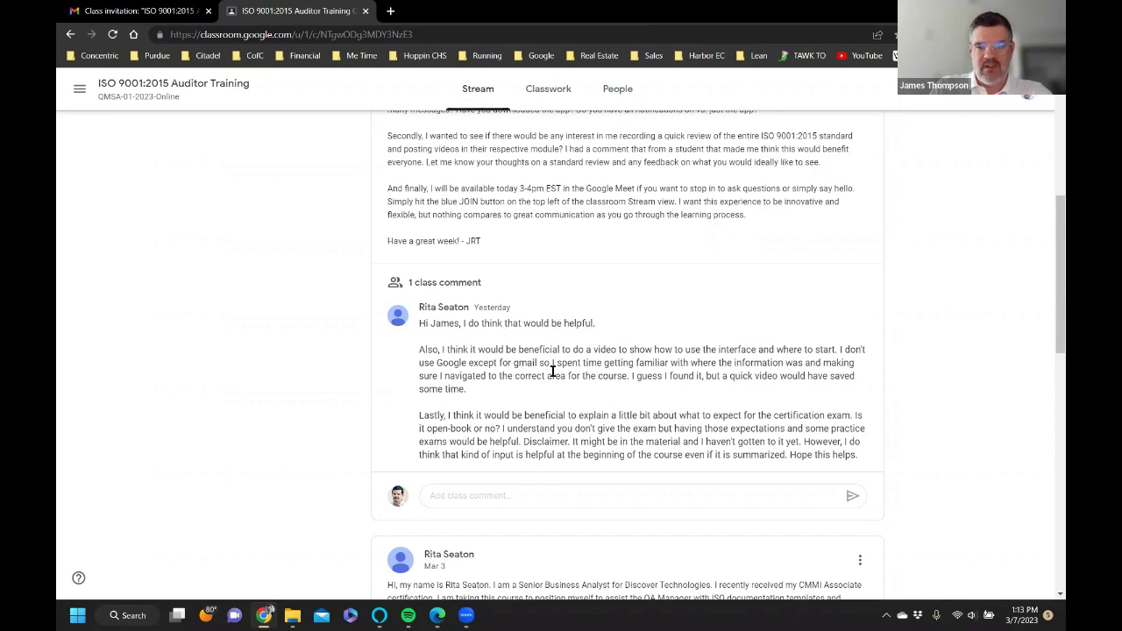
{"action": "scroll", "coordinate": [519, 290], "scroll_direction": "down", "scroll_amount": 2}
{"action": "scroll", "coordinate": [525, 245], "scroll_direction": "up", "scroll_amount": 3}
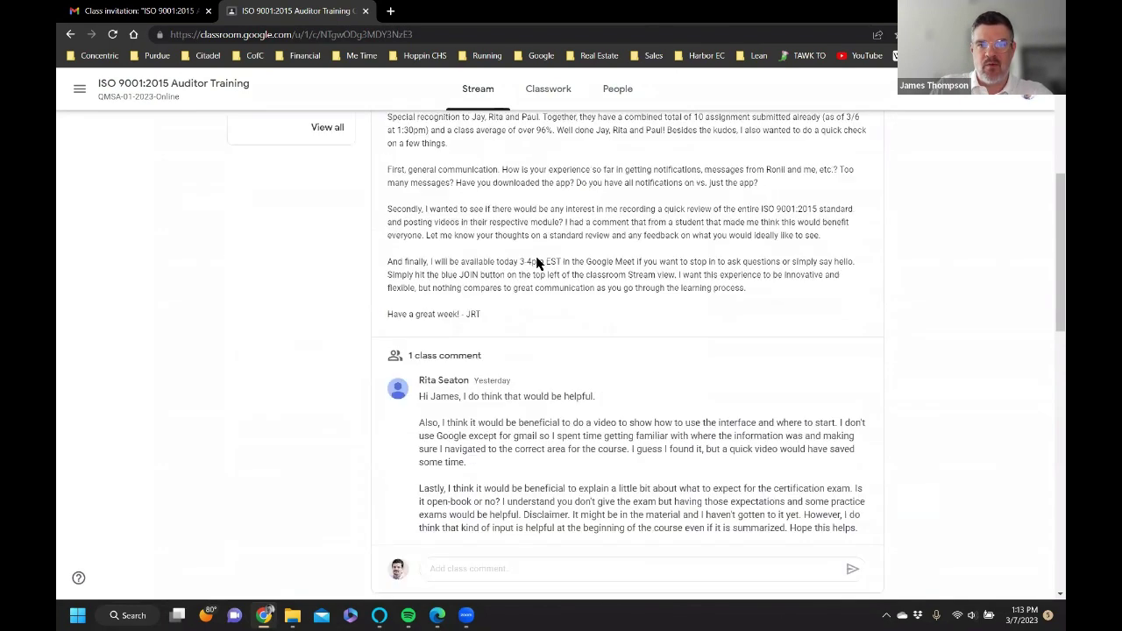
{"action": "scroll", "coordinate": [583, 261], "scroll_direction": "down", "scroll_amount": 4}
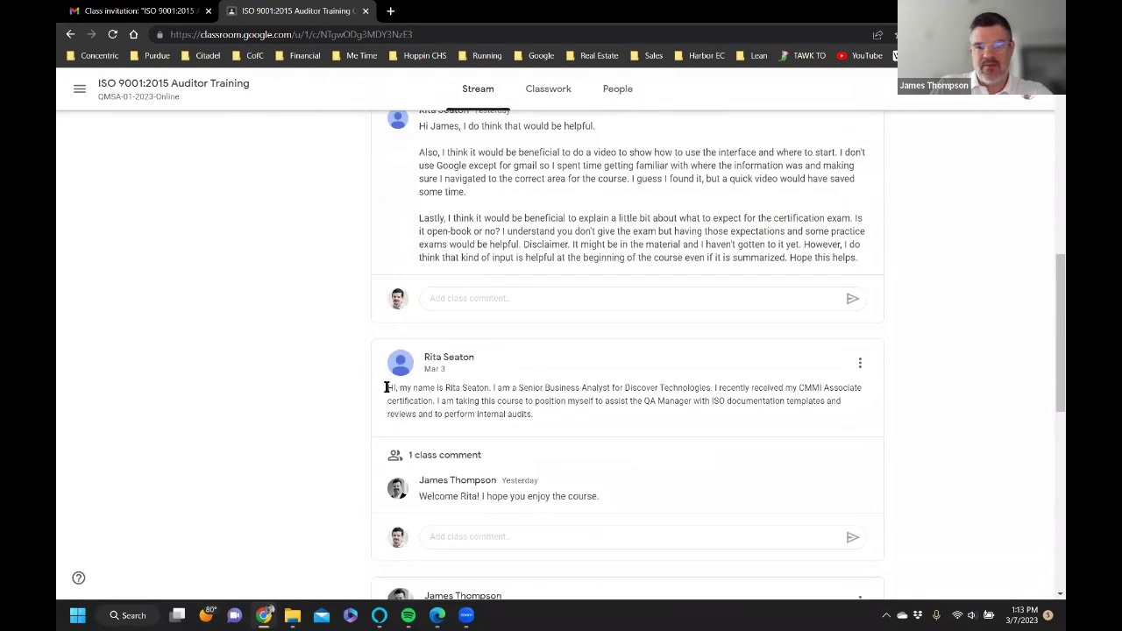
{"action": "left_click_drag", "start_coordinate": [386, 388], "coordinate": [554, 417]}
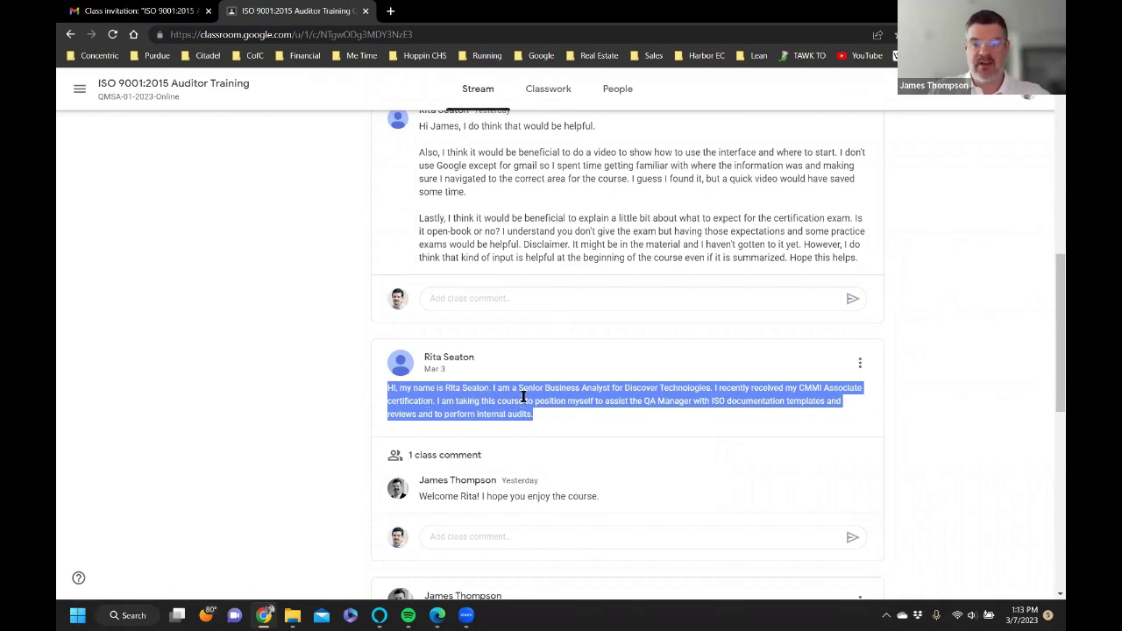
{"action": "scroll", "coordinate": [531, 413], "scroll_direction": "up", "scroll_amount": 8}
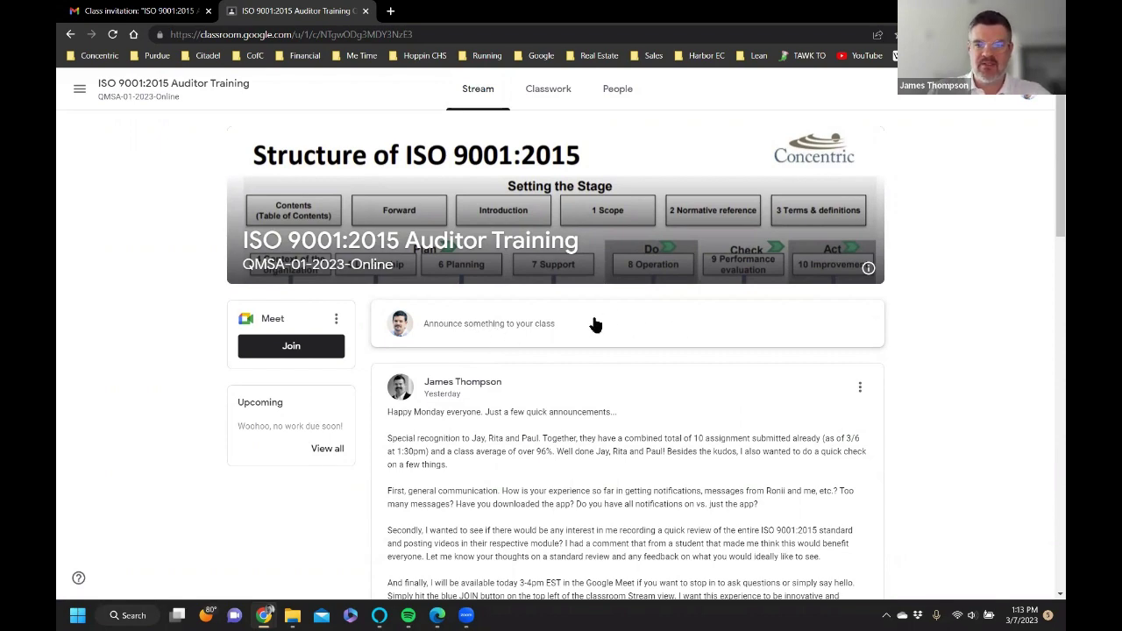
{"action": "scroll", "coordinate": [578, 329], "scroll_direction": "down", "scroll_amount": 1}
{"action": "scroll", "coordinate": [504, 368], "scroll_direction": "down", "scroll_amount": 7}
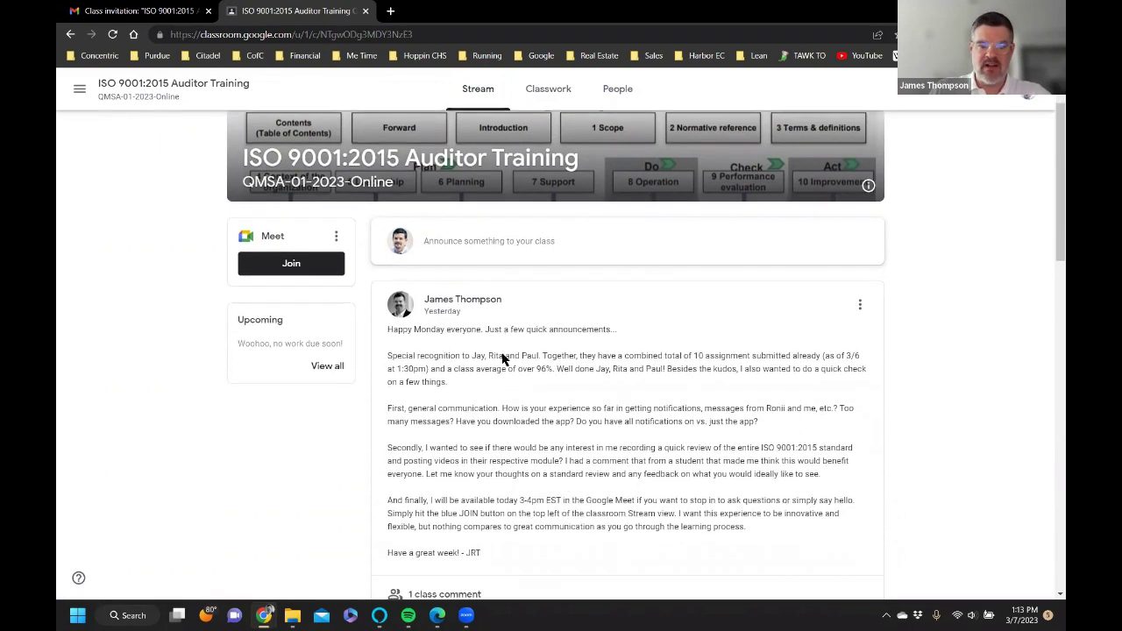
{"action": "scroll", "coordinate": [543, 401], "scroll_direction": "down", "scroll_amount": 1}
{"action": "left_click", "coordinate": [450, 271]}
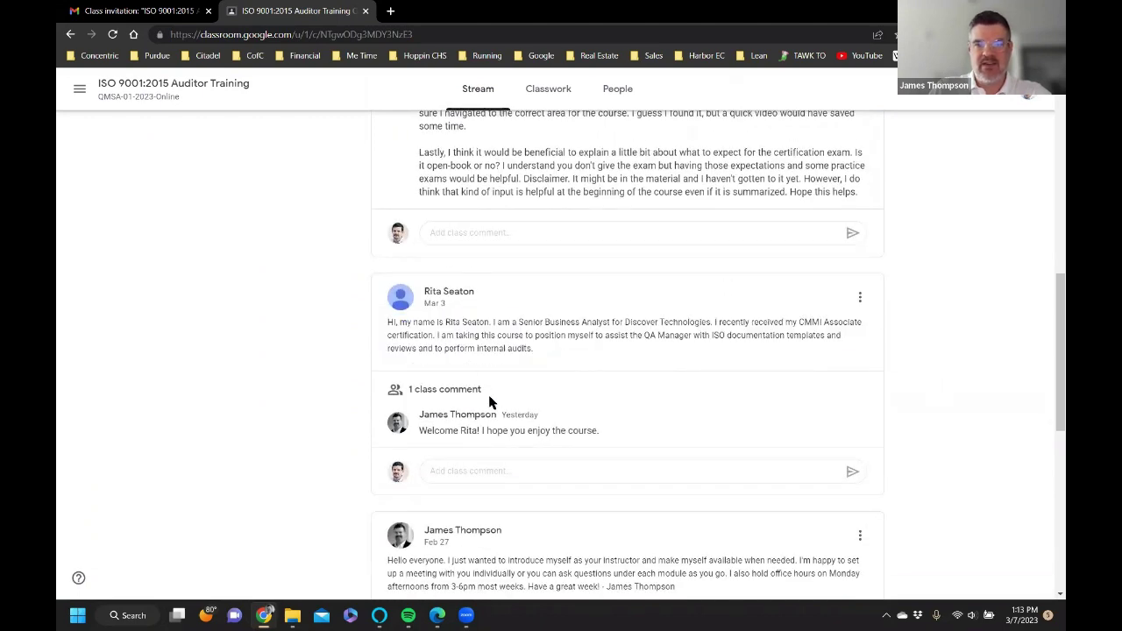
{"action": "scroll", "coordinate": [490, 400], "scroll_direction": "up", "scroll_amount": 7}
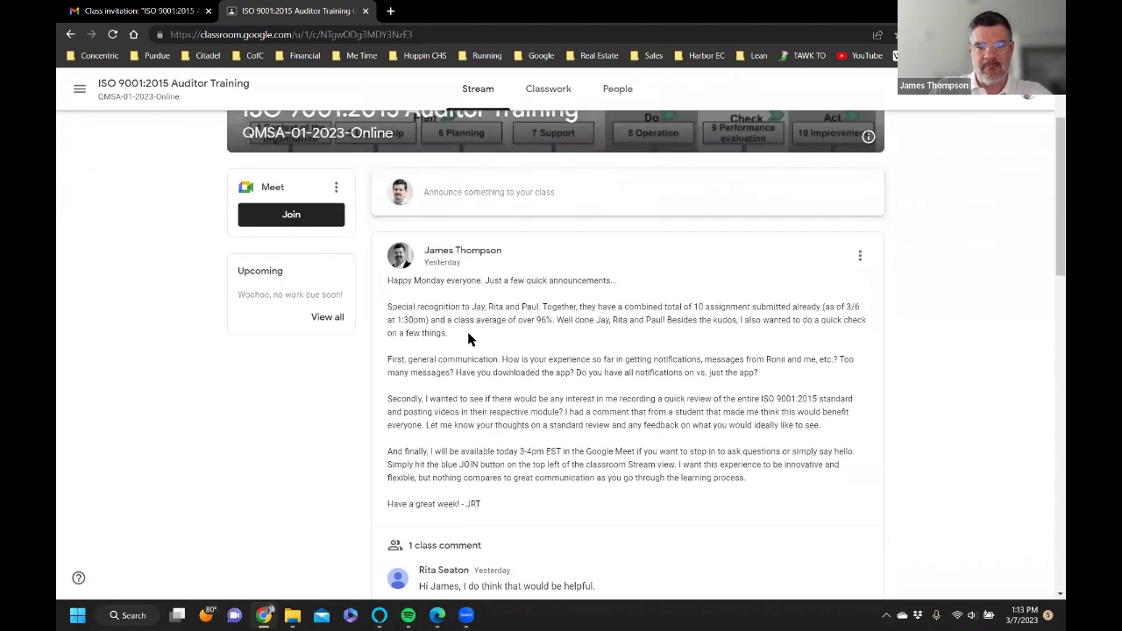
{"action": "scroll", "coordinate": [468, 340], "scroll_direction": "down", "scroll_amount": 5}
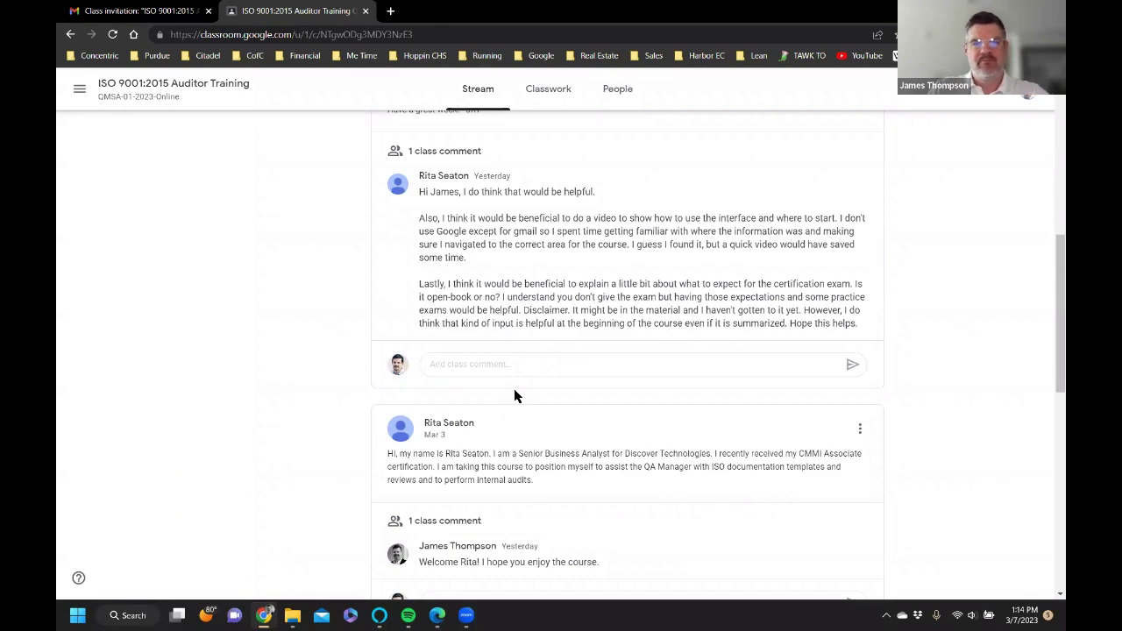
{"action": "scroll", "coordinate": [514, 396], "scroll_direction": "up", "scroll_amount": 3}
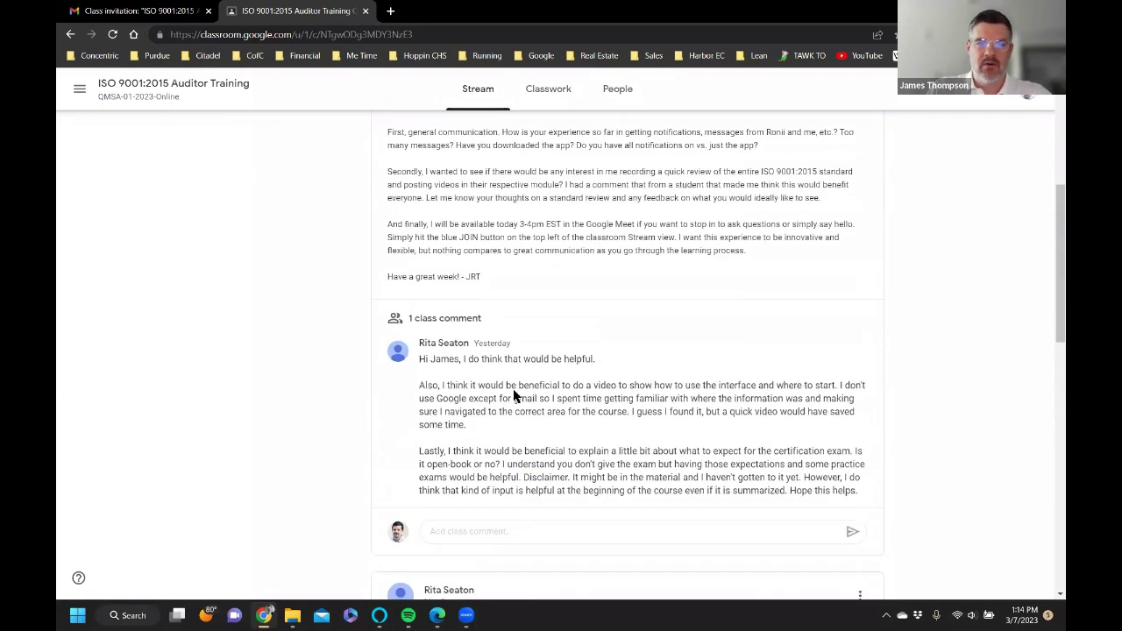
{"action": "scroll", "coordinate": [515, 396], "scroll_direction": "up", "scroll_amount": 3}
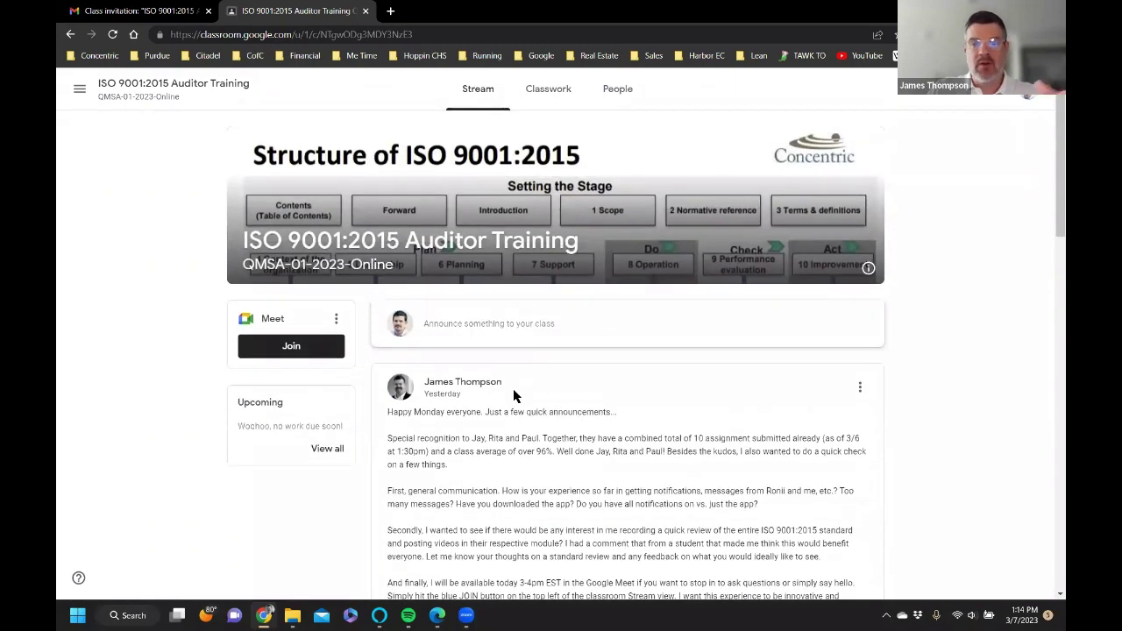
{"action": "scroll", "coordinate": [514, 394], "scroll_direction": "down", "scroll_amount": 2}
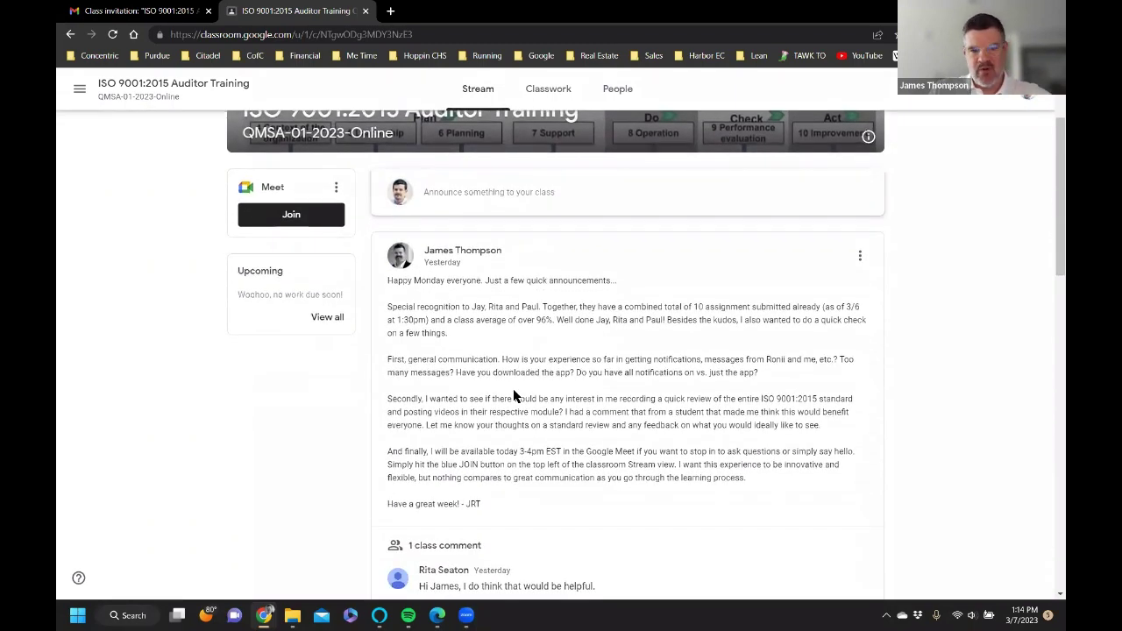
{"action": "scroll", "coordinate": [513, 391], "scroll_direction": "down", "scroll_amount": 15}
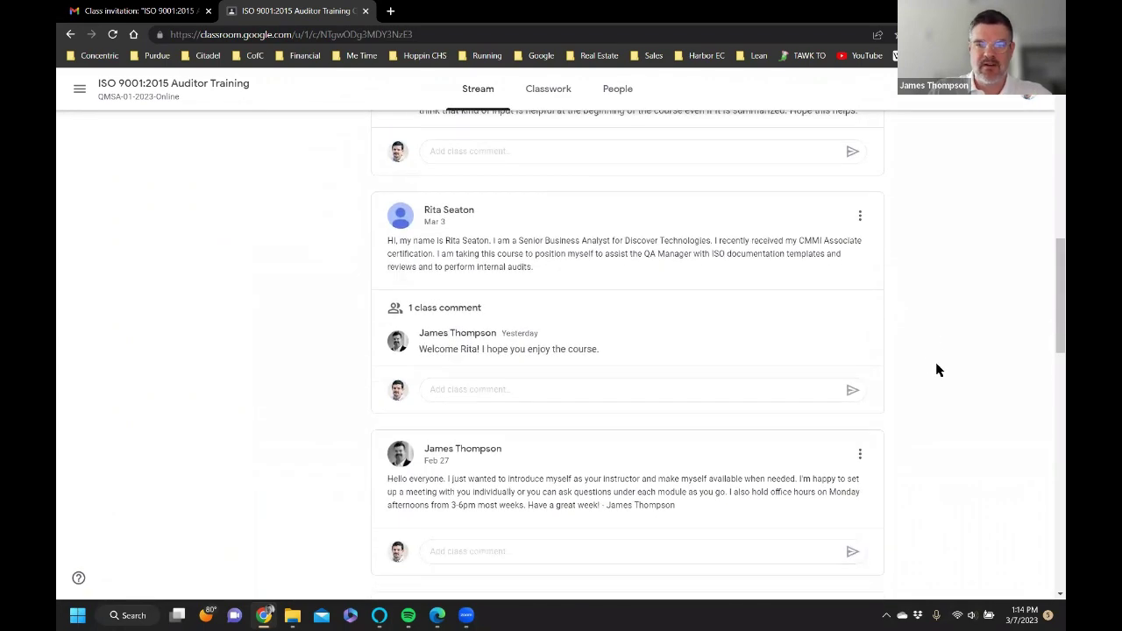
{"action": "scroll", "coordinate": [937, 363], "scroll_direction": "down", "scroll_amount": 7}
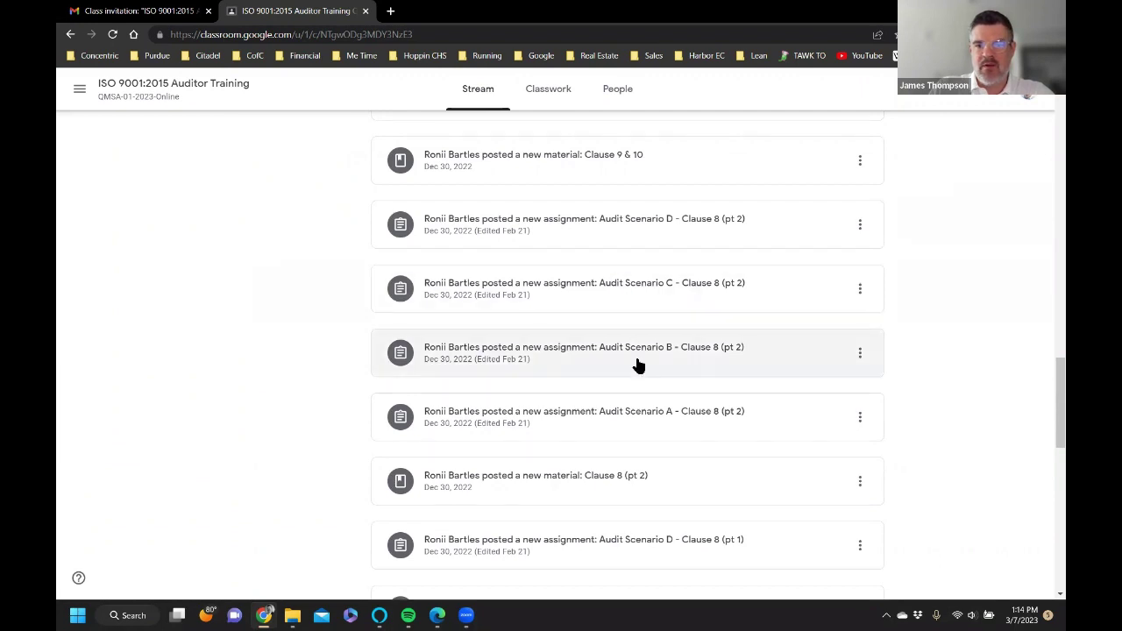
{"action": "scroll", "coordinate": [623, 473], "scroll_direction": "down", "scroll_amount": 2}
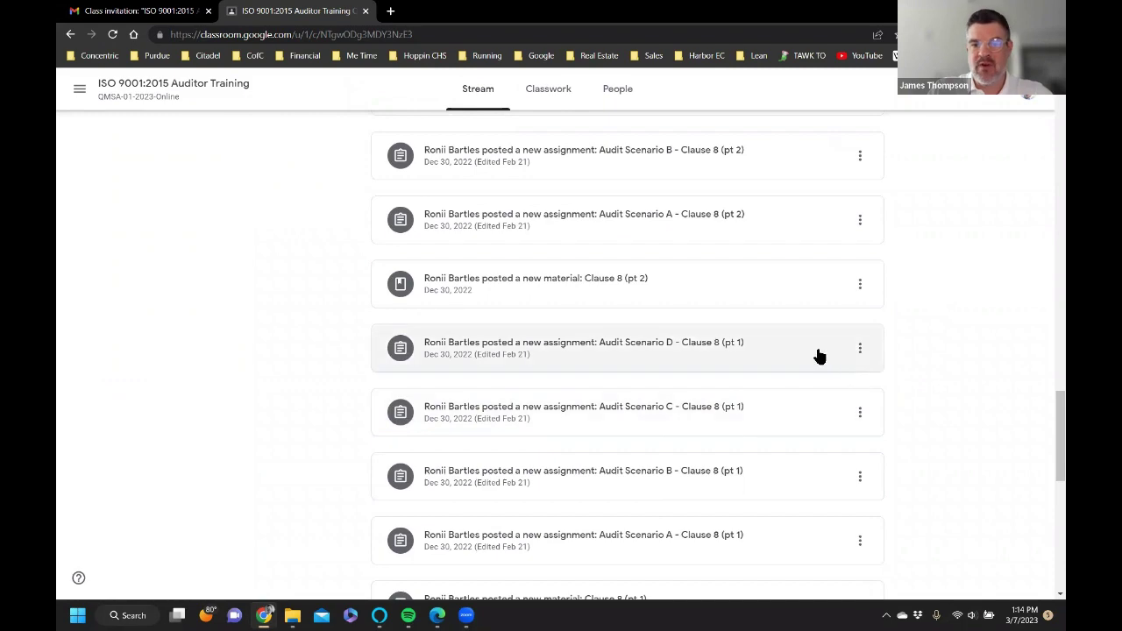
{"action": "scroll", "coordinate": [638, 389], "scroll_direction": "down", "scroll_amount": 1}
{"action": "scroll", "coordinate": [637, 390], "scroll_direction": "down", "scroll_amount": 15}
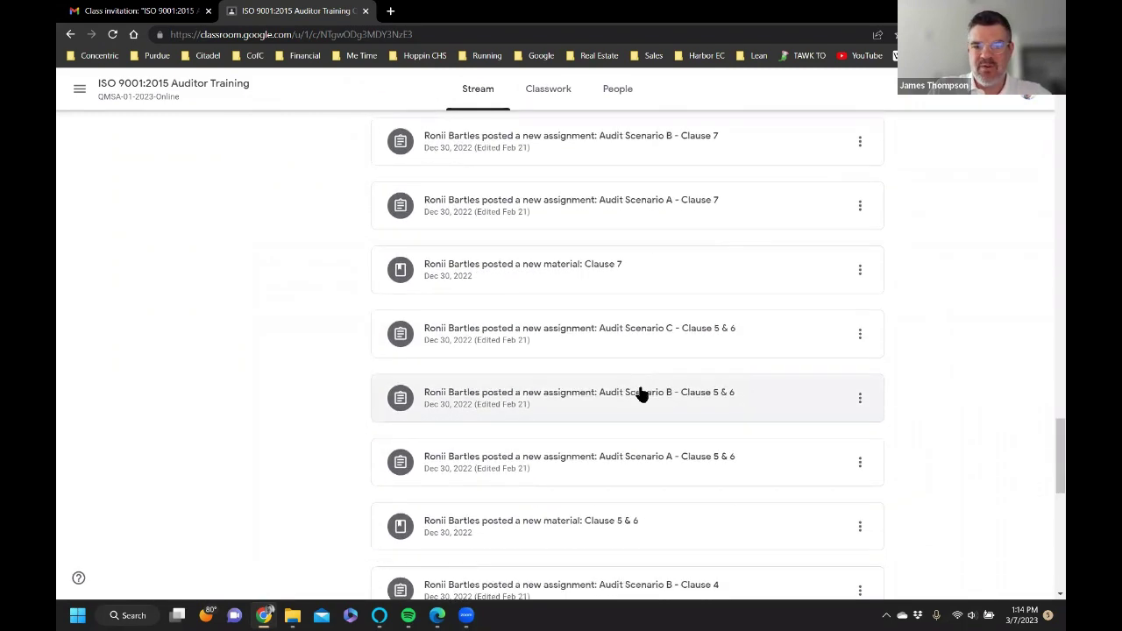
{"action": "scroll", "coordinate": [641, 401], "scroll_direction": "down", "scroll_amount": 8}
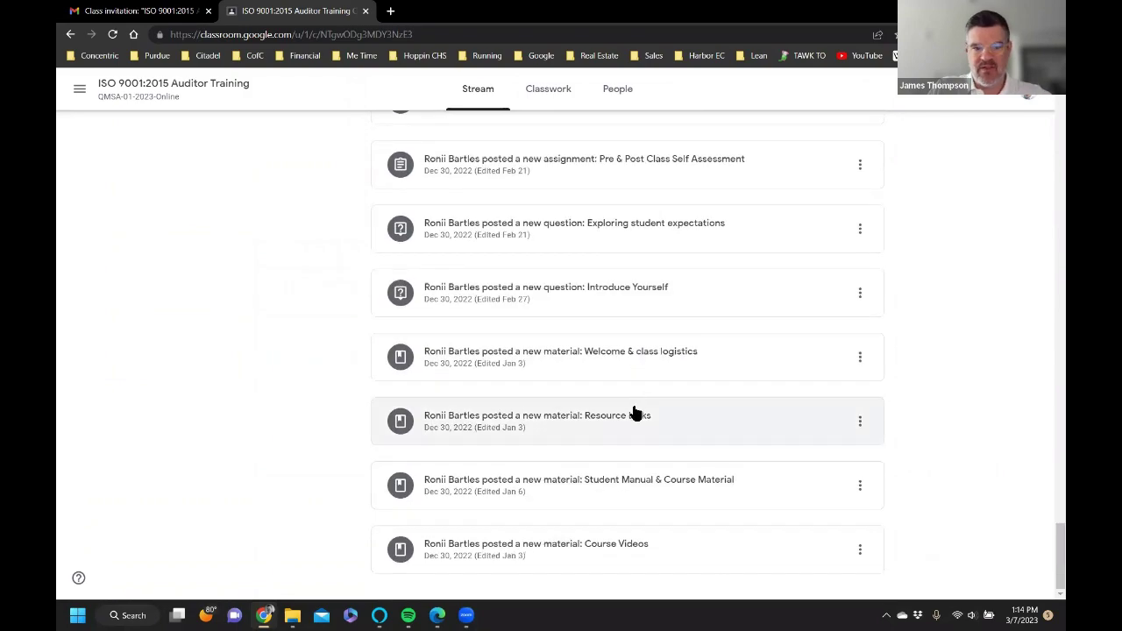
{"action": "scroll", "coordinate": [634, 413], "scroll_direction": "up", "scroll_amount": 20}
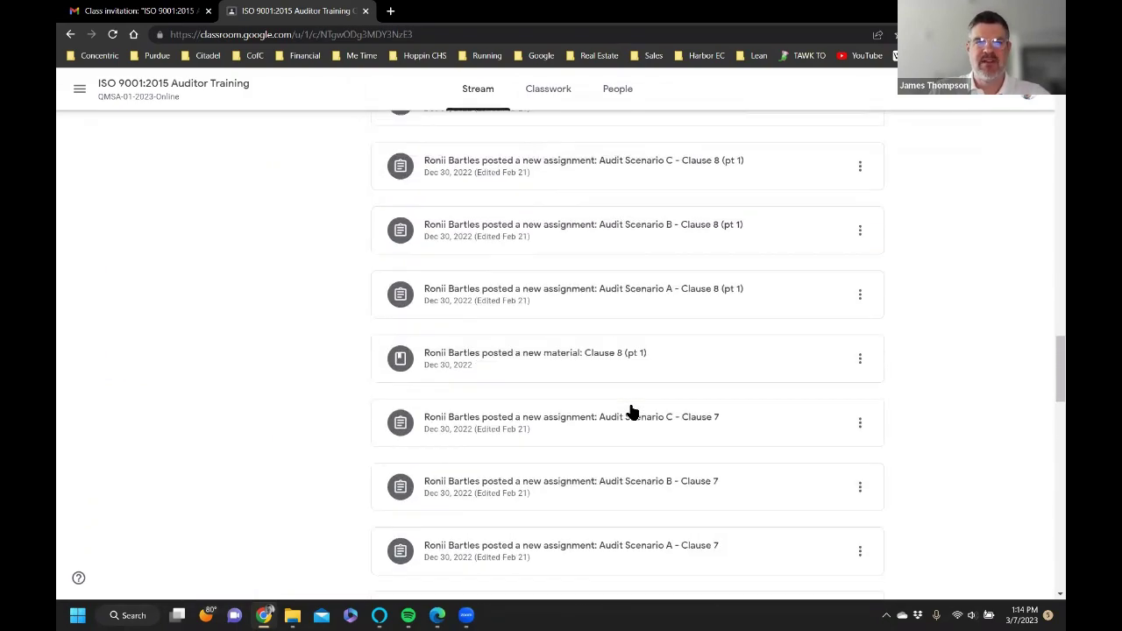
{"action": "scroll", "coordinate": [629, 409], "scroll_direction": "up", "scroll_amount": 20}
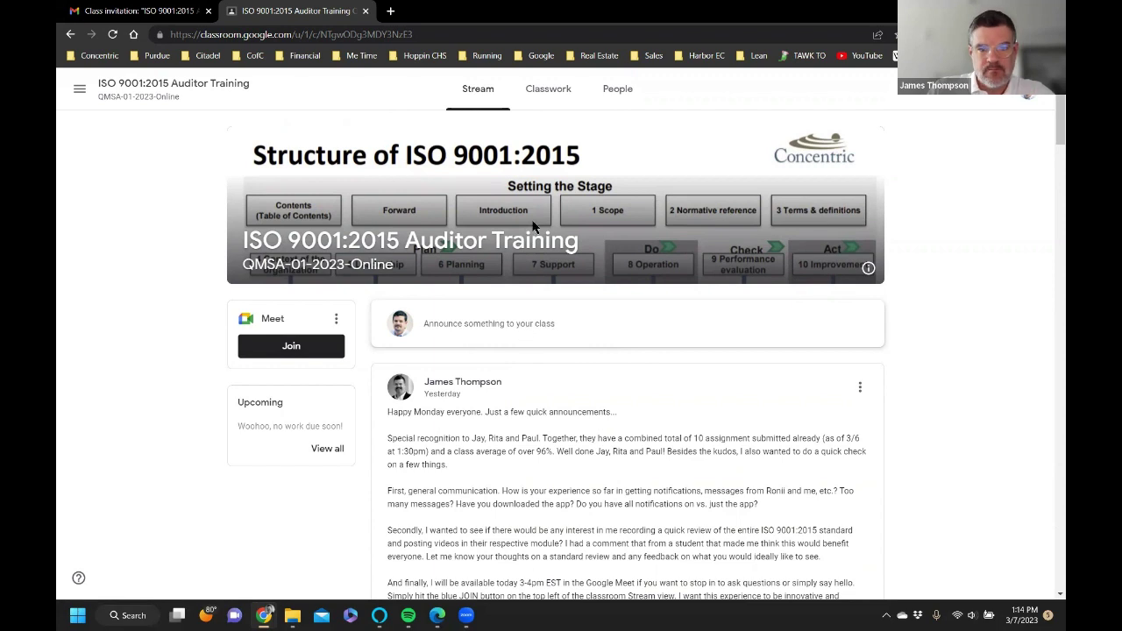
Step: Go to the Classwork page and close the 'Topic filters are here!' notice
{"action": "left_click", "coordinate": [548, 95]}
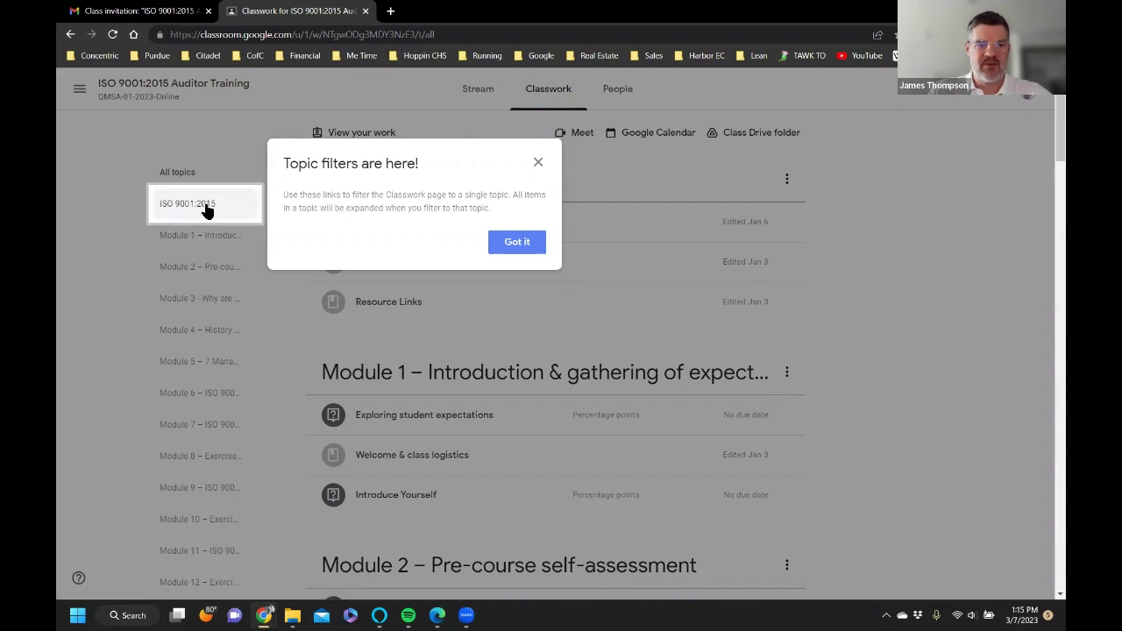
{"action": "left_click", "coordinate": [516, 245]}
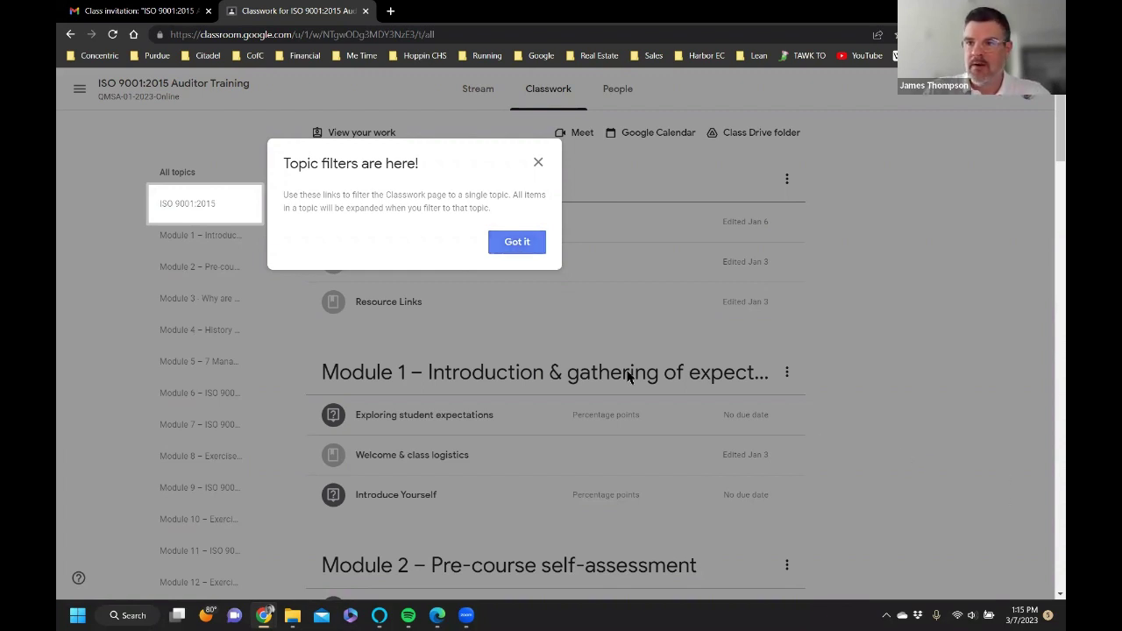
{"action": "left_click", "coordinate": [515, 246]}
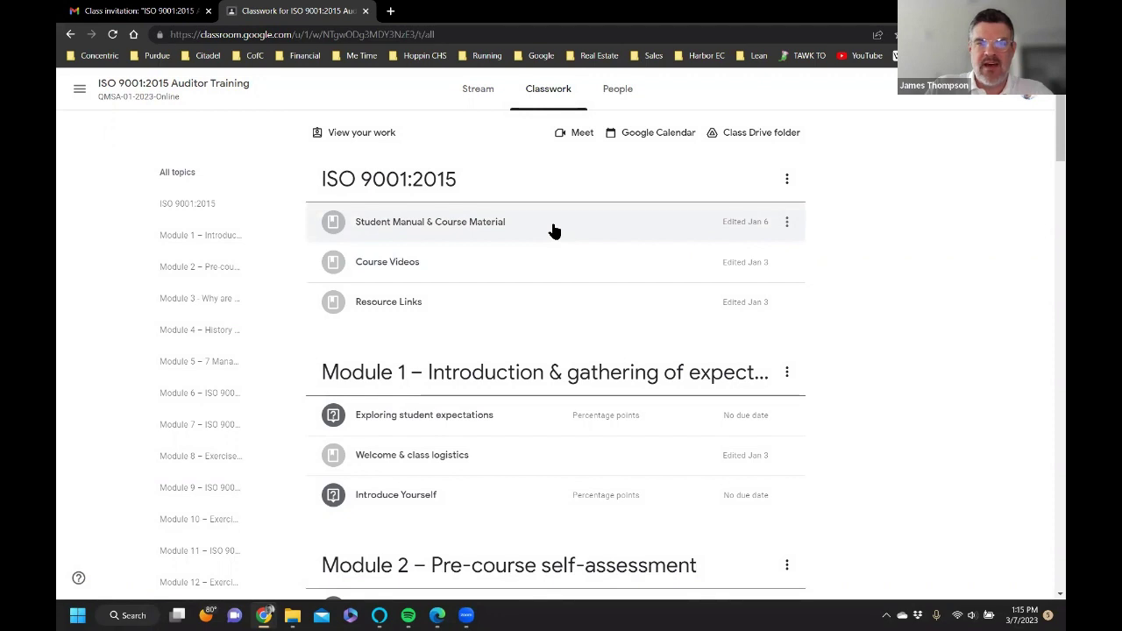
Step: Expand the Student Manual & Course Material item under the ISO 9001:2015 topic
{"action": "left_click", "coordinate": [554, 231]}
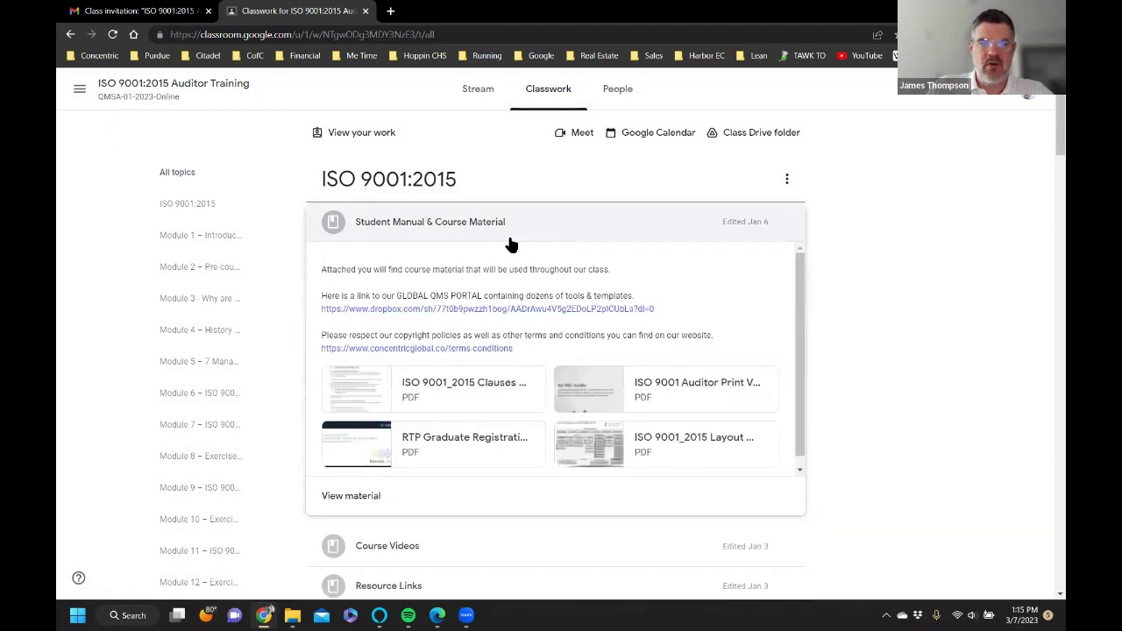
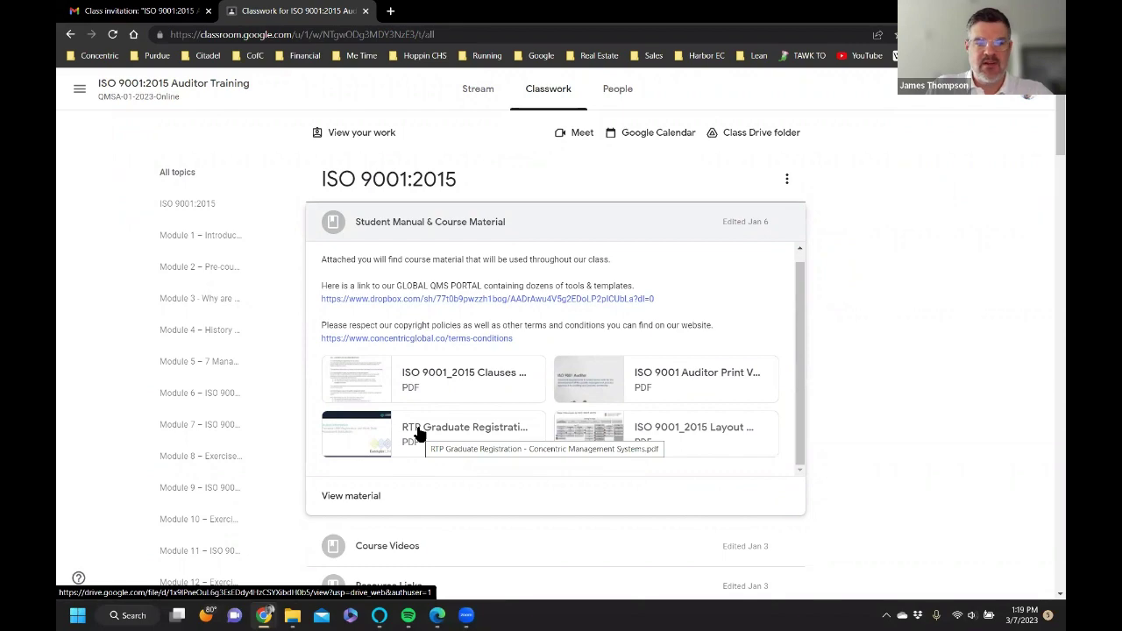
{"action": "left_click", "coordinate": [419, 433]}
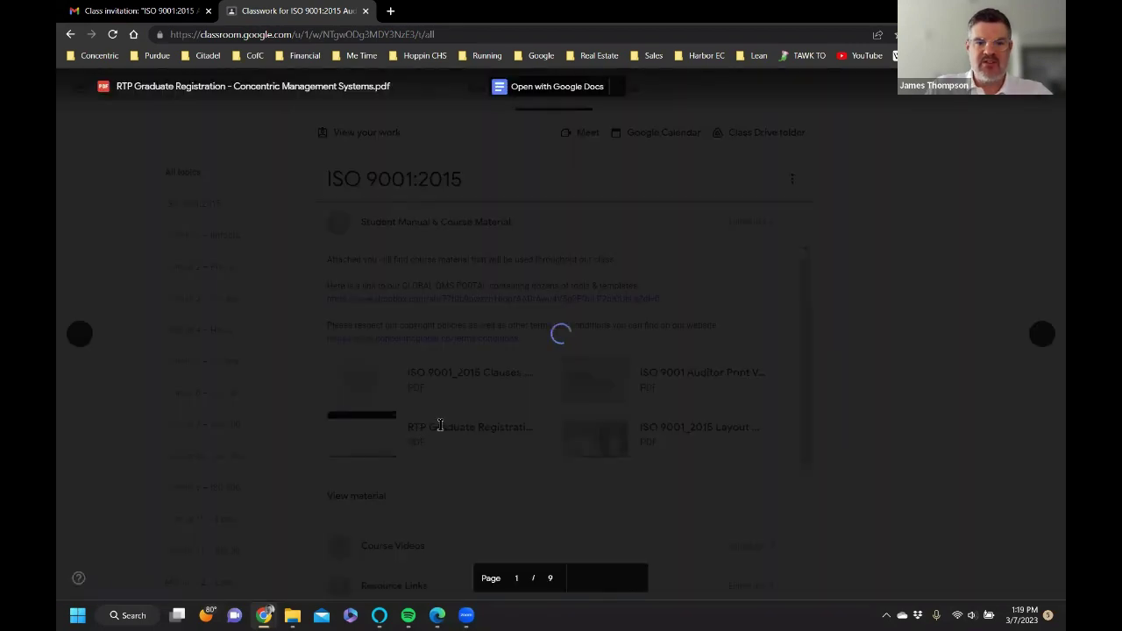
{"action": "scroll", "coordinate": [440, 426], "scroll_direction": "down", "scroll_amount": 3}
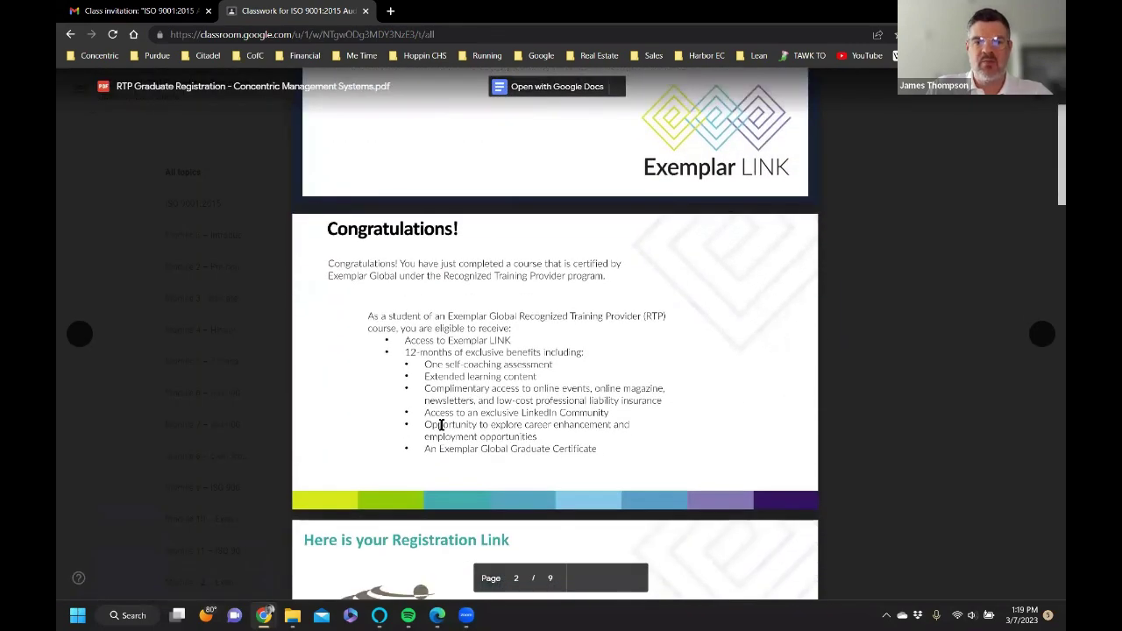
{"action": "scroll", "coordinate": [441, 426], "scroll_direction": "down", "scroll_amount": 4}
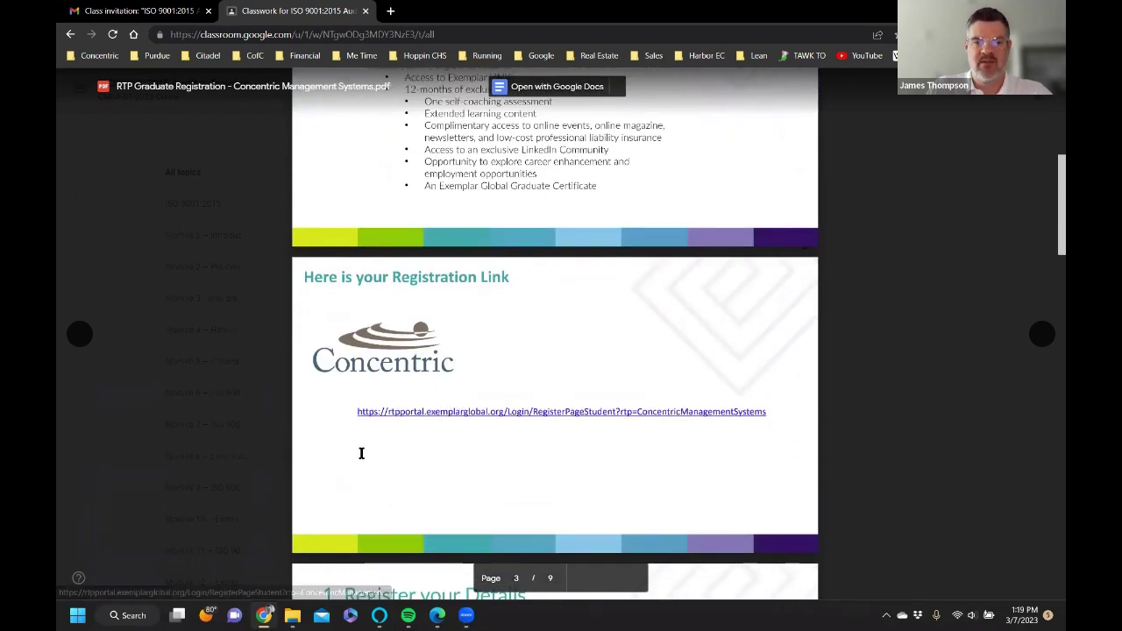
{"action": "scroll", "coordinate": [334, 450], "scroll_direction": "down", "scroll_amount": 2}
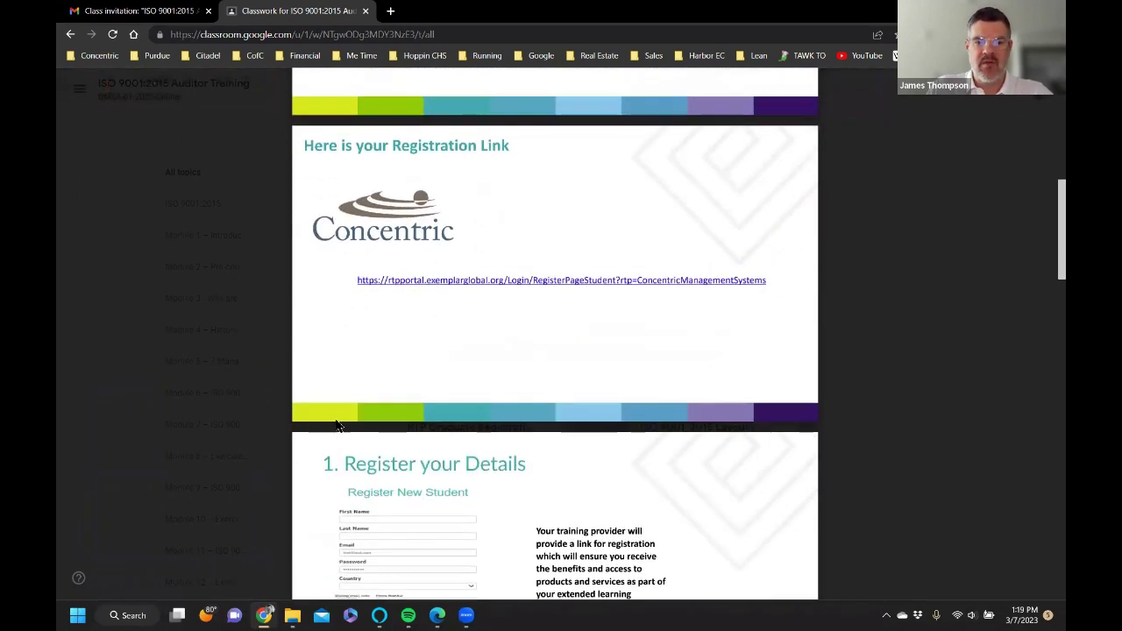
{"action": "scroll", "coordinate": [333, 394], "scroll_direction": "down", "scroll_amount": 4}
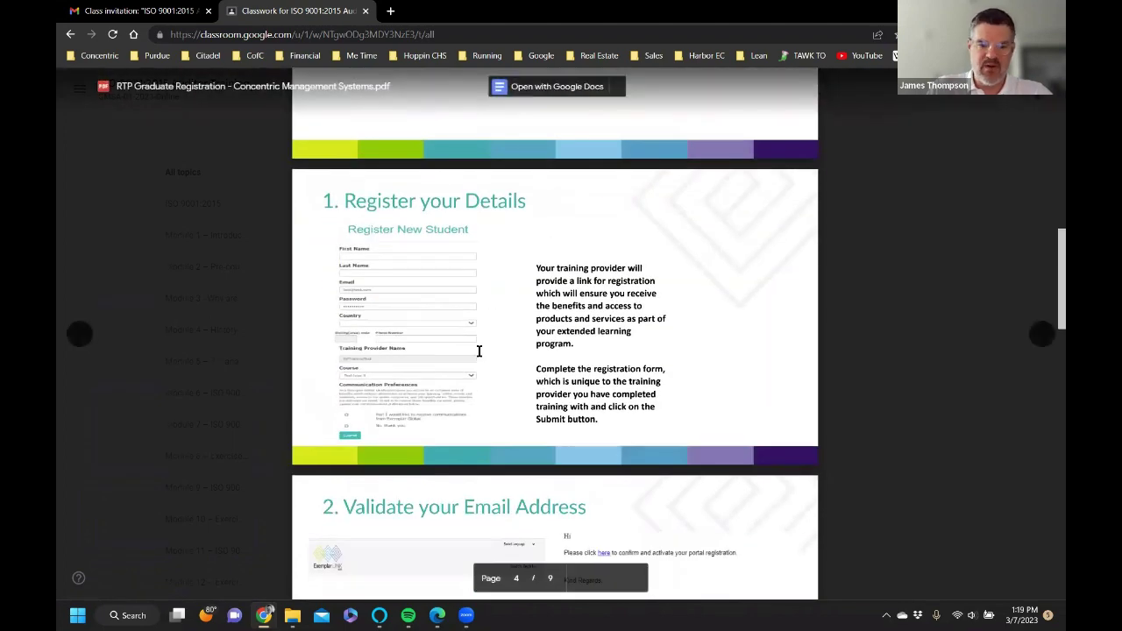
{"action": "scroll", "coordinate": [476, 351], "scroll_direction": "down", "scroll_amount": 5}
{"action": "scroll", "coordinate": [455, 367], "scroll_direction": "down", "scroll_amount": 7}
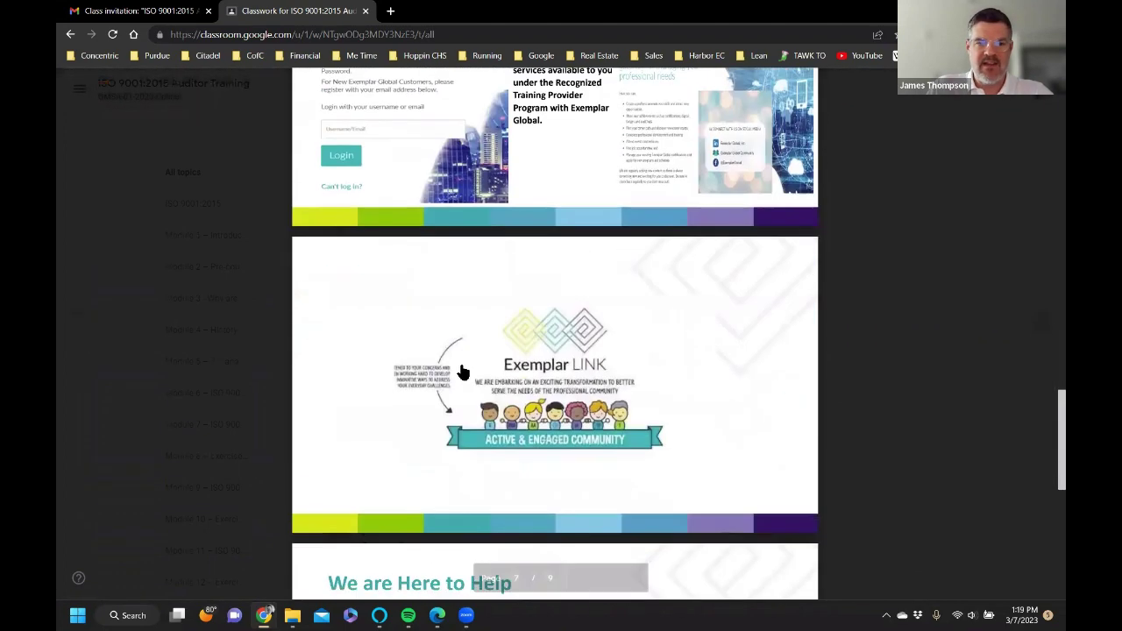
{"action": "scroll", "coordinate": [473, 381], "scroll_direction": "down", "scroll_amount": 2}
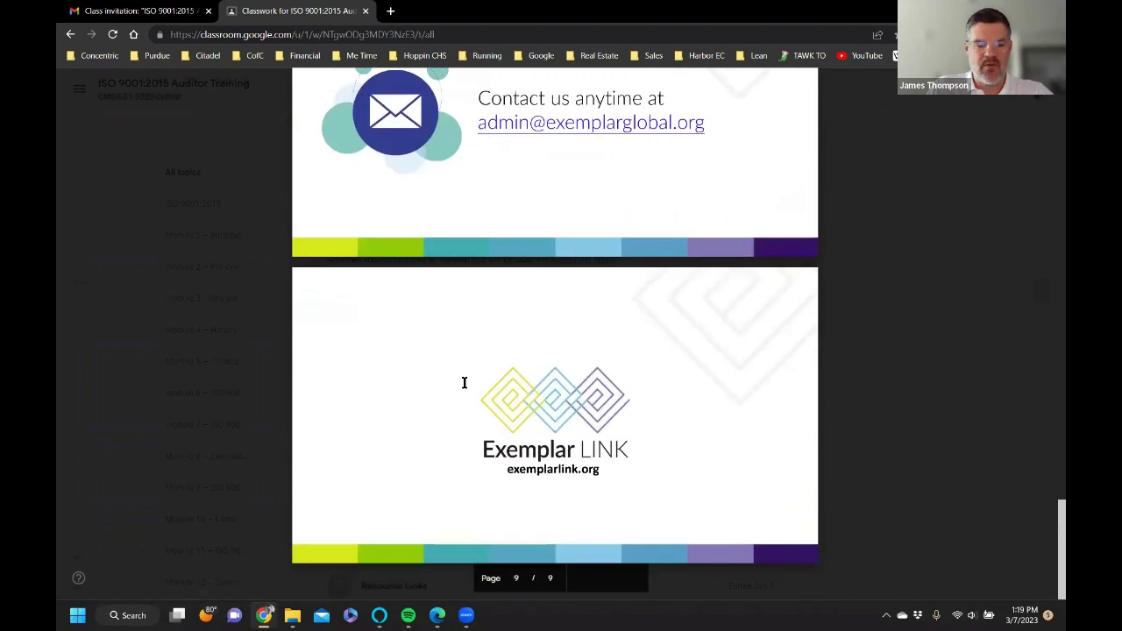
{"action": "scroll", "coordinate": [488, 377], "scroll_direction": "up", "scroll_amount": 3}
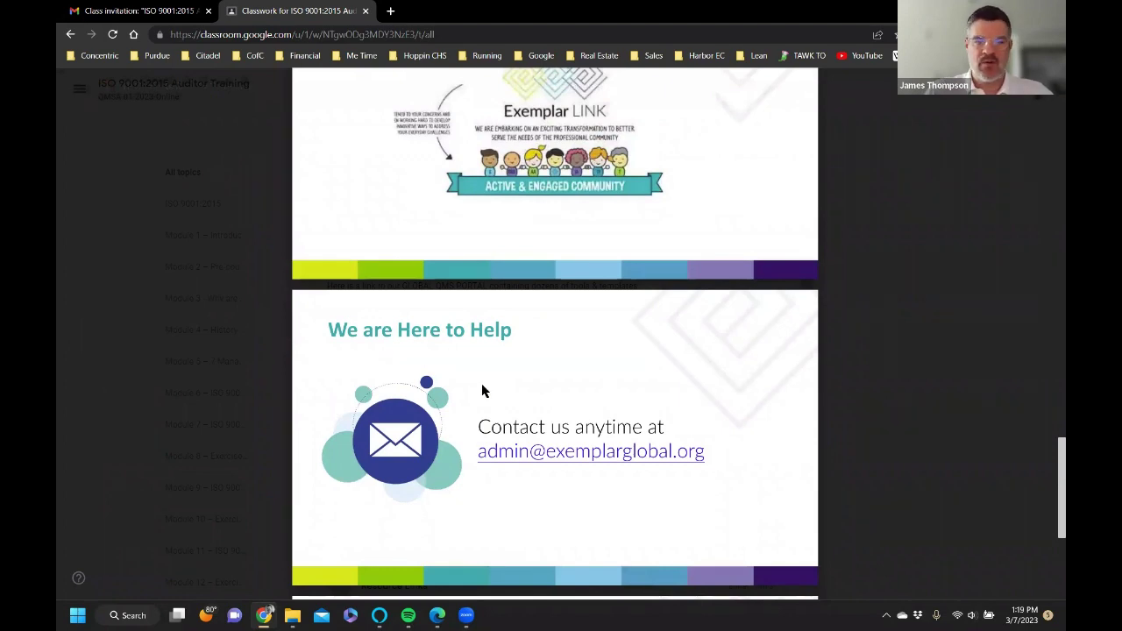
{"action": "key", "text": "Escape"}
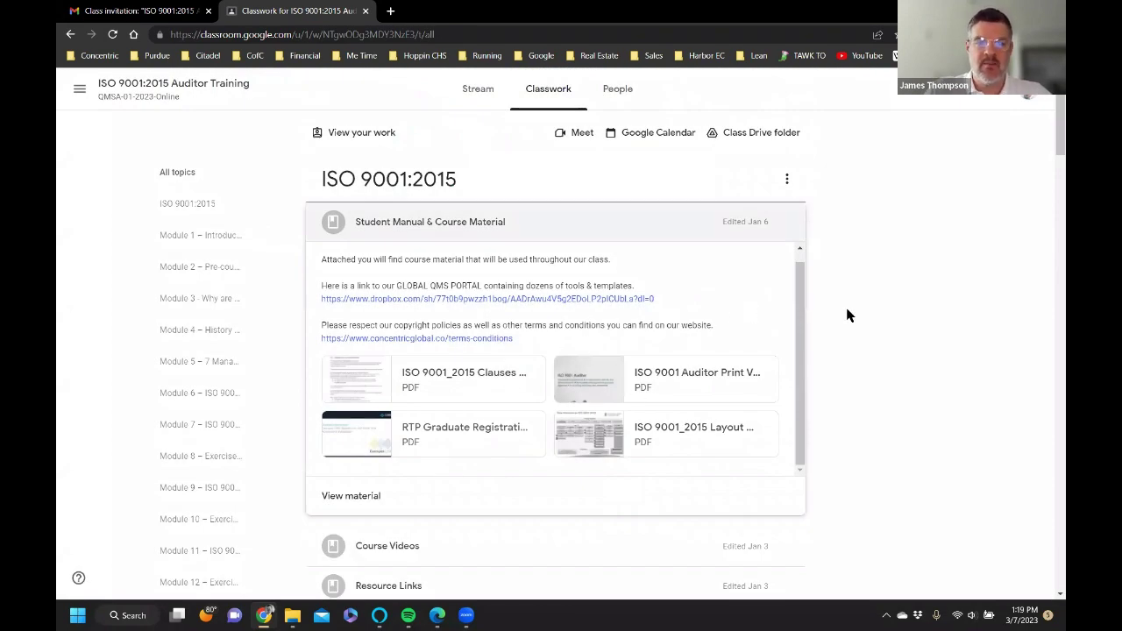
Step: Expand the Course Videos material and browse its lecture links
{"action": "scroll", "coordinate": [912, 327], "scroll_direction": "down", "scroll_amount": 2}
{"action": "scroll", "coordinate": [912, 326], "scroll_direction": "down", "scroll_amount": 1}
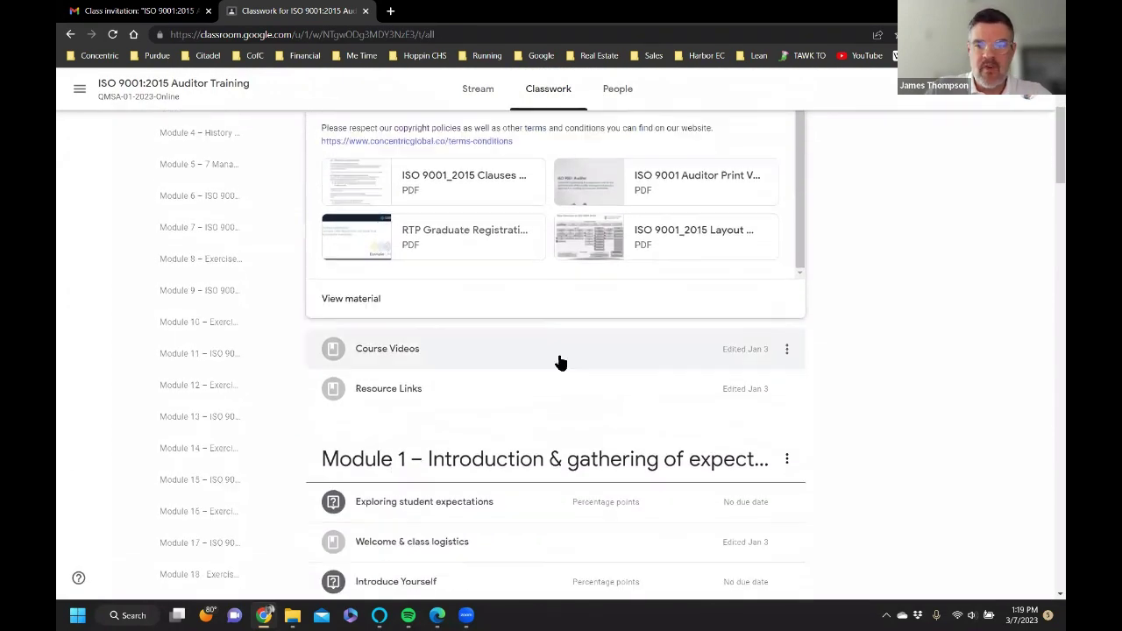
{"action": "left_click", "coordinate": [526, 353]}
{"action": "scroll", "coordinate": [867, 323], "scroll_direction": "up", "scroll_amount": 3}
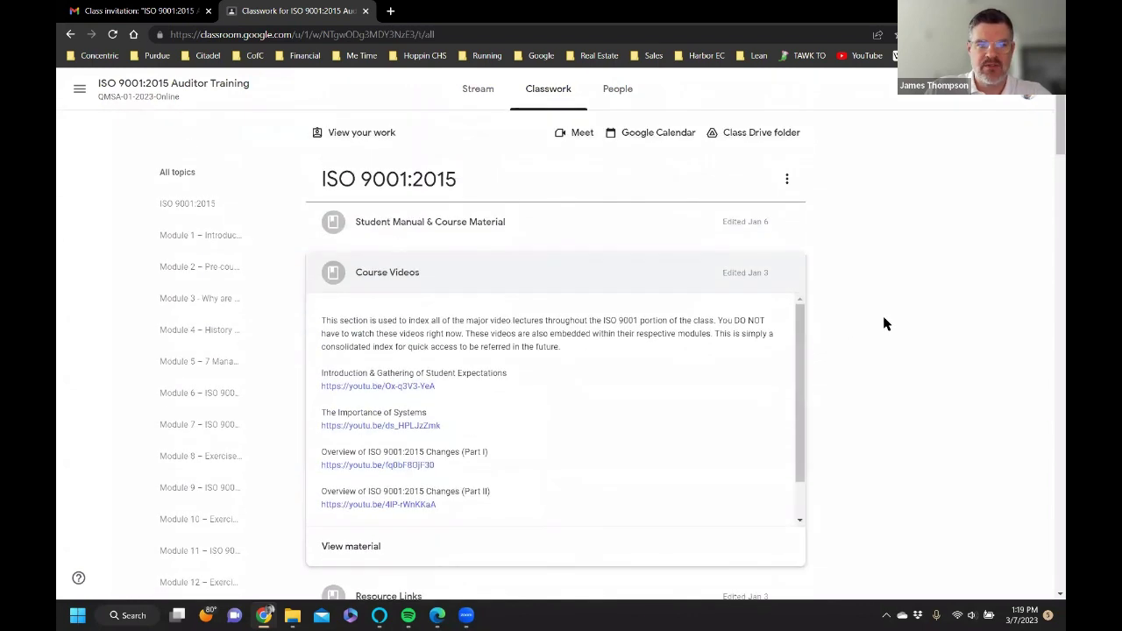
{"action": "scroll", "coordinate": [439, 313], "scroll_direction": "down", "scroll_amount": 1}
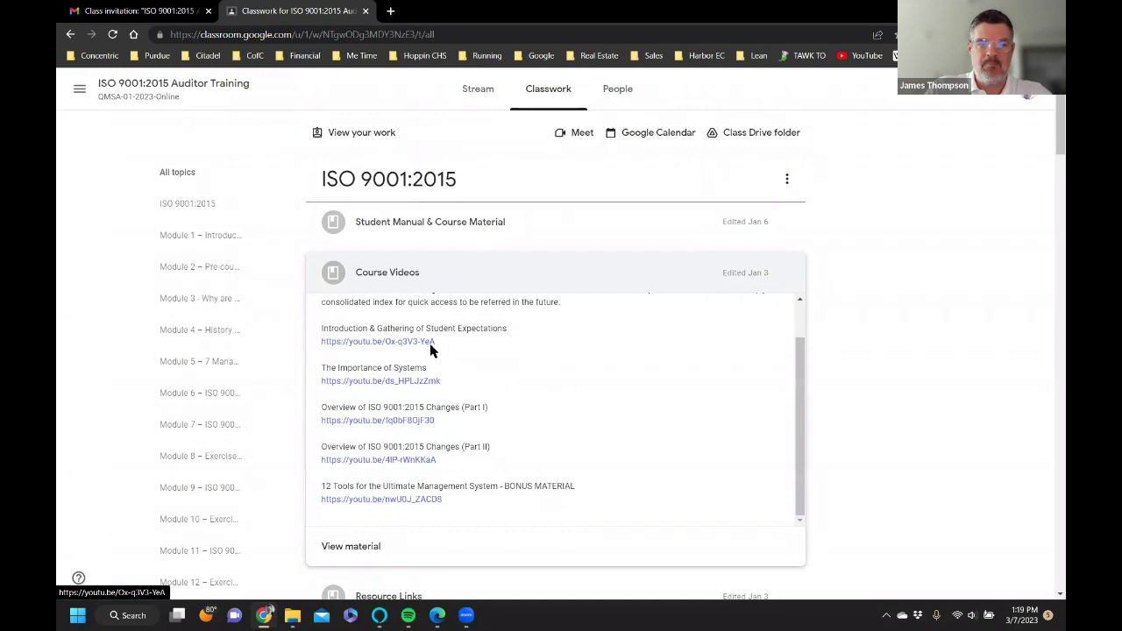
{"action": "scroll", "coordinate": [571, 386], "scroll_direction": "up", "scroll_amount": 2}
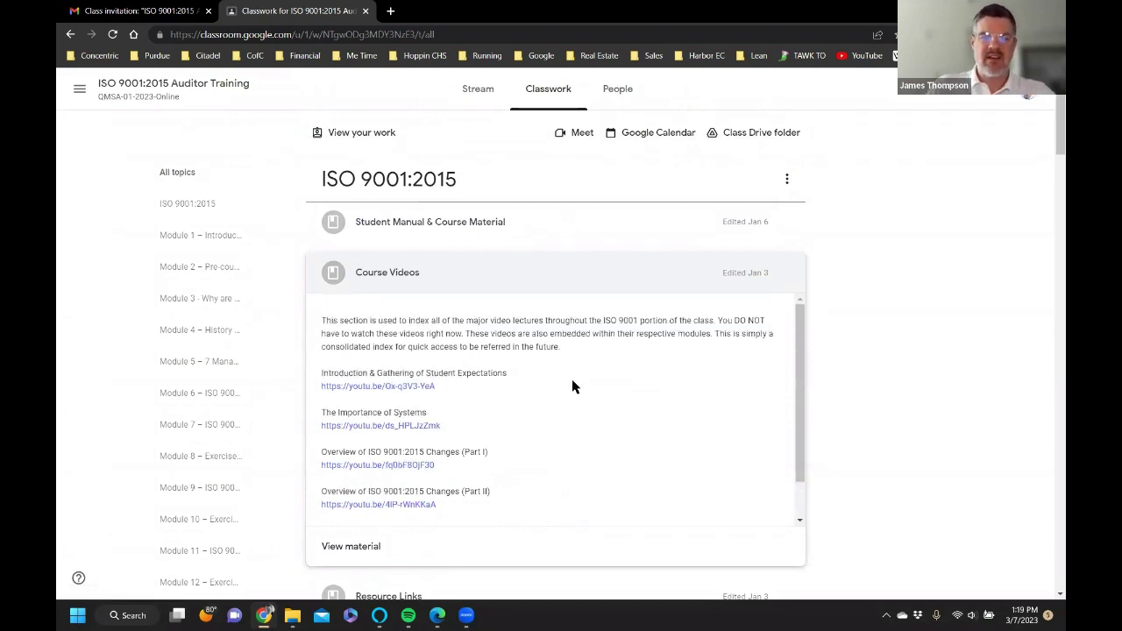
{"action": "scroll", "coordinate": [575, 377], "scroll_direction": "down", "scroll_amount": 2}
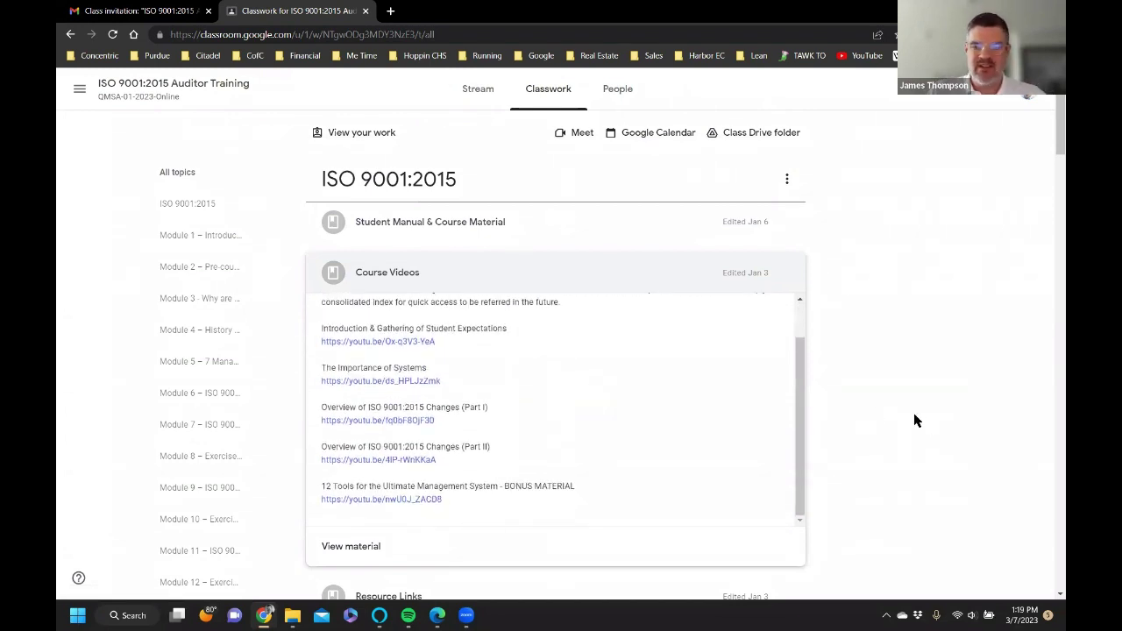
{"action": "scroll", "coordinate": [877, 386], "scroll_direction": "down", "scroll_amount": 3}
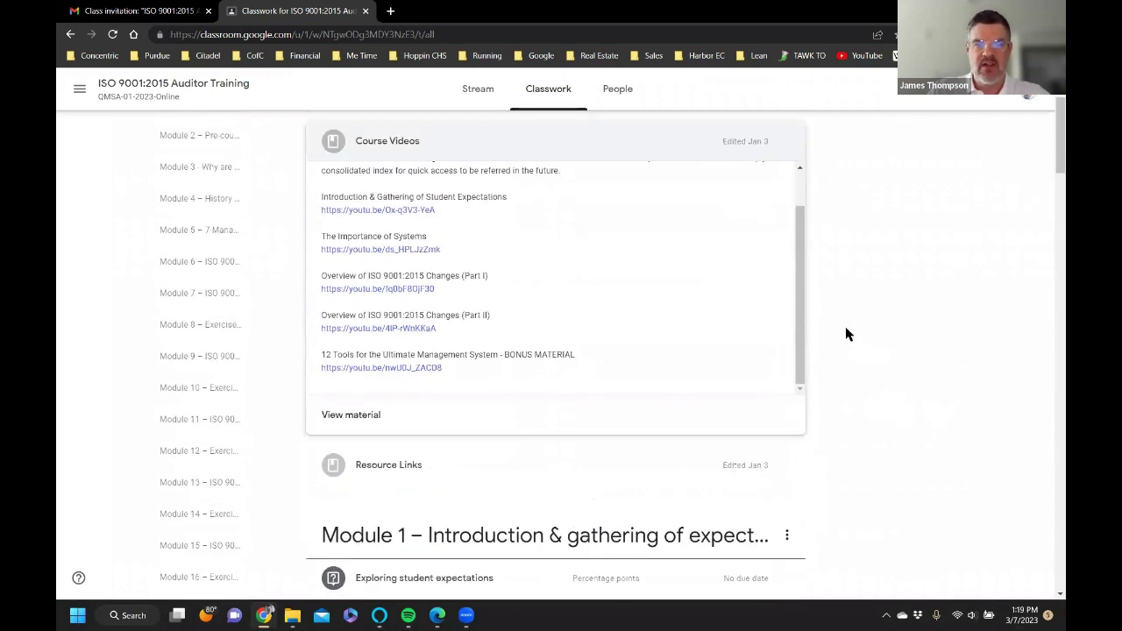
{"action": "scroll", "coordinate": [847, 333], "scroll_direction": "up", "scroll_amount": 1}
{"action": "scroll", "coordinate": [586, 263], "scroll_direction": "up", "scroll_amount": 2}
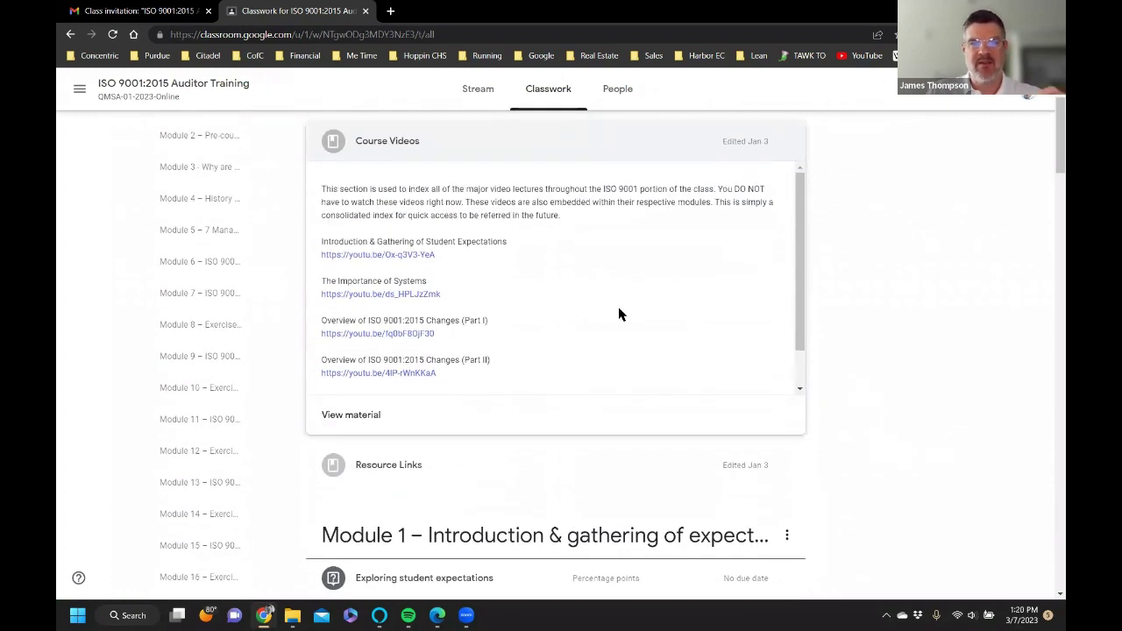
{"action": "scroll", "coordinate": [578, 298], "scroll_direction": "up", "scroll_amount": 1}
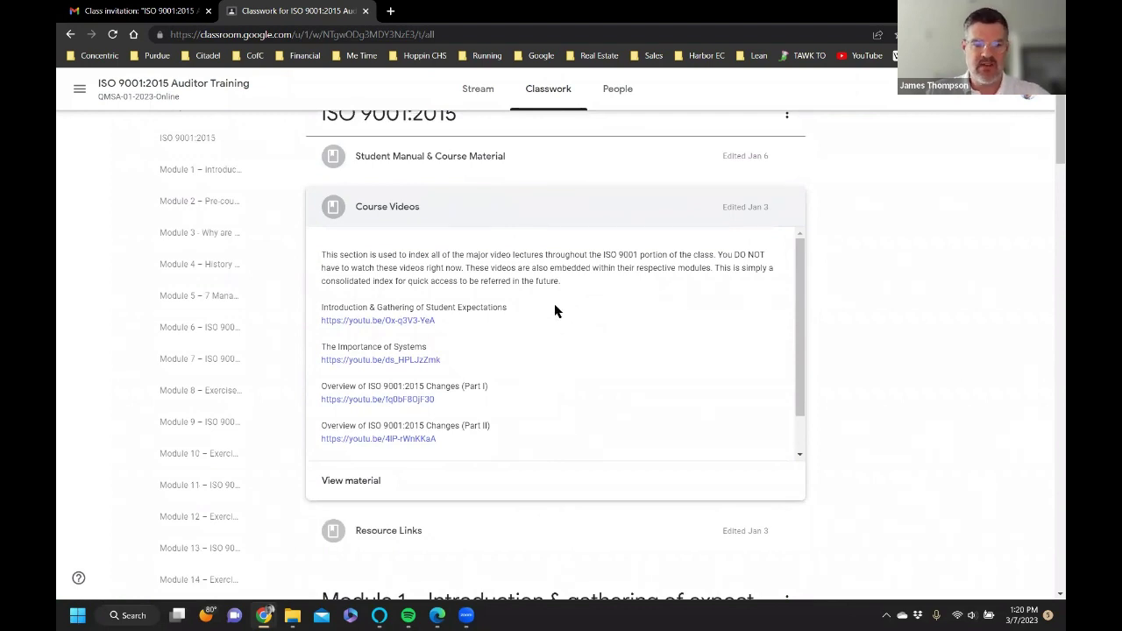
{"action": "scroll", "coordinate": [558, 311], "scroll_direction": "down", "scroll_amount": 4}
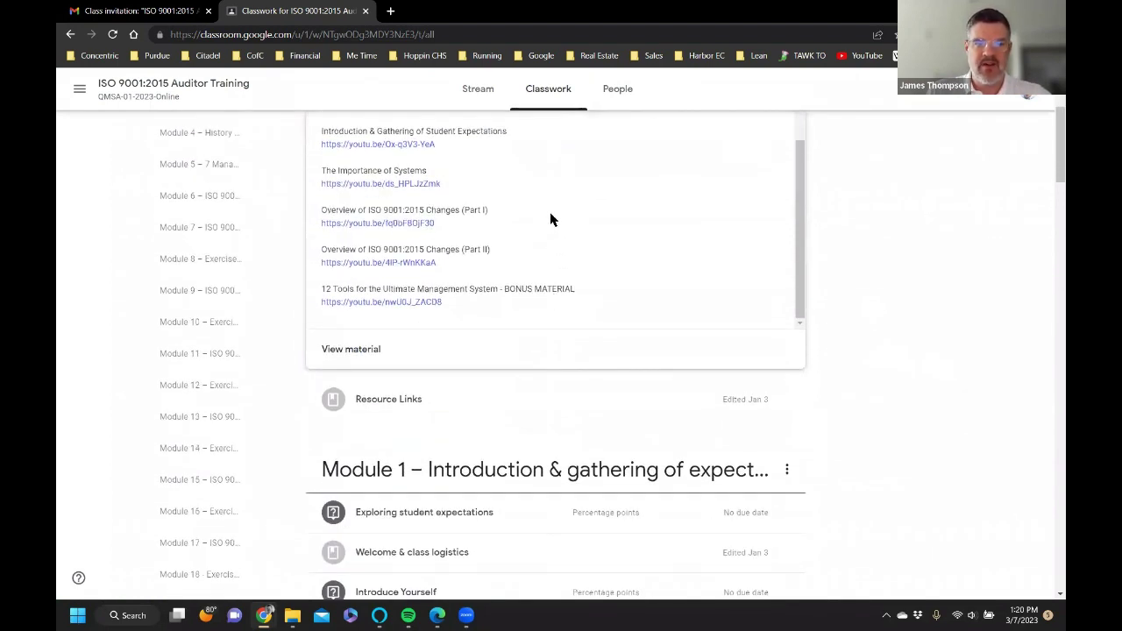
Step: Expand Resource Links and review its homepage, YouTube channel and slide-reference links
{"action": "left_click", "coordinate": [499, 401]}
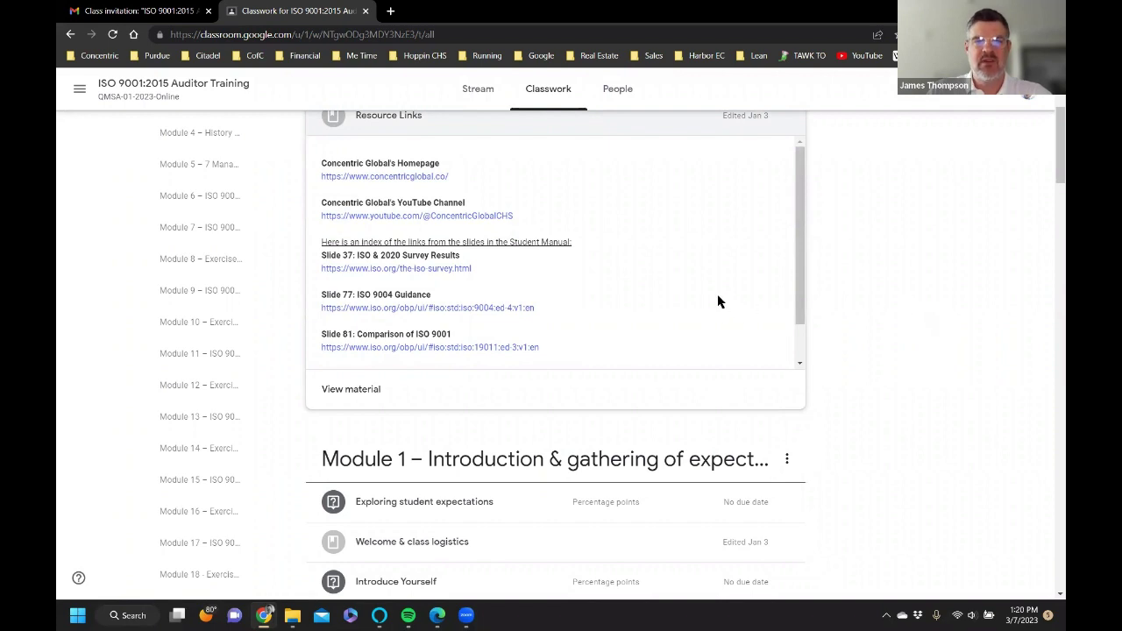
{"action": "scroll", "coordinate": [701, 294], "scroll_direction": "up", "scroll_amount": 1}
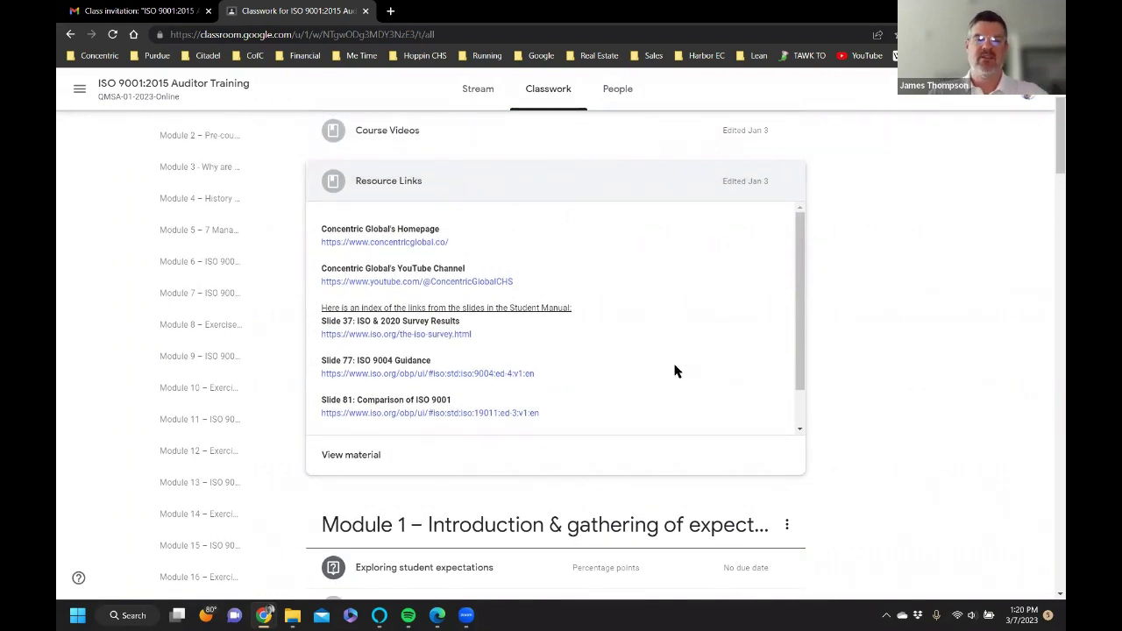
{"action": "scroll", "coordinate": [814, 395], "scroll_direction": "down", "scroll_amount": 2}
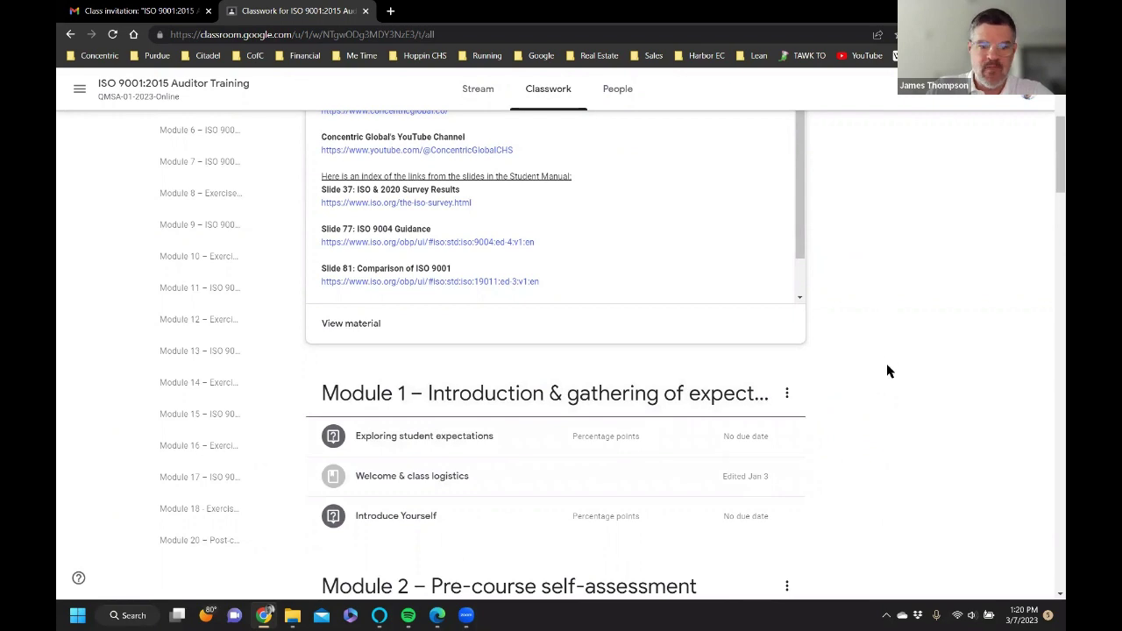
{"action": "scroll", "coordinate": [887, 371], "scroll_direction": "down", "scroll_amount": 2}
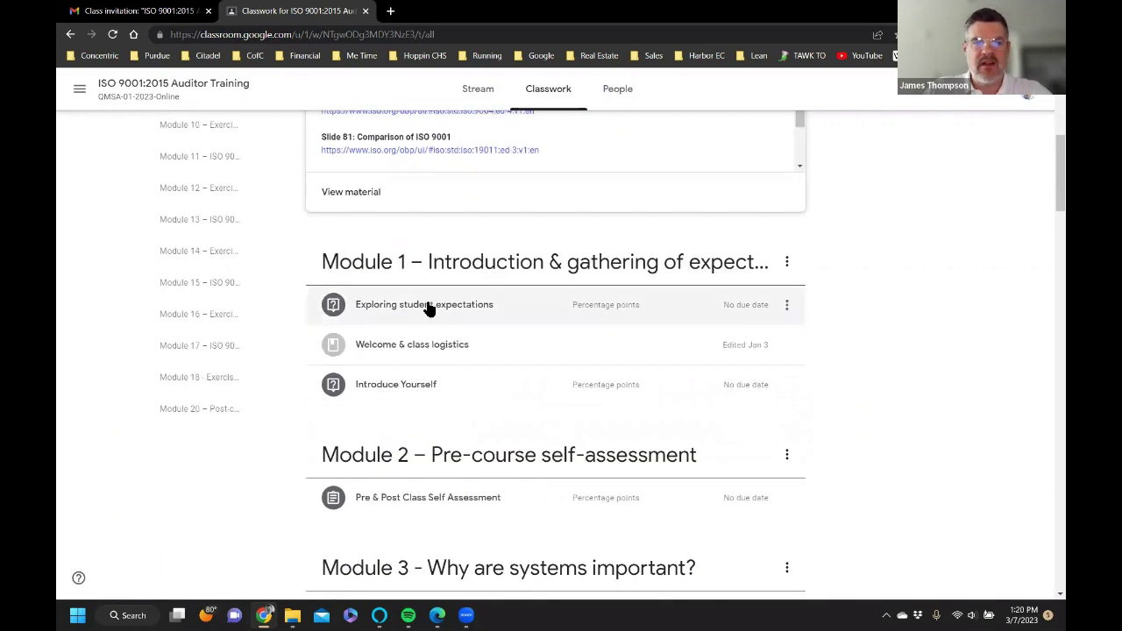
{"action": "scroll", "coordinate": [877, 310], "scroll_direction": "up", "scroll_amount": 6}
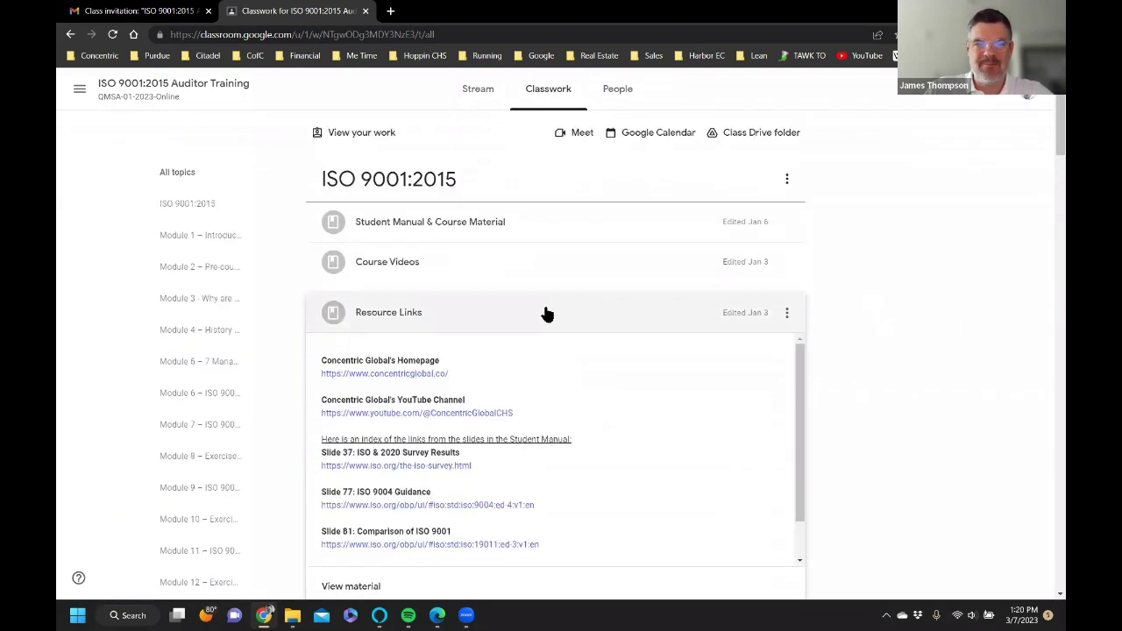
Step: Collapse Resource Links, expand Exploring student expectations and highlight its Assigned status
{"action": "left_click", "coordinate": [544, 308]}
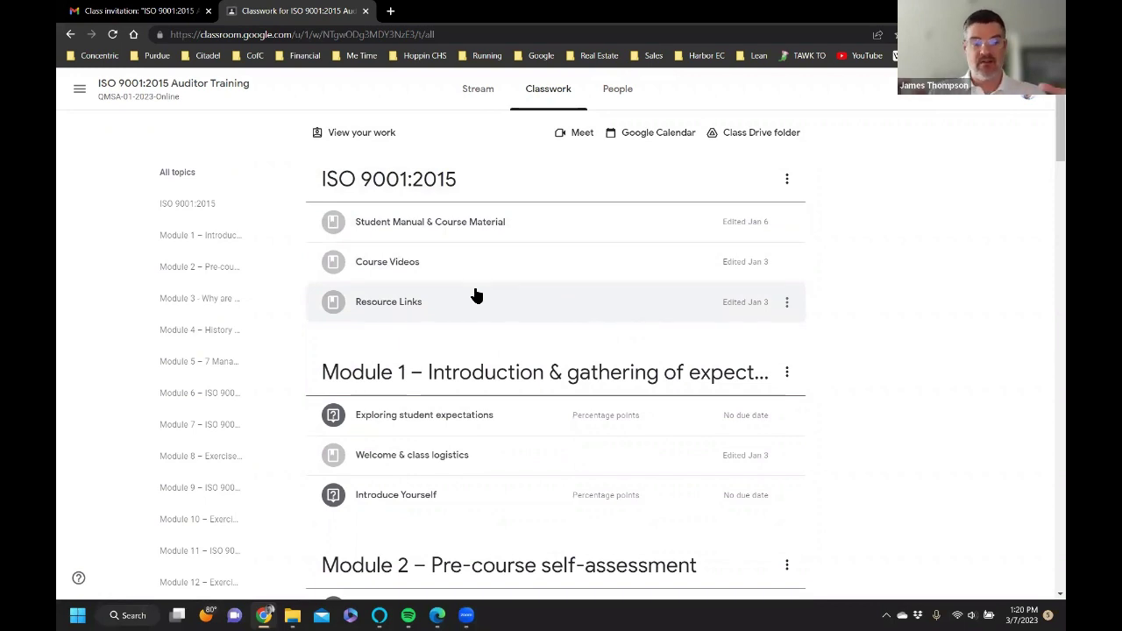
{"action": "left_click", "coordinate": [474, 418]}
{"action": "scroll", "coordinate": [945, 380], "scroll_direction": "down", "scroll_amount": 2}
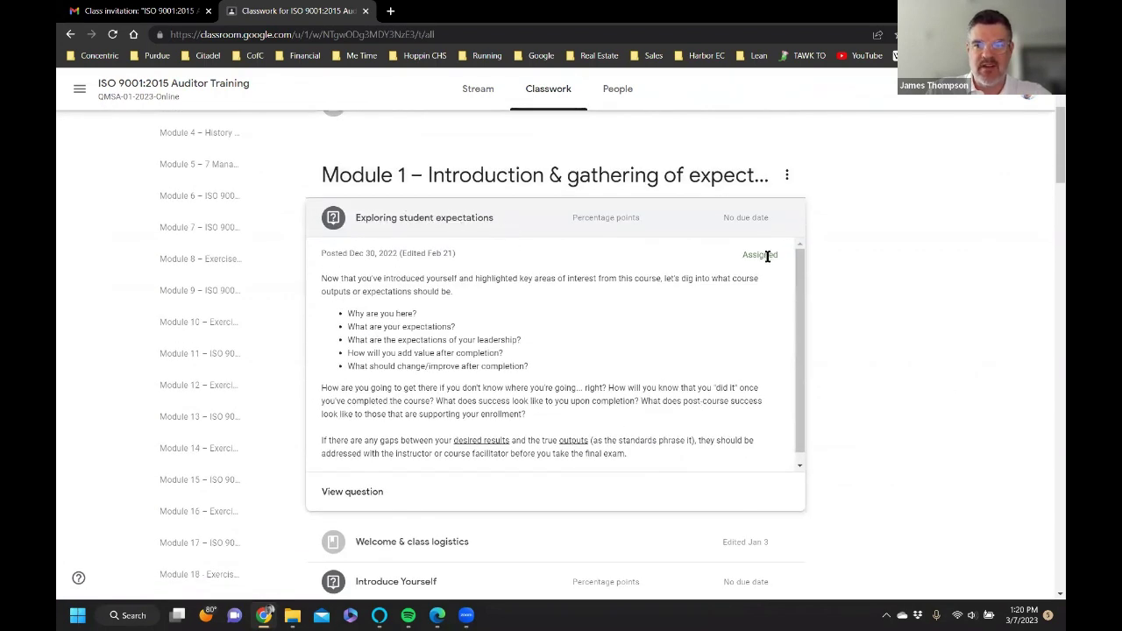
{"action": "left_click_drag", "start_coordinate": [741, 254], "coordinate": [780, 255]}
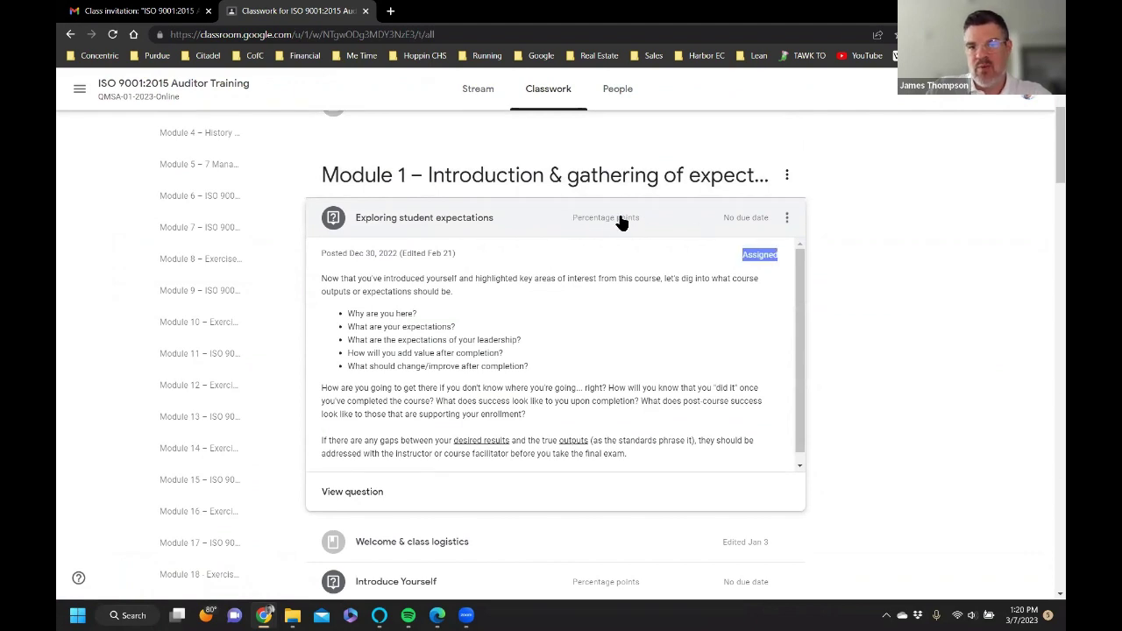
{"action": "left_click", "coordinate": [650, 221]}
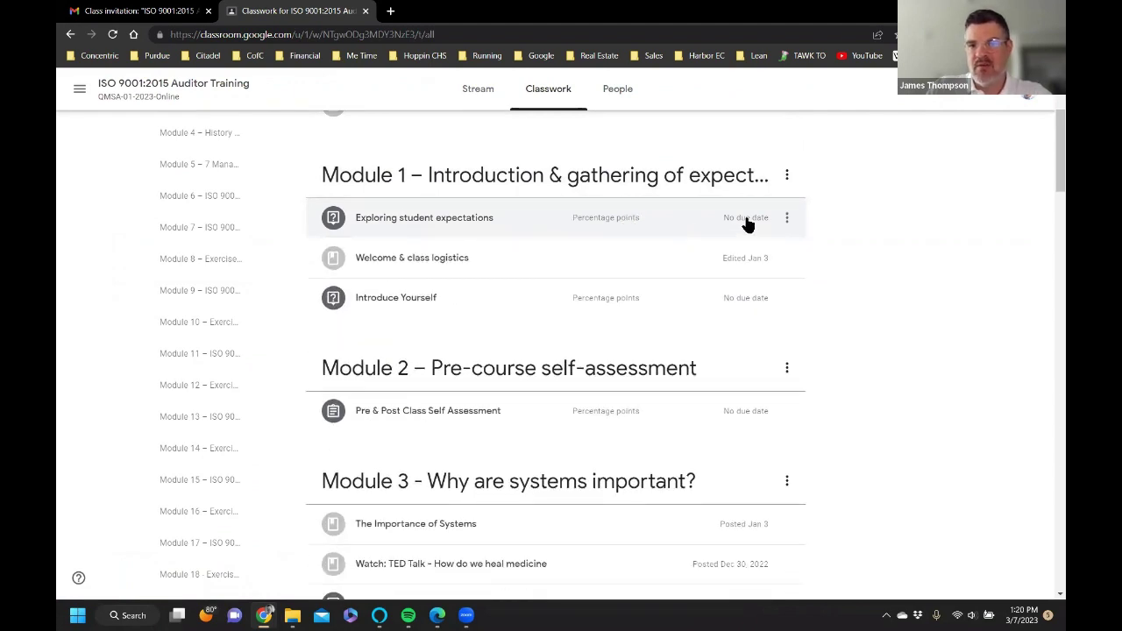
Step: Re-expand Exploring student expectations and open its short-answer question page
{"action": "left_click", "coordinate": [476, 222]}
{"action": "scroll", "coordinate": [555, 375], "scroll_direction": "down", "scroll_amount": 1}
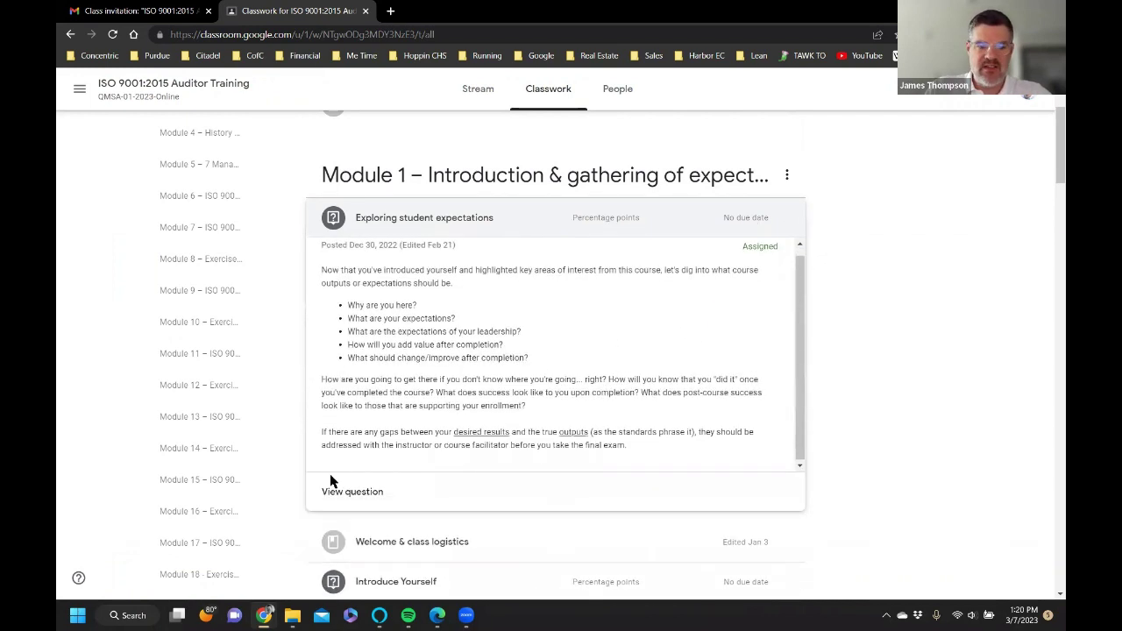
{"action": "scroll", "coordinate": [357, 304], "scroll_direction": "down", "scroll_amount": 2}
{"action": "scroll", "coordinate": [369, 250], "scroll_direction": "up", "scroll_amount": 1}
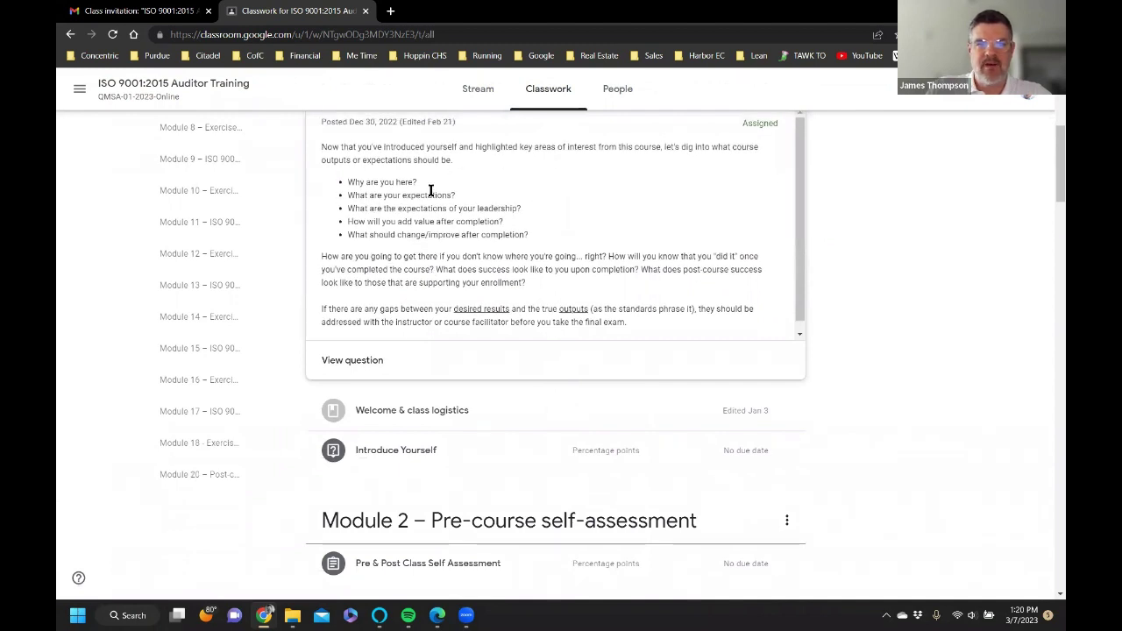
{"action": "left_click", "coordinate": [359, 362]}
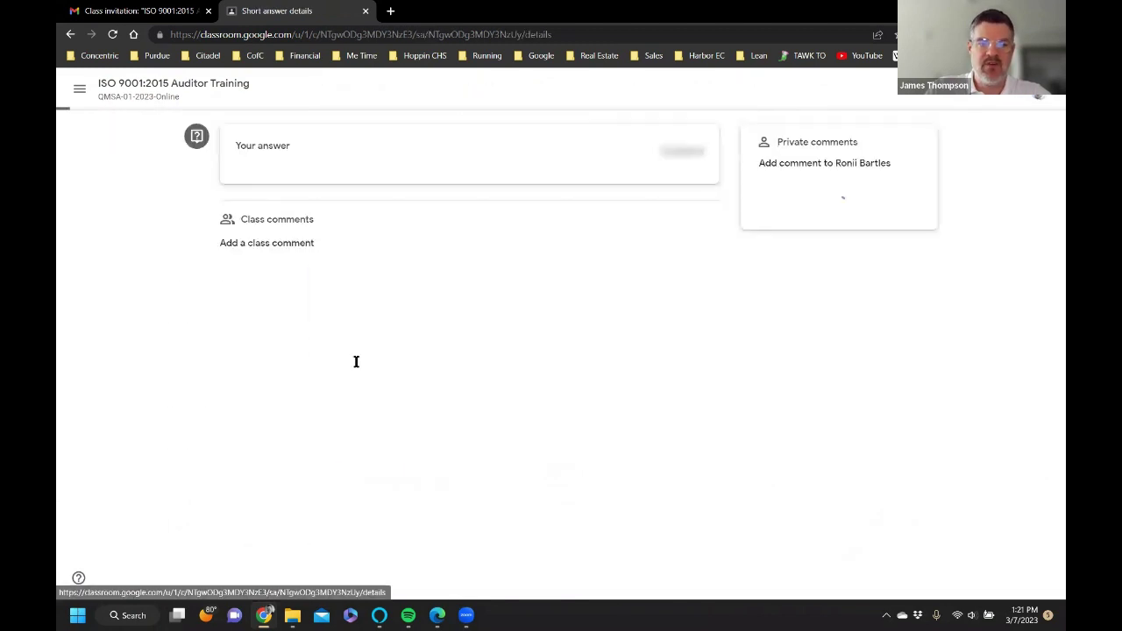
Step: Paste the five guiding bullet questions into the Your answer box
{"action": "scroll", "coordinate": [362, 278], "scroll_direction": "down", "scroll_amount": 1}
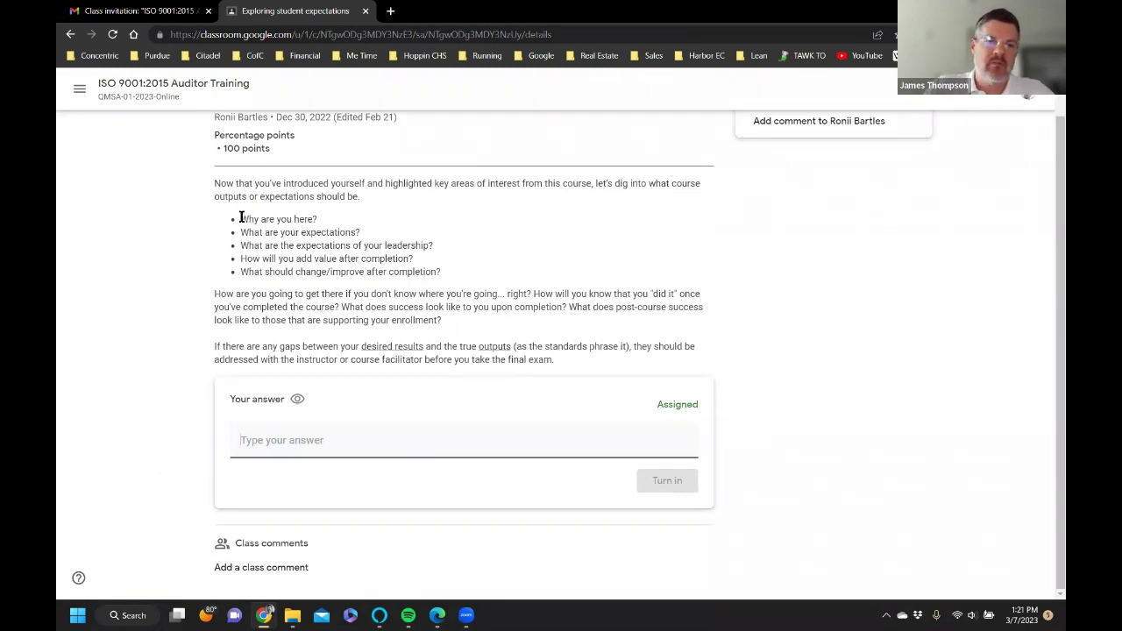
{"action": "left_click_drag", "start_coordinate": [241, 218], "coordinate": [457, 272]}
{"action": "key", "text": "ctrl+c"}
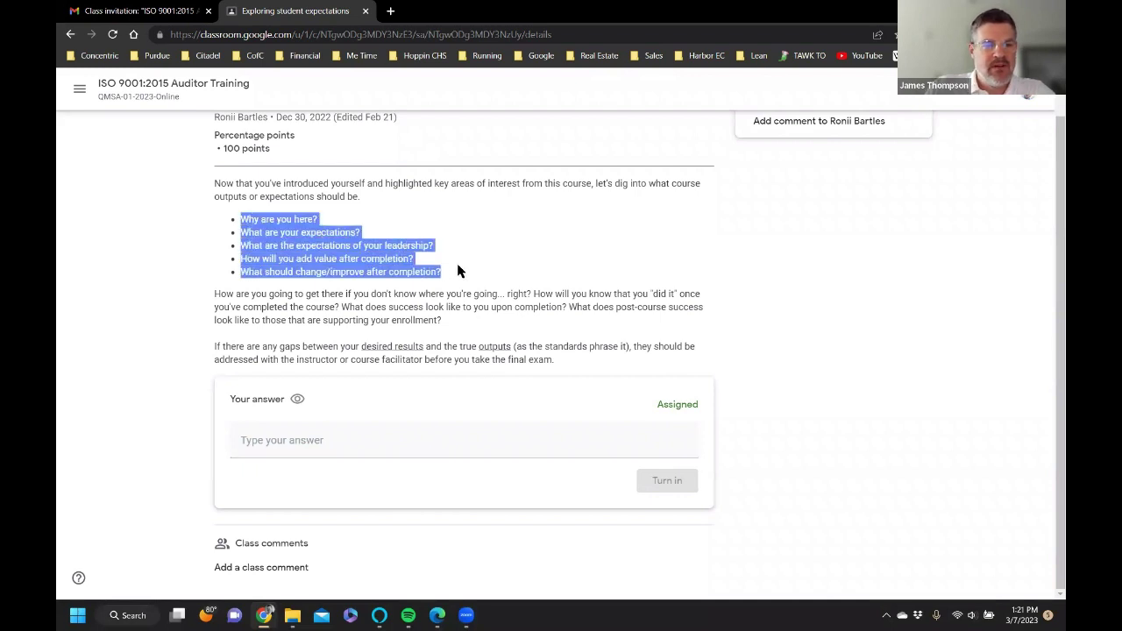
{"action": "left_click", "coordinate": [305, 440]}
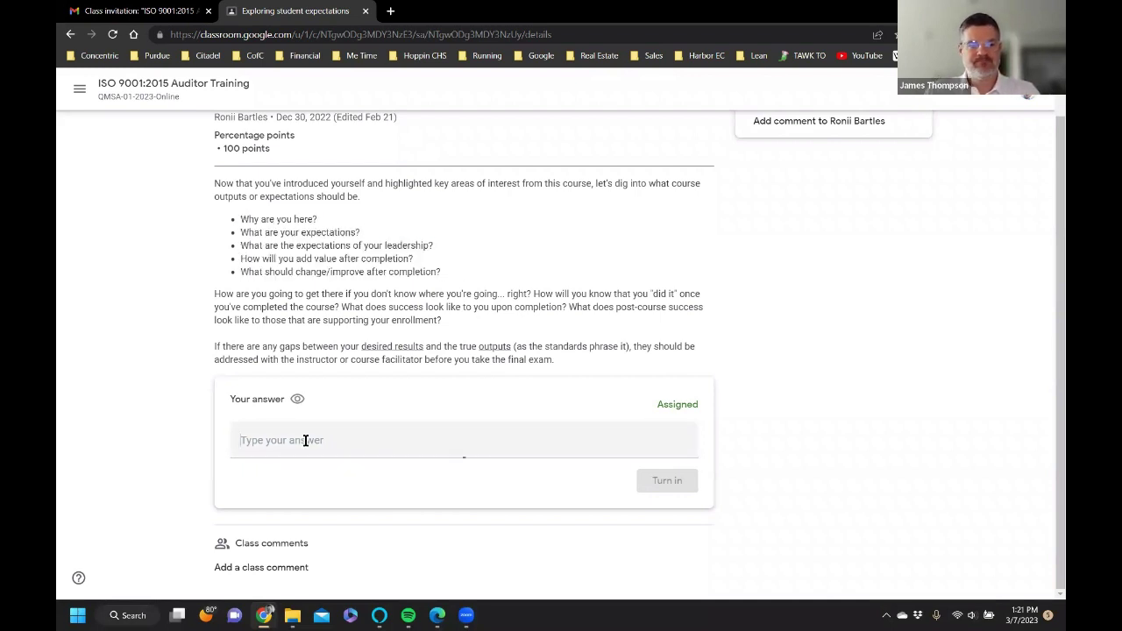
{"action": "key", "text": "ctrl+v"}
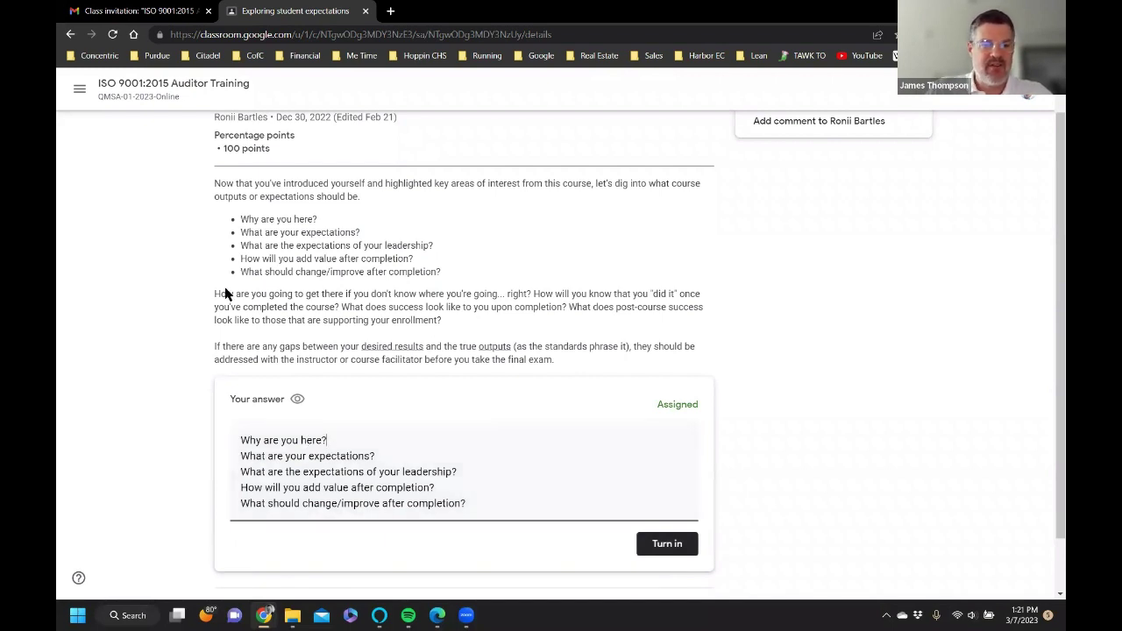
Step: Add an 'EXAMPLE ONLY>>>' line above the questions and turn in the answer
{"action": "left_click_drag", "start_coordinate": [216, 293], "coordinate": [470, 368]}
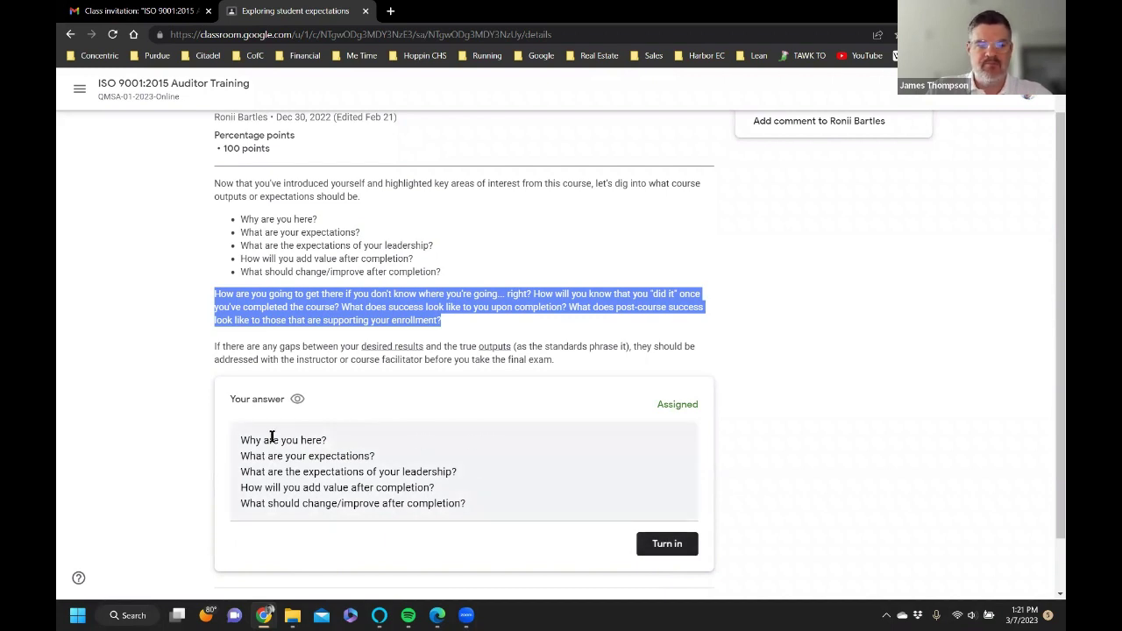
{"action": "left_click", "coordinate": [243, 438]}
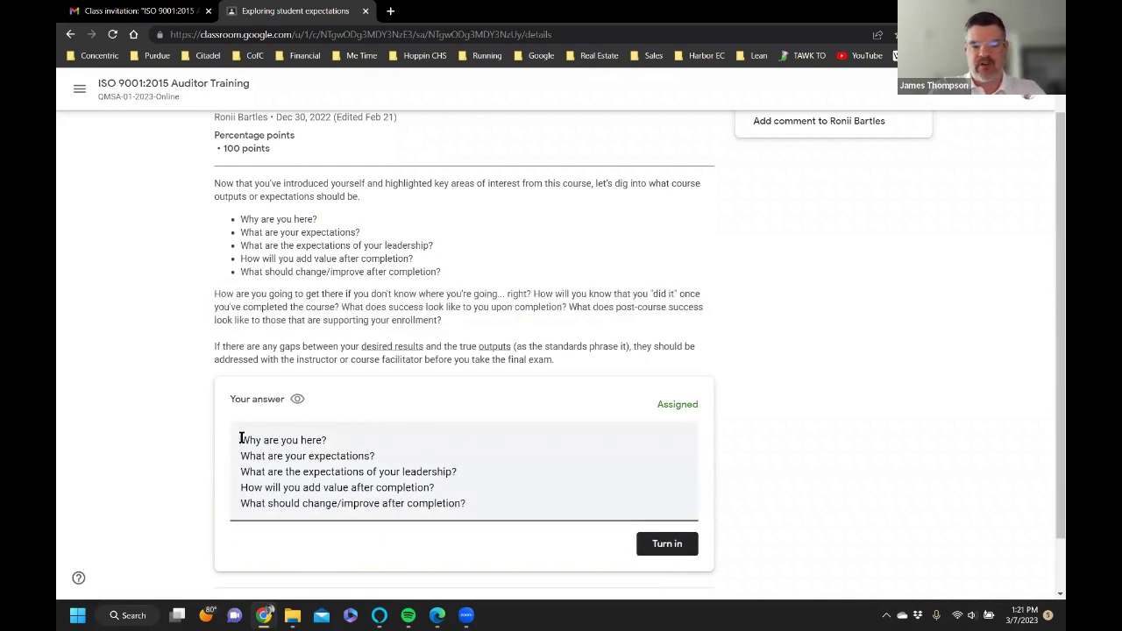
{"action": "key", "text": "Return"}
{"action": "type", "text": "EXAMPLE ONLY>>>"}
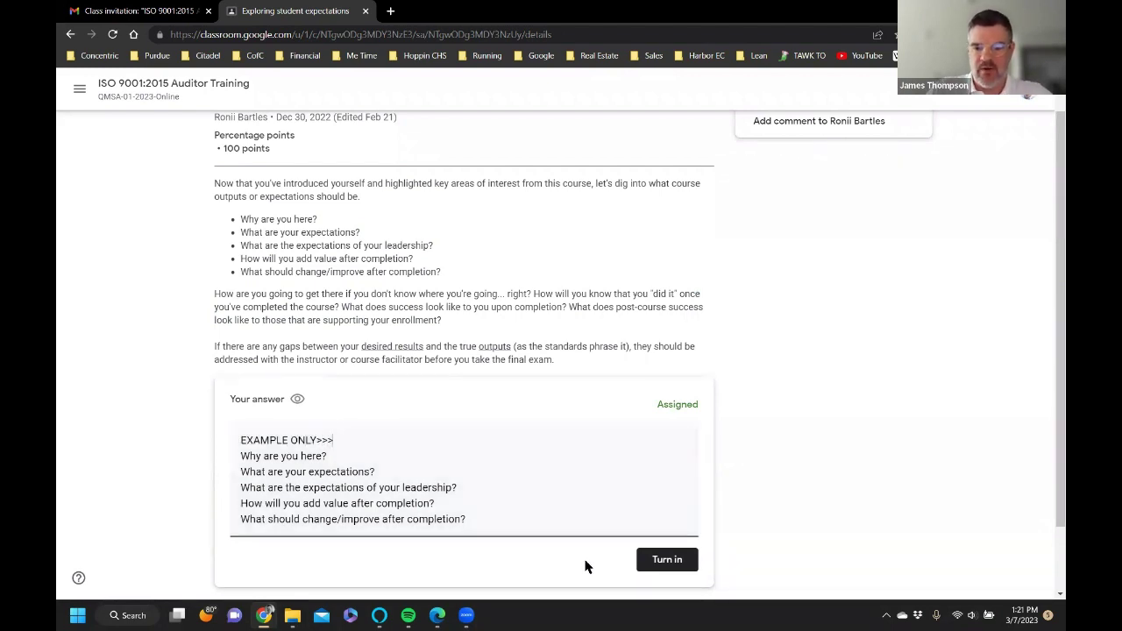
{"action": "left_click", "coordinate": [674, 561]}
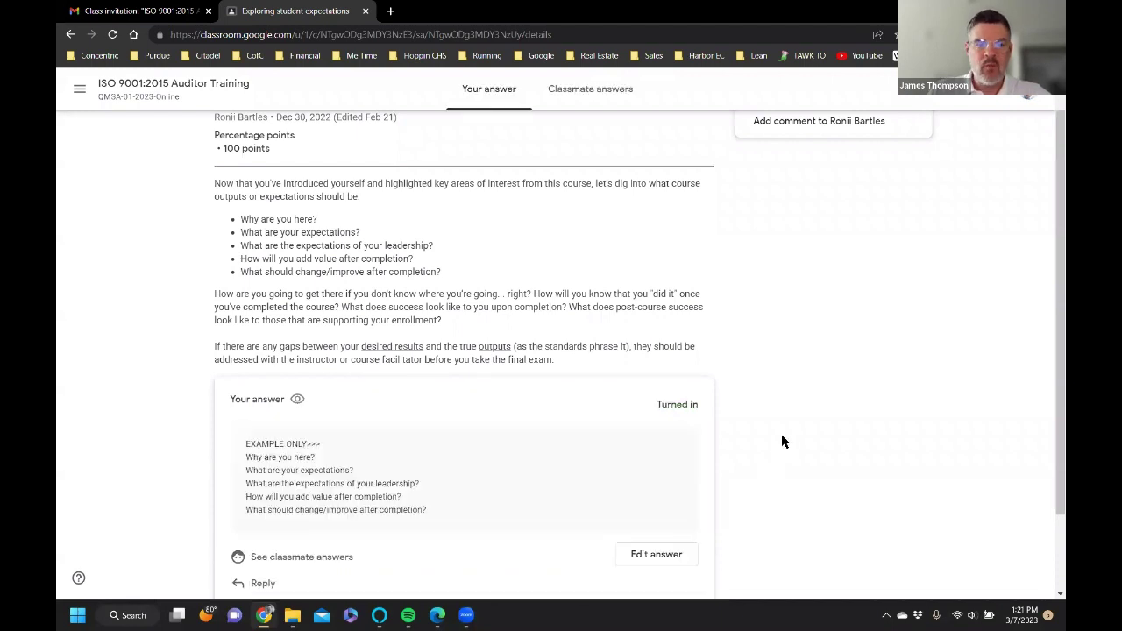
Step: Open See classmate answers below the turned-in Exploring student expectations response
{"action": "scroll", "coordinate": [781, 421], "scroll_direction": "down", "scroll_amount": 2}
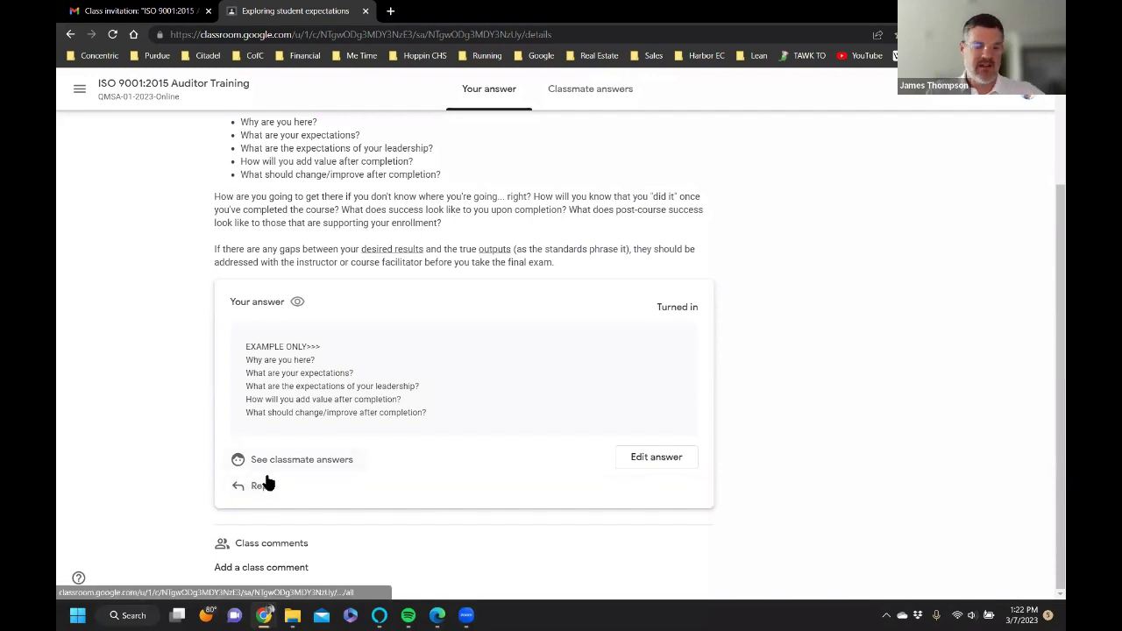
{"action": "left_click", "coordinate": [270, 463]}
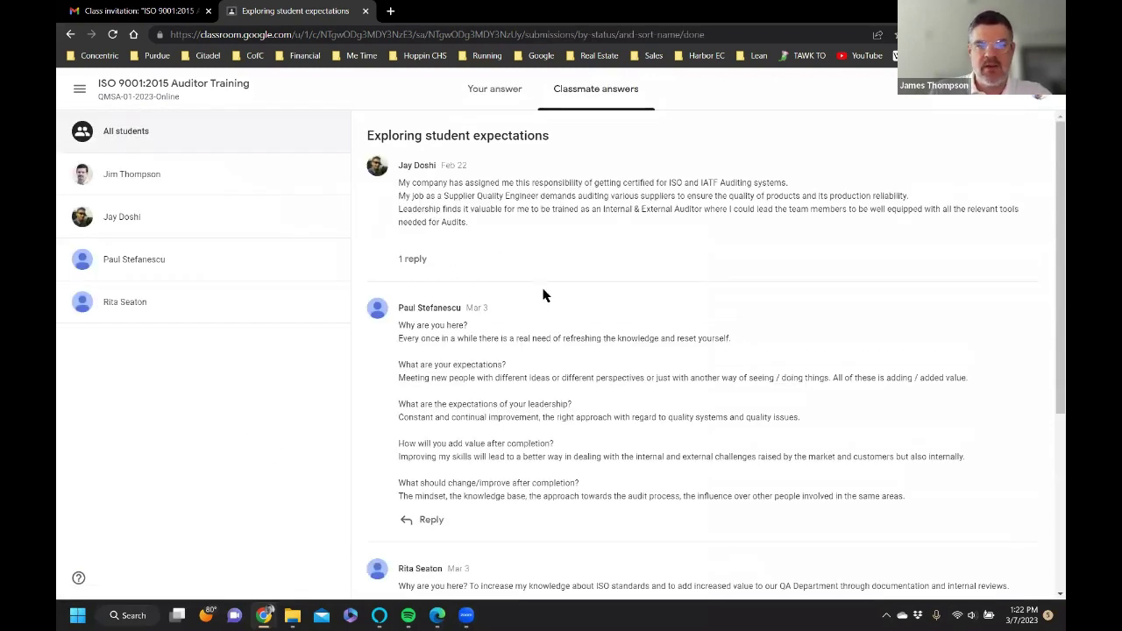
Step: Browse the classmate answers, then return to the Your answer tab
{"action": "scroll", "coordinate": [541, 298], "scroll_direction": "down", "scroll_amount": 3}
{"action": "scroll", "coordinate": [541, 315], "scroll_direction": "up", "scroll_amount": 5}
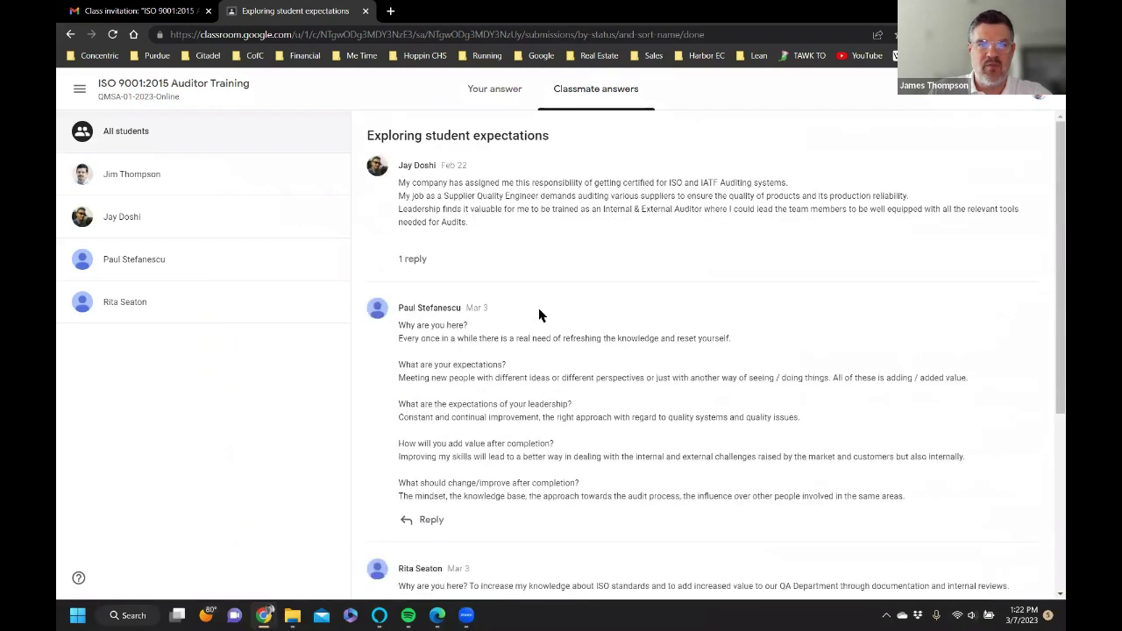
{"action": "left_click", "coordinate": [477, 89]}
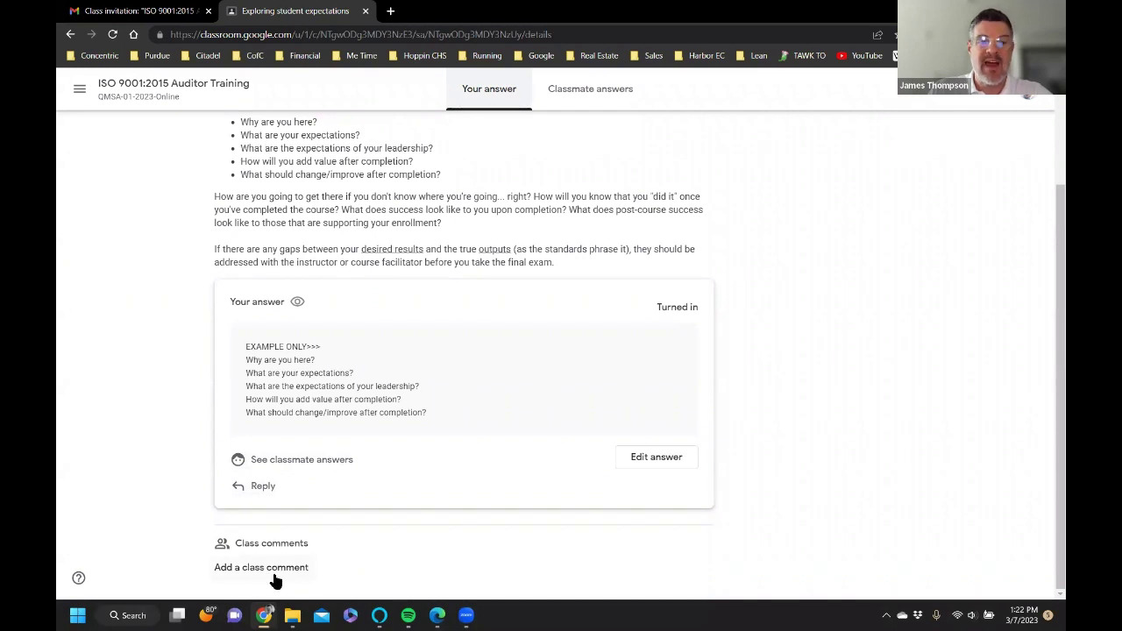
{"action": "scroll", "coordinate": [239, 423], "scroll_direction": "up", "scroll_amount": 3}
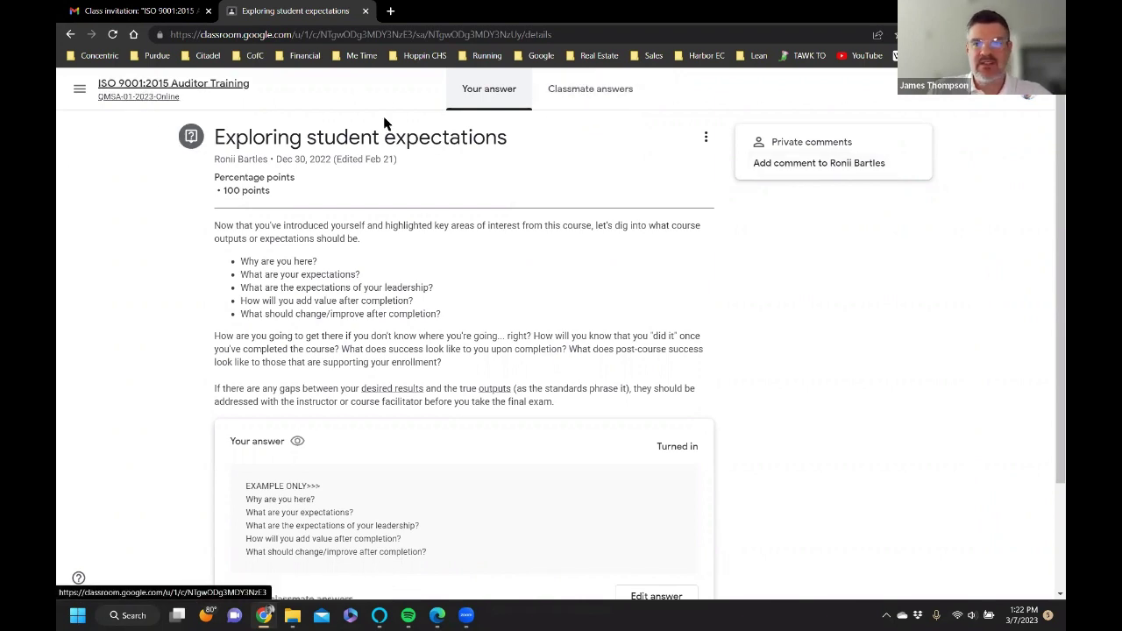
Step: Check the assignment's three-dot menu, then return to the ISO 9001:2015 Auditor Training Stream
{"action": "left_click", "coordinate": [706, 141]}
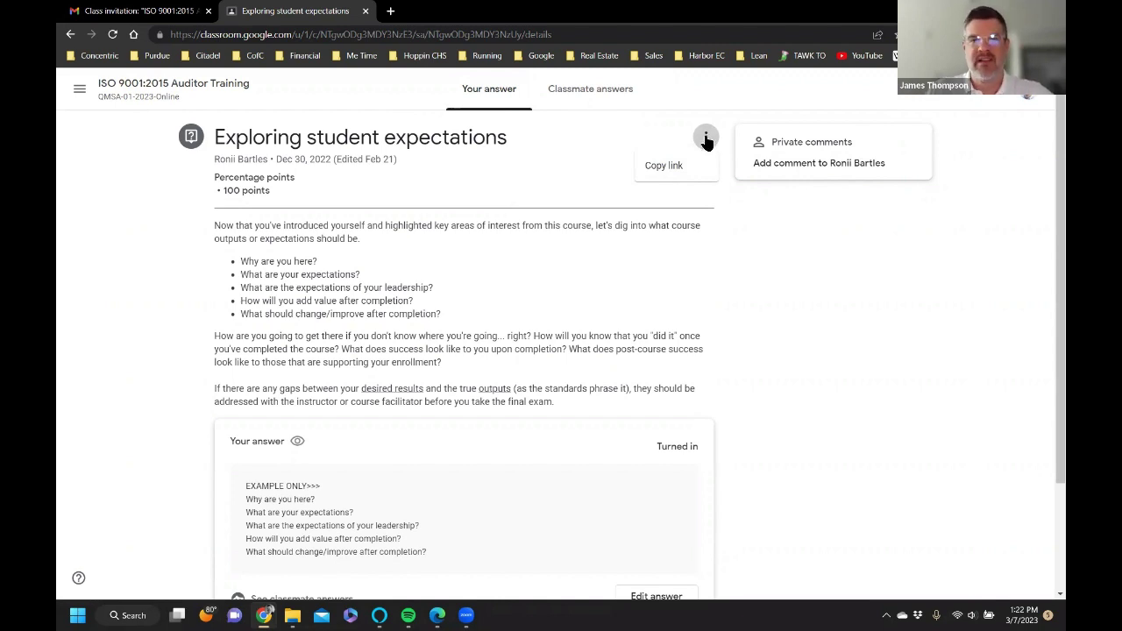
{"action": "left_click", "coordinate": [705, 140]}
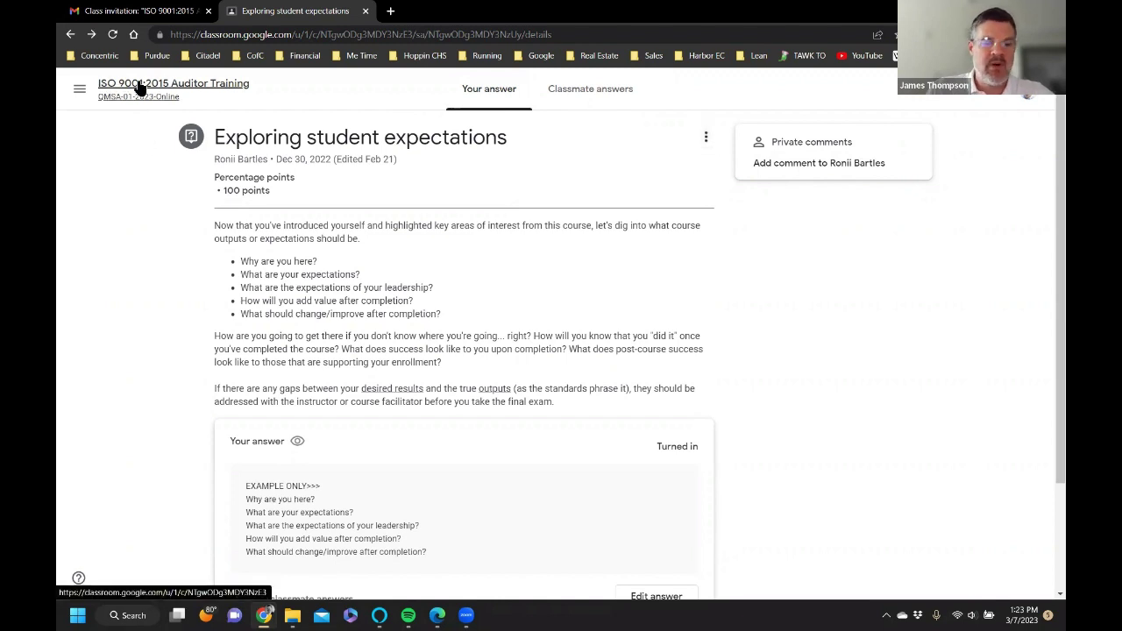
{"action": "scroll", "coordinate": [125, 227], "scroll_direction": "down", "scroll_amount": 2}
{"action": "scroll", "coordinate": [412, 180], "scroll_direction": "up", "scroll_amount": 2}
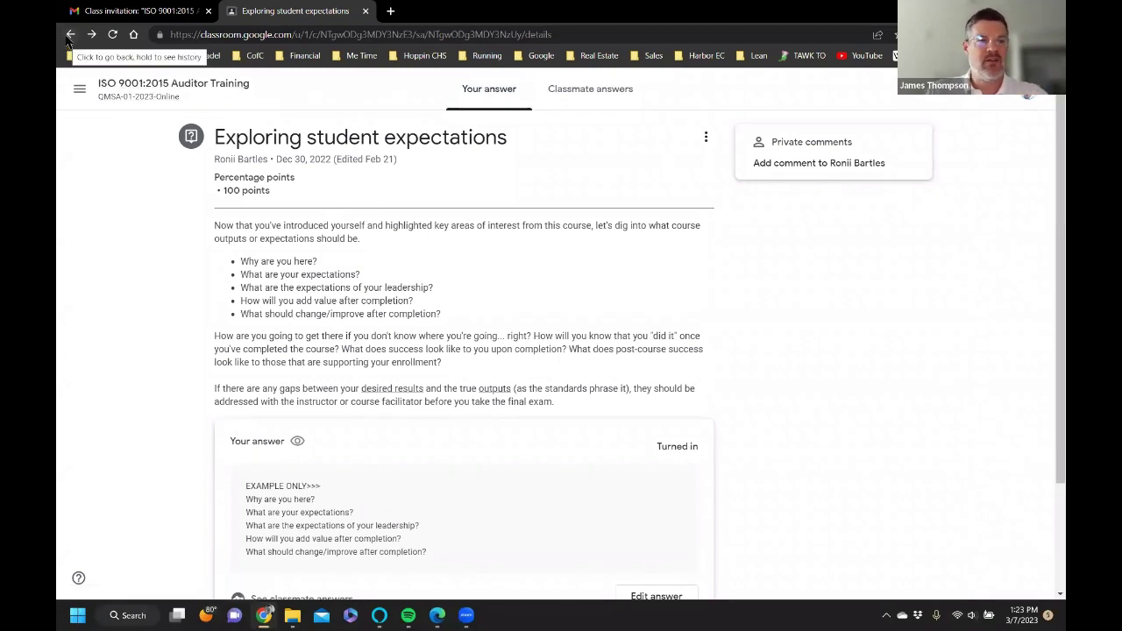
{"action": "left_click", "coordinate": [131, 88]}
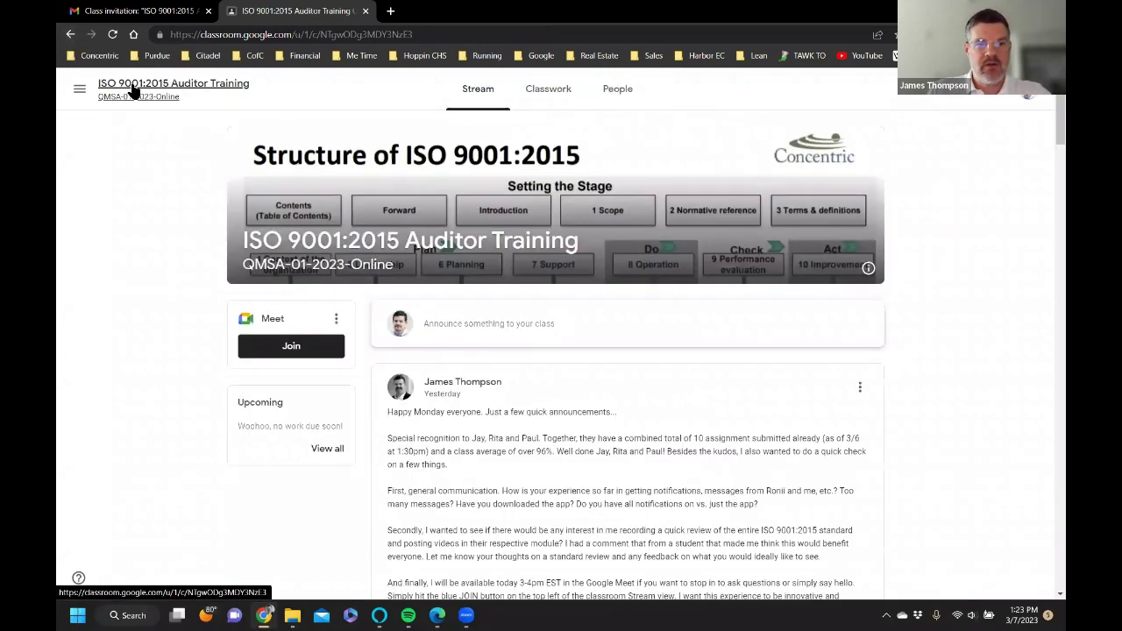
Step: On Classwork, expand Welcome & class logistics to view its logistics list and 8-minute Module 1 video
{"action": "left_click", "coordinate": [550, 103]}
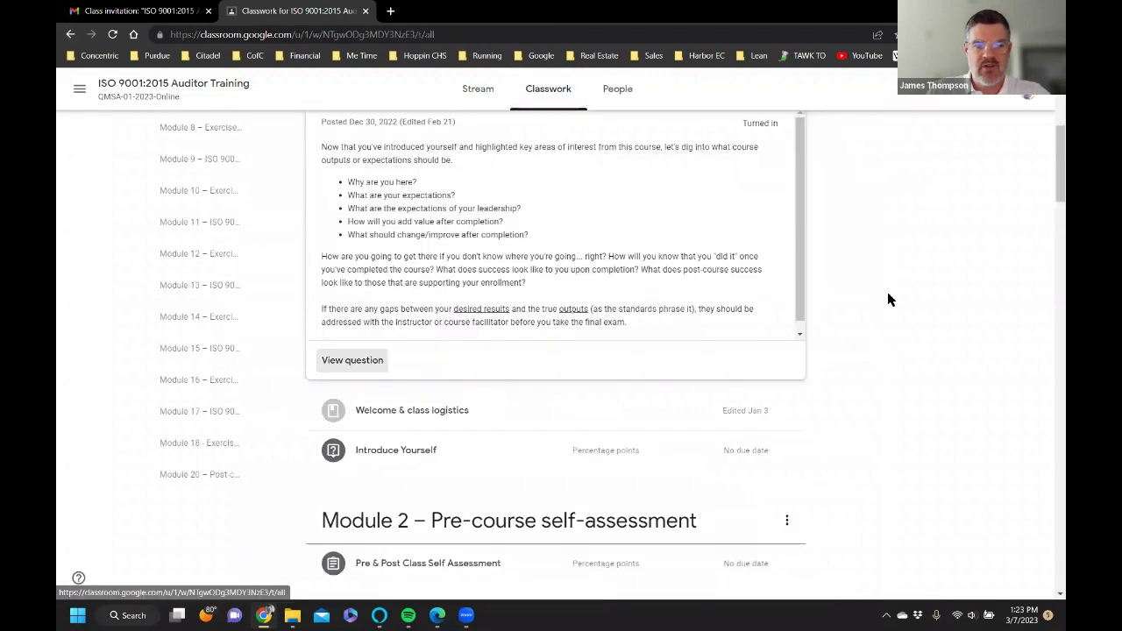
{"action": "scroll", "coordinate": [889, 294], "scroll_direction": "down", "scroll_amount": 4}
{"action": "scroll", "coordinate": [476, 372], "scroll_direction": "up", "scroll_amount": 3}
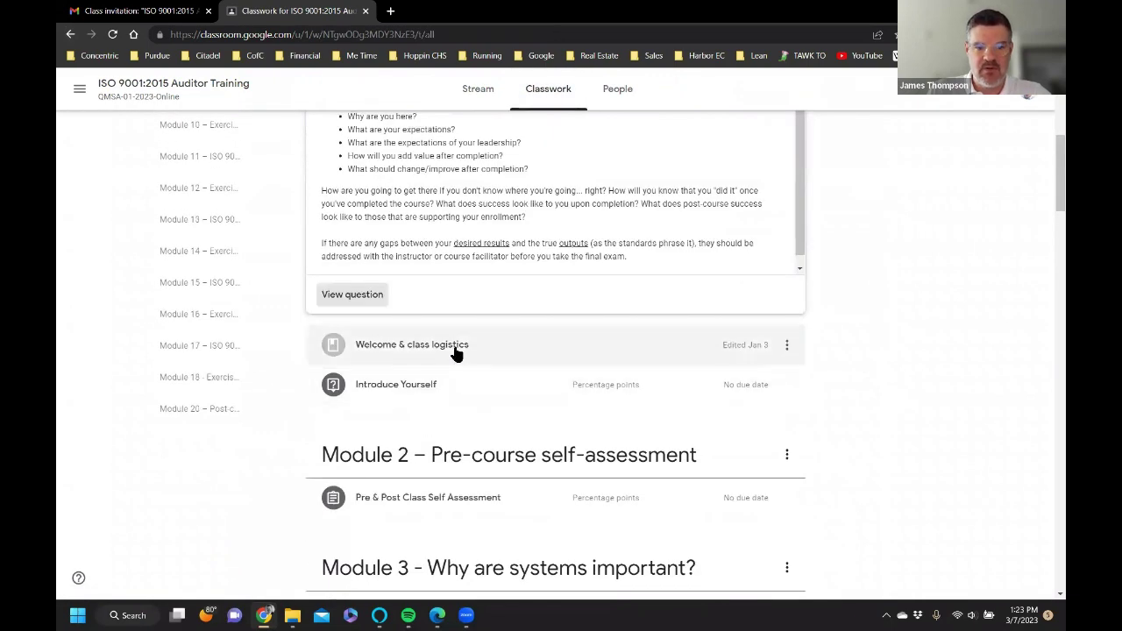
{"action": "left_click", "coordinate": [455, 351]}
{"action": "scroll", "coordinate": [689, 283], "scroll_direction": "up", "scroll_amount": 2}
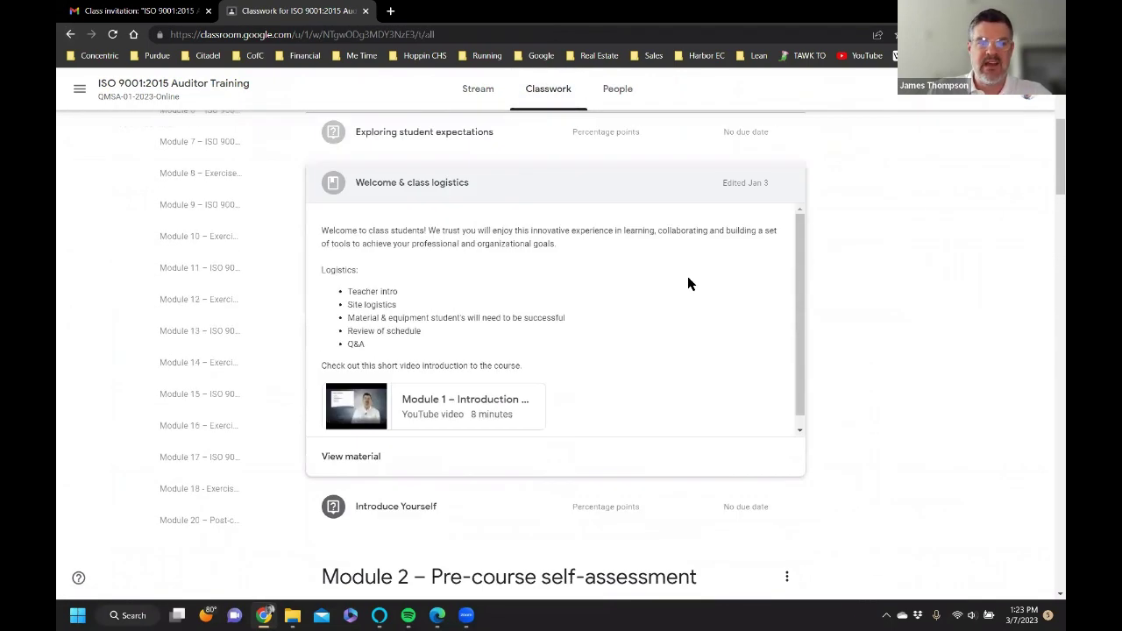
{"action": "scroll", "coordinate": [687, 366], "scroll_direction": "down", "scroll_amount": 1}
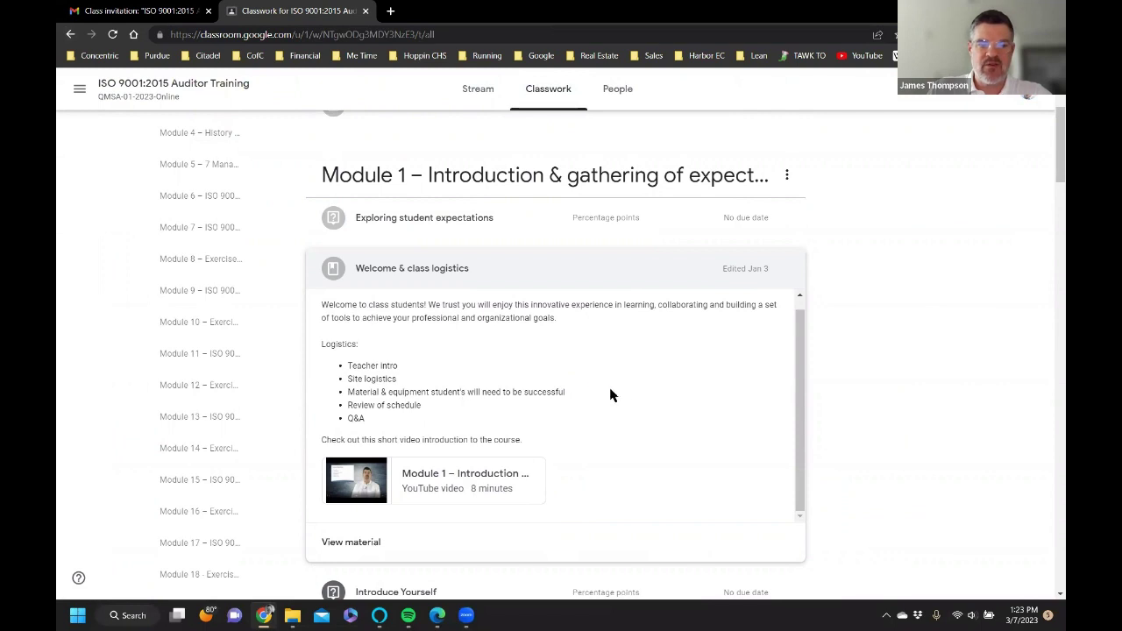
{"action": "scroll", "coordinate": [618, 395], "scroll_direction": "down", "scroll_amount": 2}
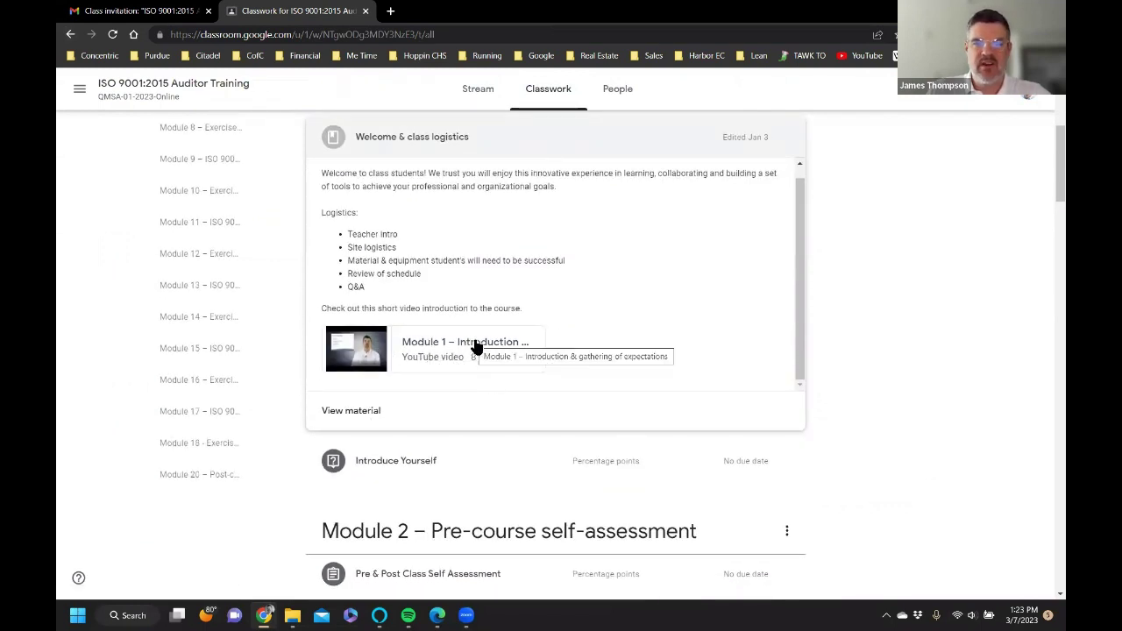
{"action": "scroll", "coordinate": [670, 314], "scroll_direction": "up", "scroll_amount": 1}
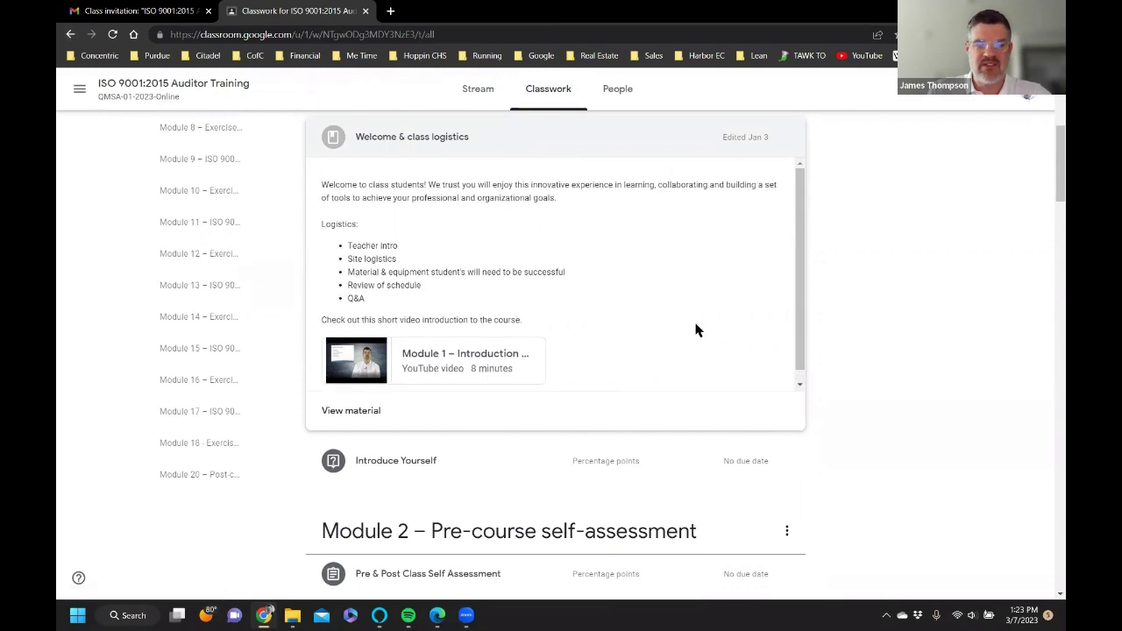
{"action": "scroll", "coordinate": [689, 329], "scroll_direction": "up", "scroll_amount": 1}
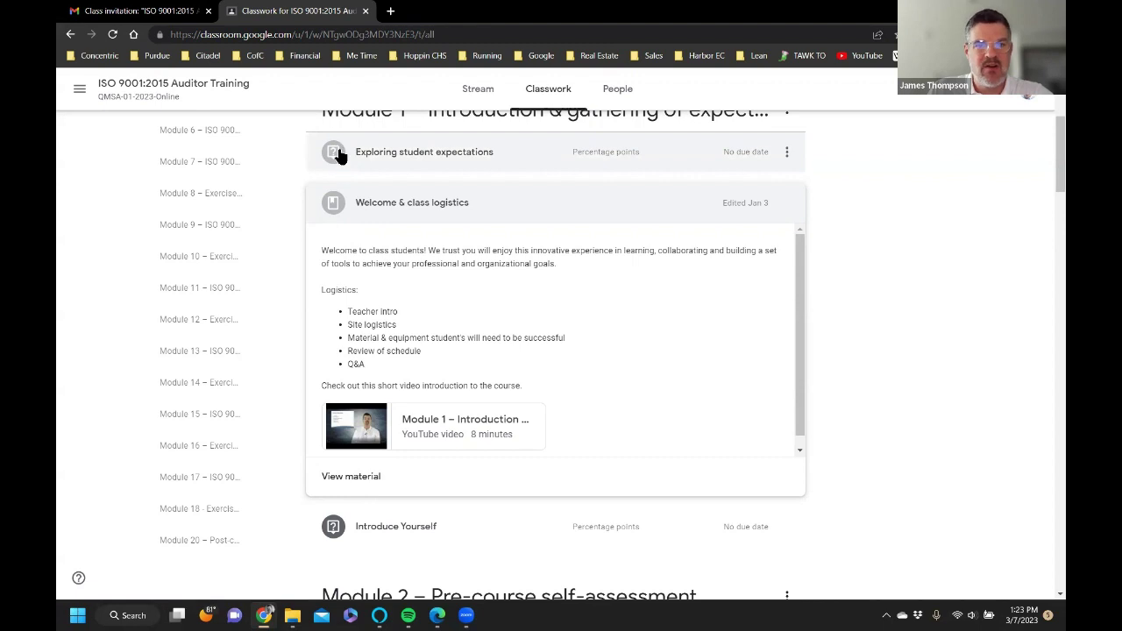
Step: Collapse the Welcome & class logistics item to list Modules 1-3 compactly
{"action": "left_click", "coordinate": [477, 205]}
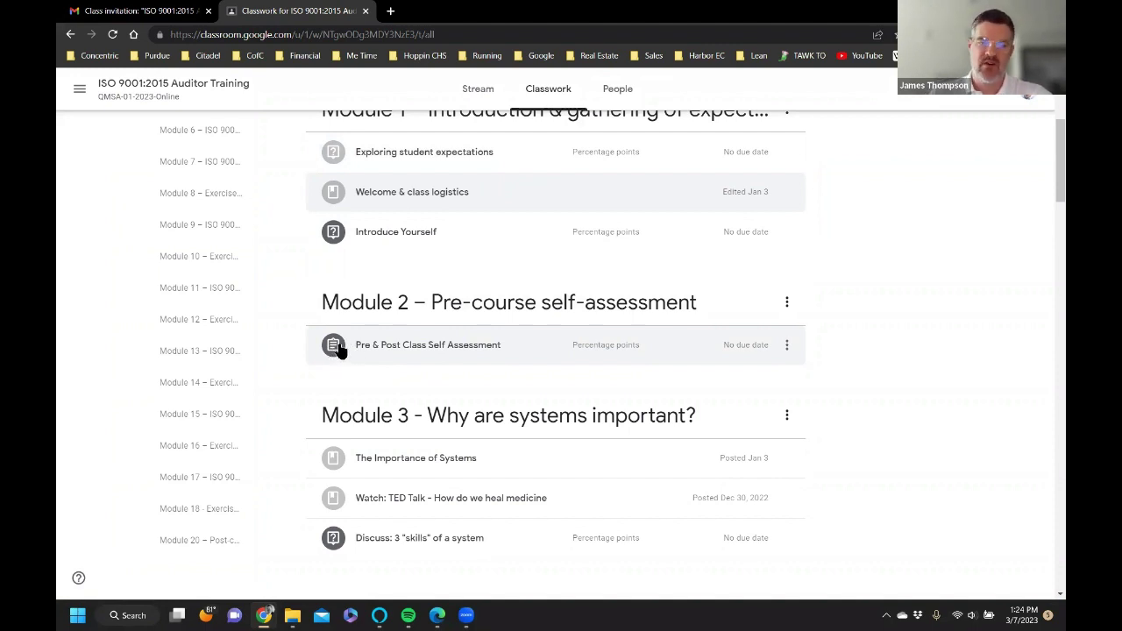
Step: Expand the Module 2 Pre & Post Class Self Assessment and open its 100-point assignment page
{"action": "left_click", "coordinate": [426, 347]}
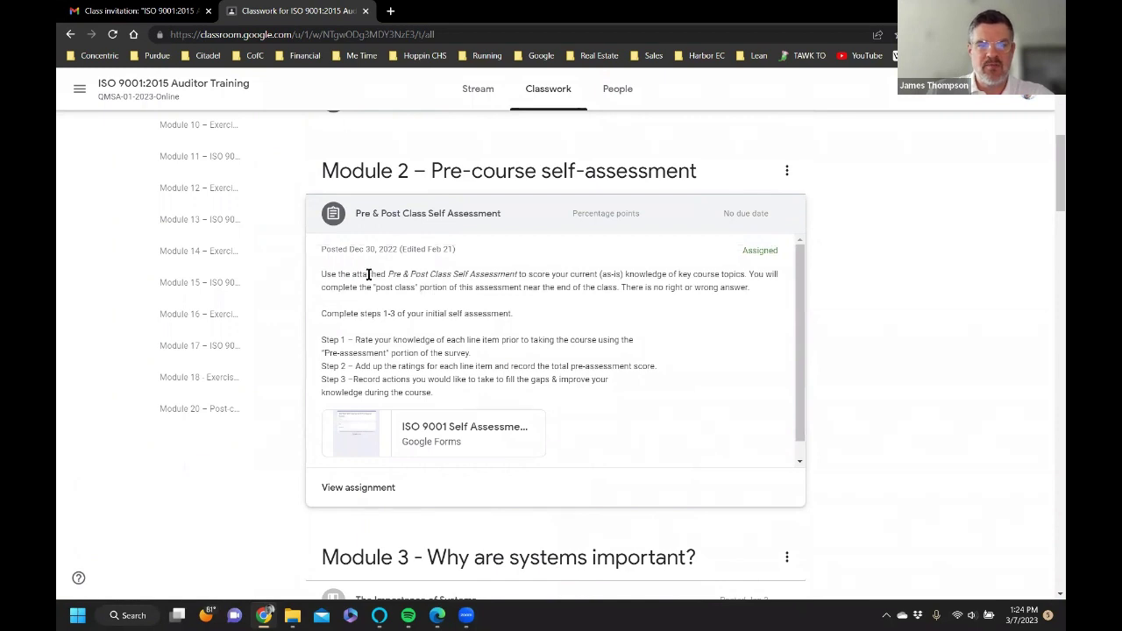
{"action": "left_click", "coordinate": [354, 487]}
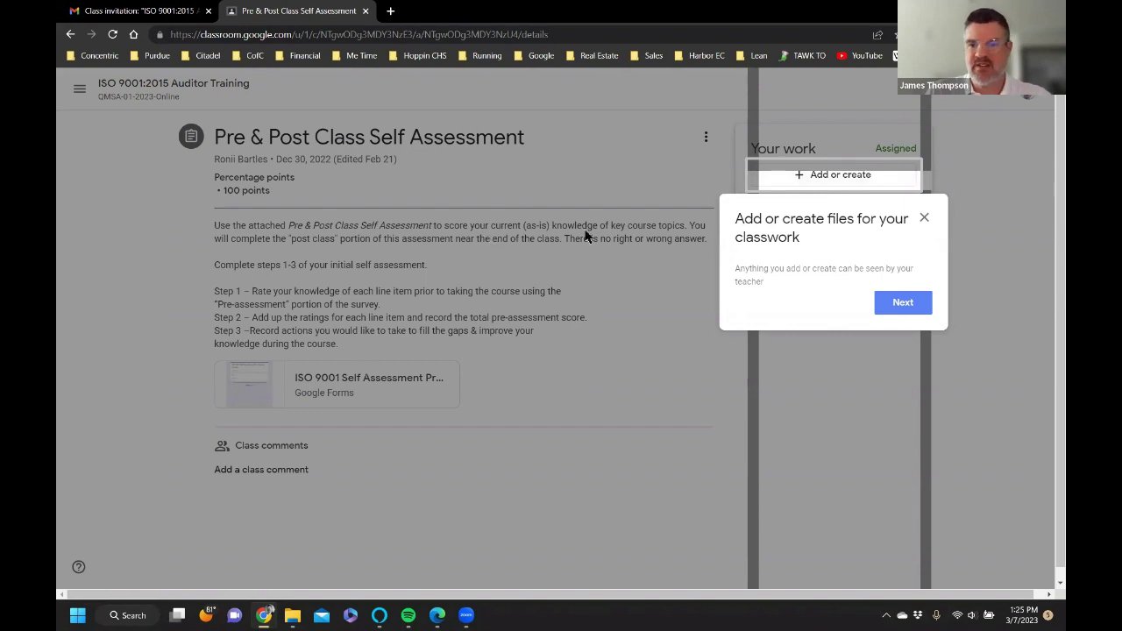
Step: Dismiss the 'Add or create files' and 'Mark assignments as done' tips
{"action": "left_click", "coordinate": [906, 306]}
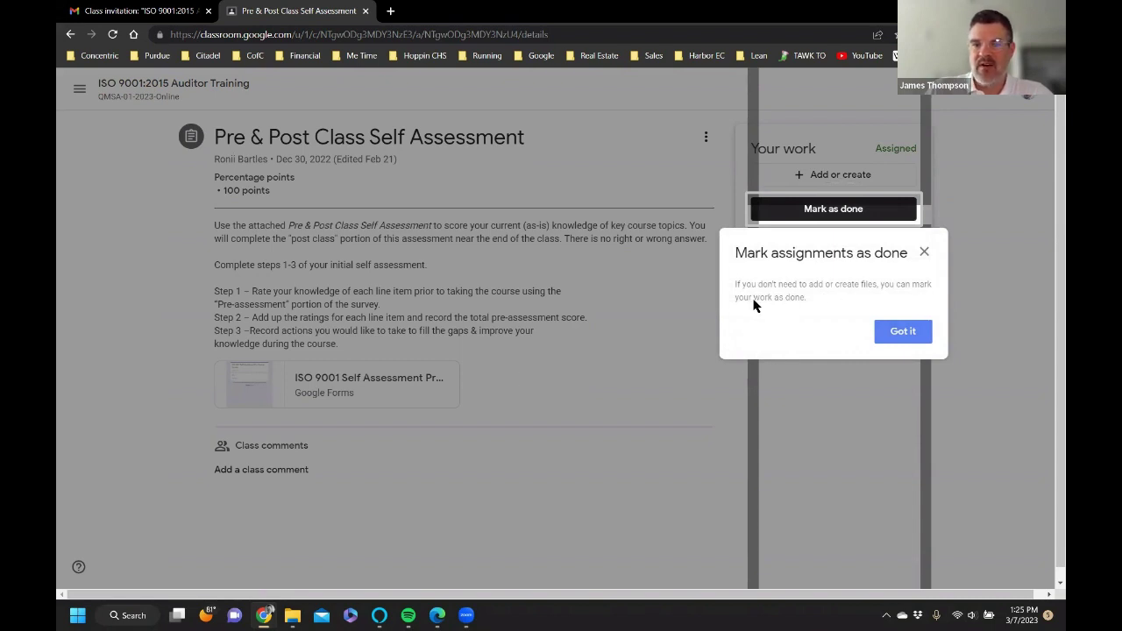
{"action": "left_click", "coordinate": [901, 336]}
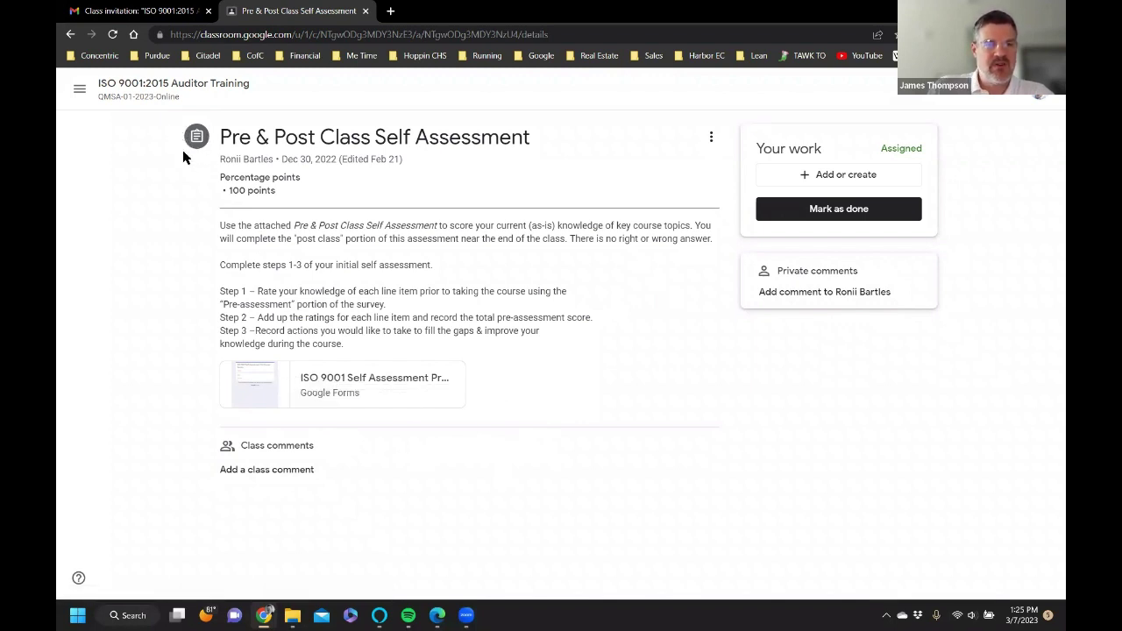
Step: Open the attached ISO 9001 Self Assessment Pre-Course Survey and select its required Name field
{"action": "left_click", "coordinate": [331, 380]}
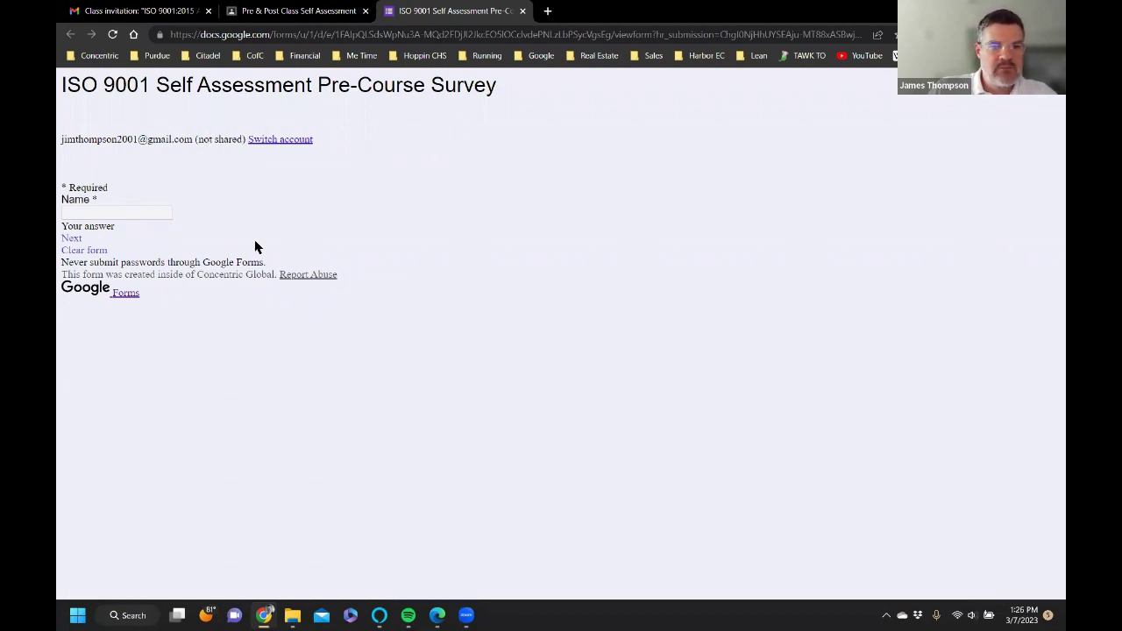
{"action": "left_click", "coordinate": [112, 35]}
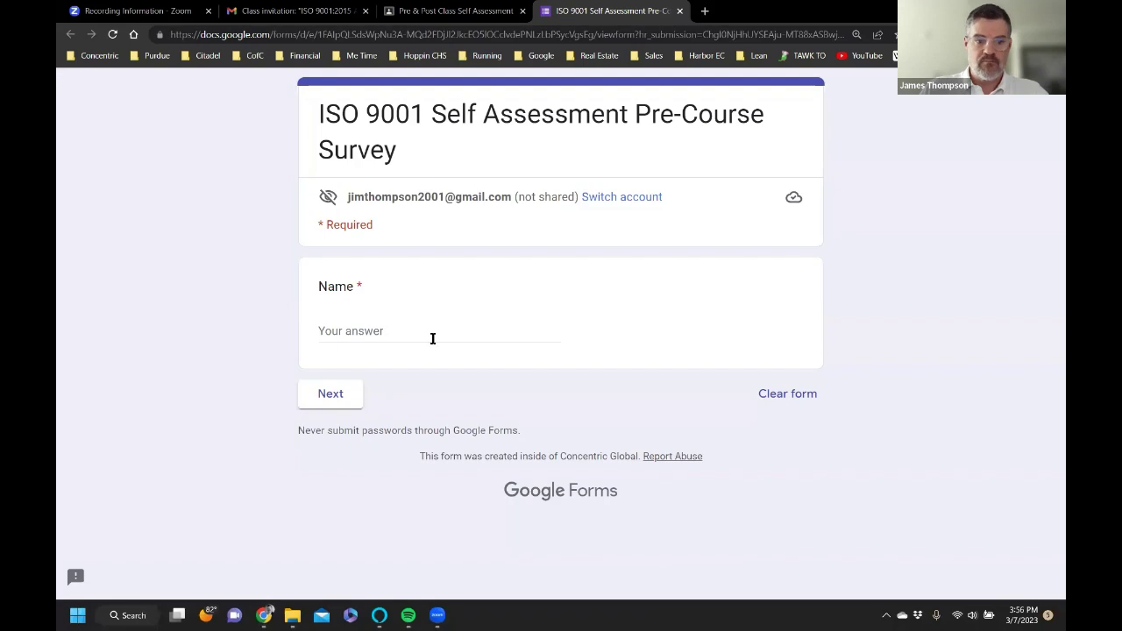
{"action": "left_click", "coordinate": [409, 329]}
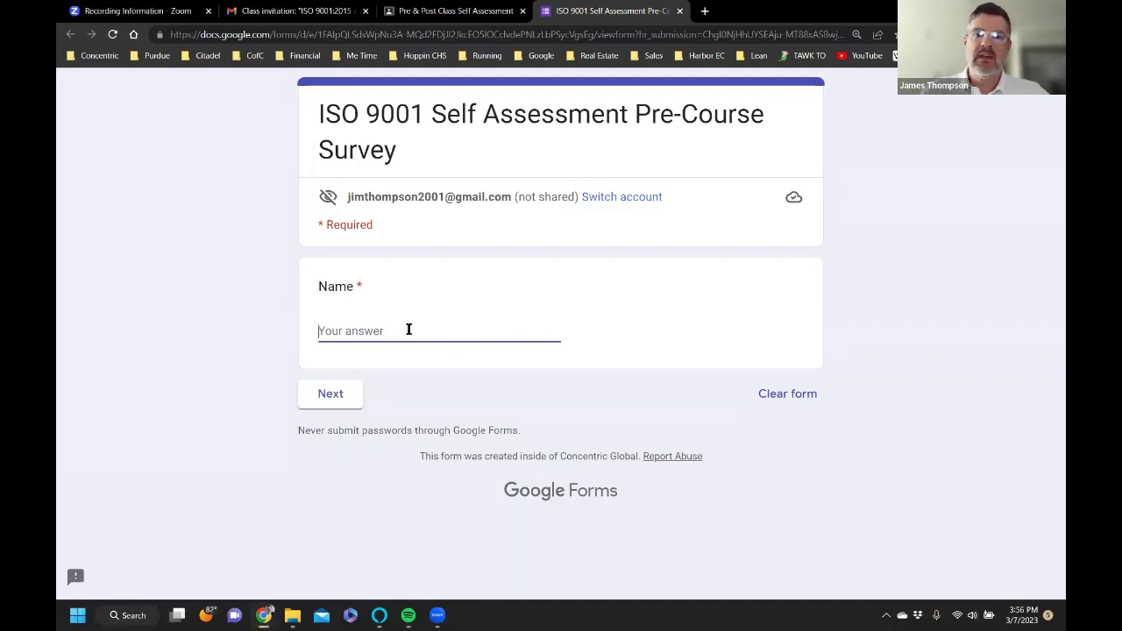
Step: Enter the student's name in the survey's required Name question
{"action": "left_click", "coordinate": [443, 12]}
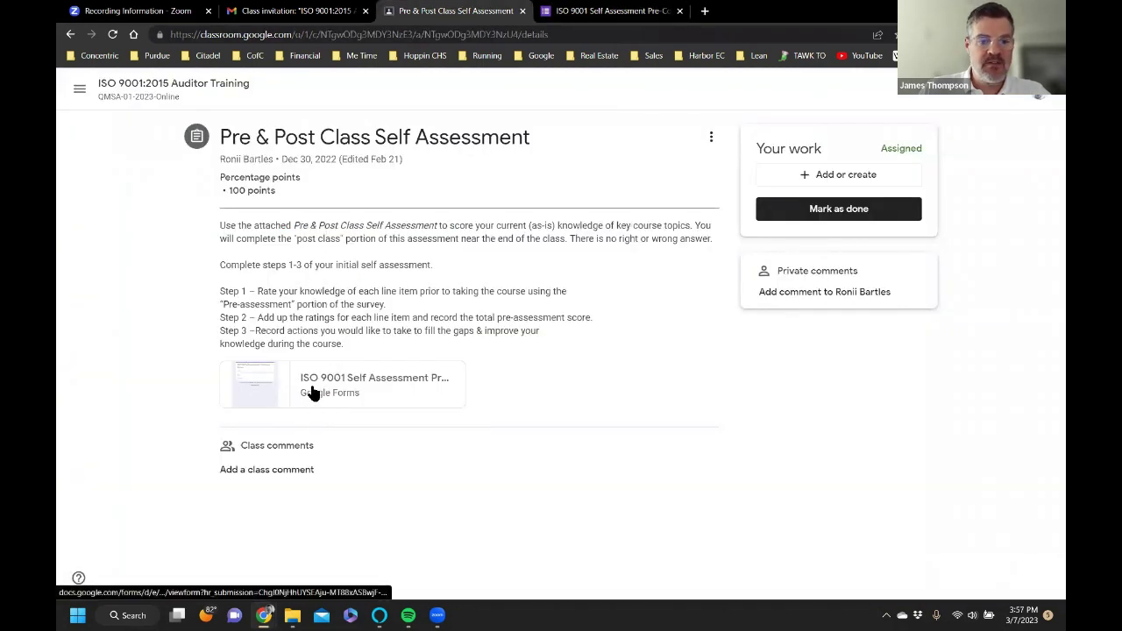
{"action": "left_click", "coordinate": [624, 18]}
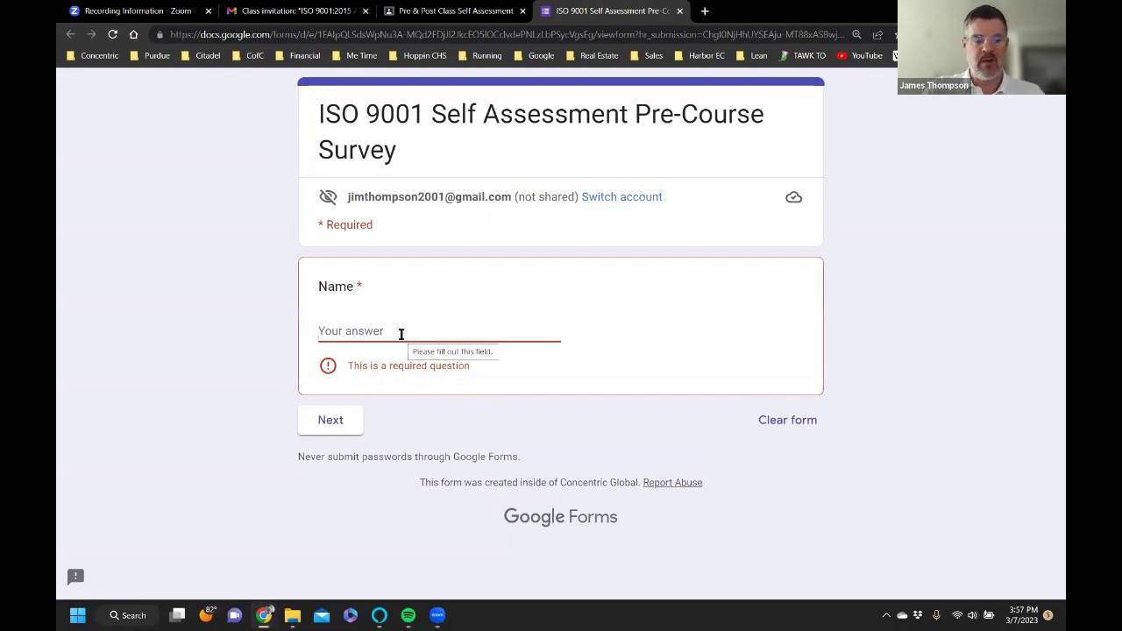
{"action": "left_click", "coordinate": [400, 334]}
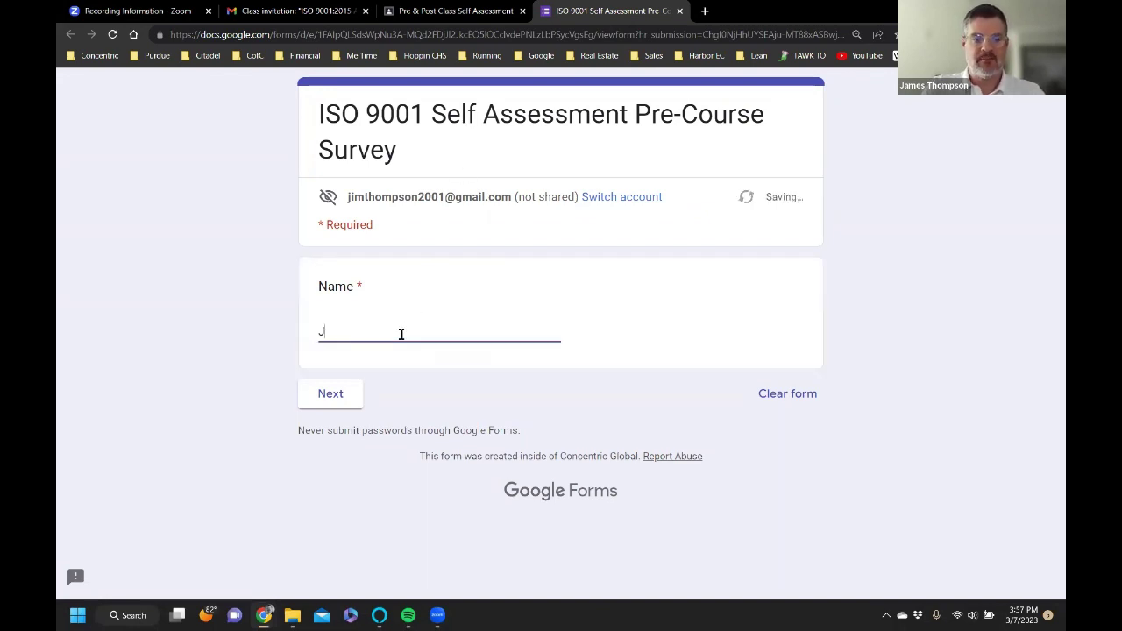
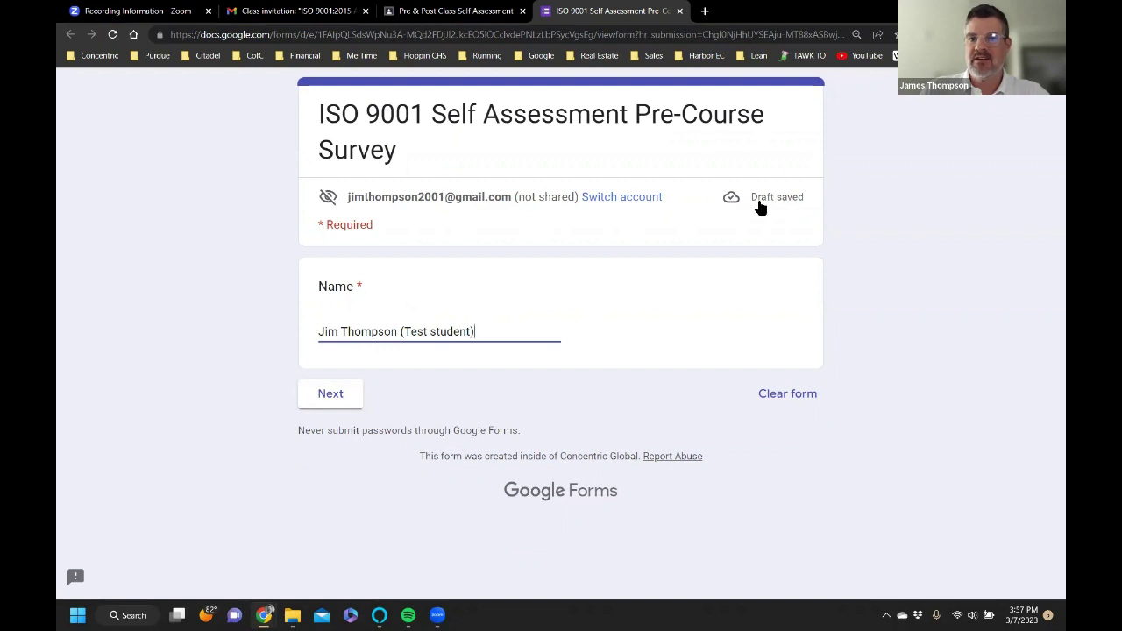
Step: Advance to the Concepts & General Knowledge section and review its 1–5 rating questions
{"action": "left_click", "coordinate": [342, 397]}
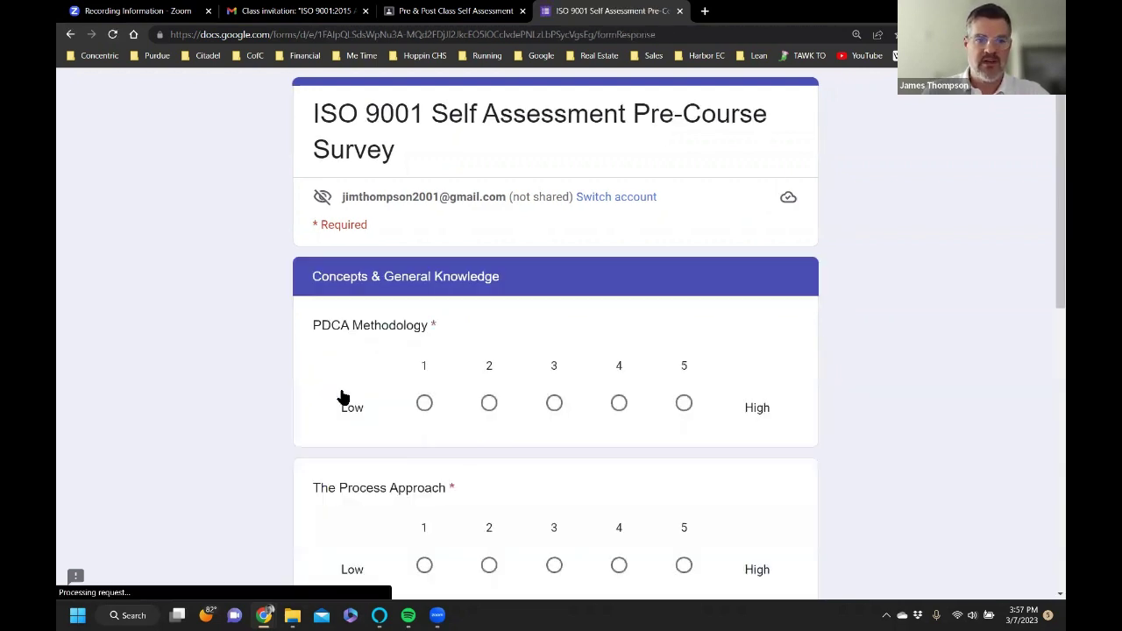
{"action": "scroll", "coordinate": [756, 275], "scroll_direction": "down", "scroll_amount": 10}
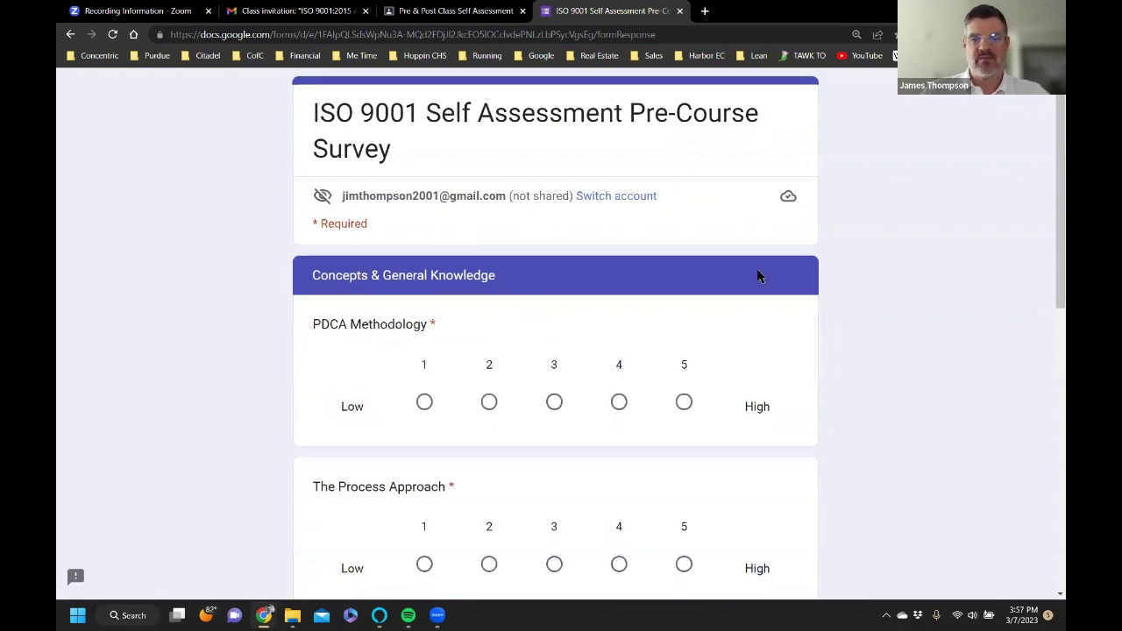
{"action": "scroll", "coordinate": [433, 193], "scroll_direction": "up", "scroll_amount": 10}
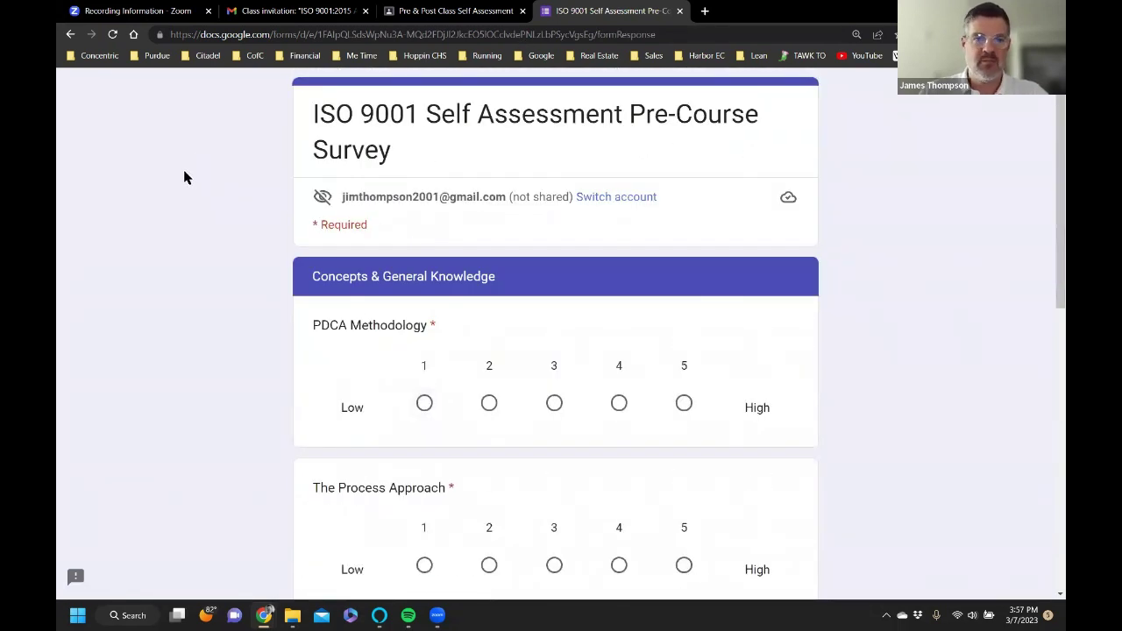
{"action": "scroll", "coordinate": [203, 231], "scroll_direction": "down", "scroll_amount": 10}
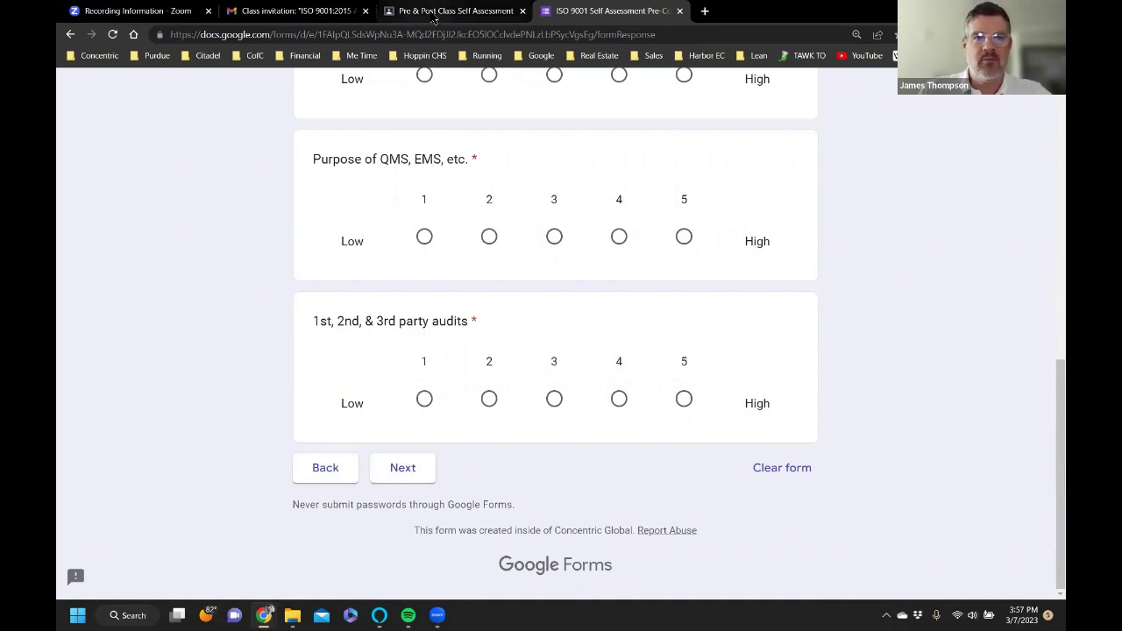
Step: Note the assignment's 100 points, then go to the class Stream and join the Meet call
{"action": "left_click", "coordinate": [435, 13]}
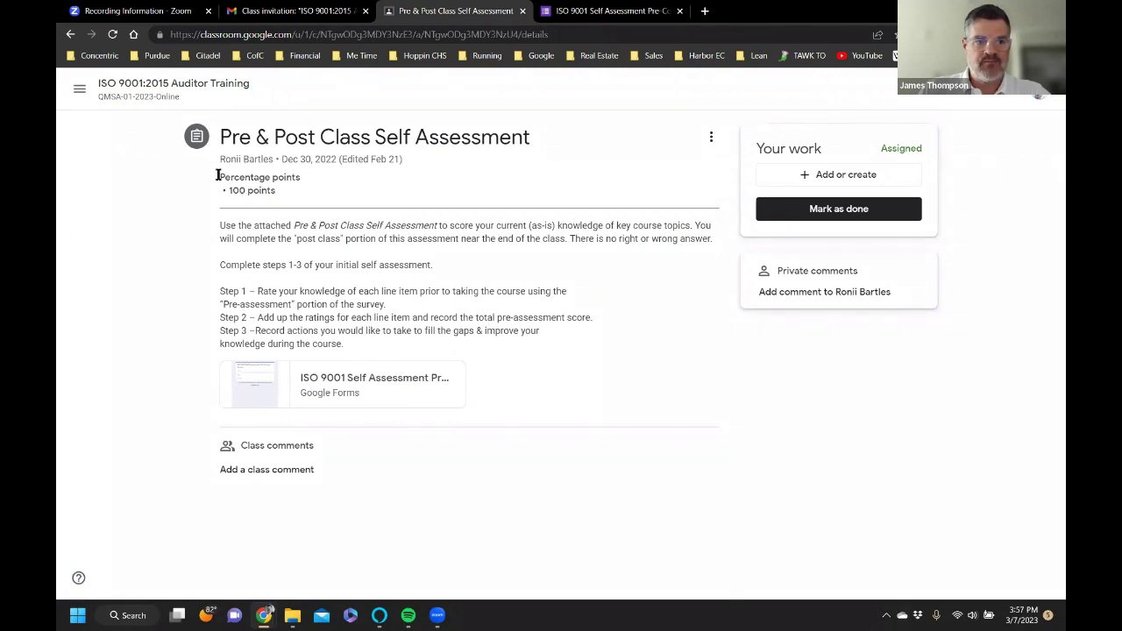
{"action": "mouse_move", "coordinate": [220, 178]}
{"action": "left_mouse_down"}
{"action": "mouse_move", "coordinate": [295, 174]}
{"action": "mouse_move", "coordinate": [227, 191]}
{"action": "left_mouse_up"}
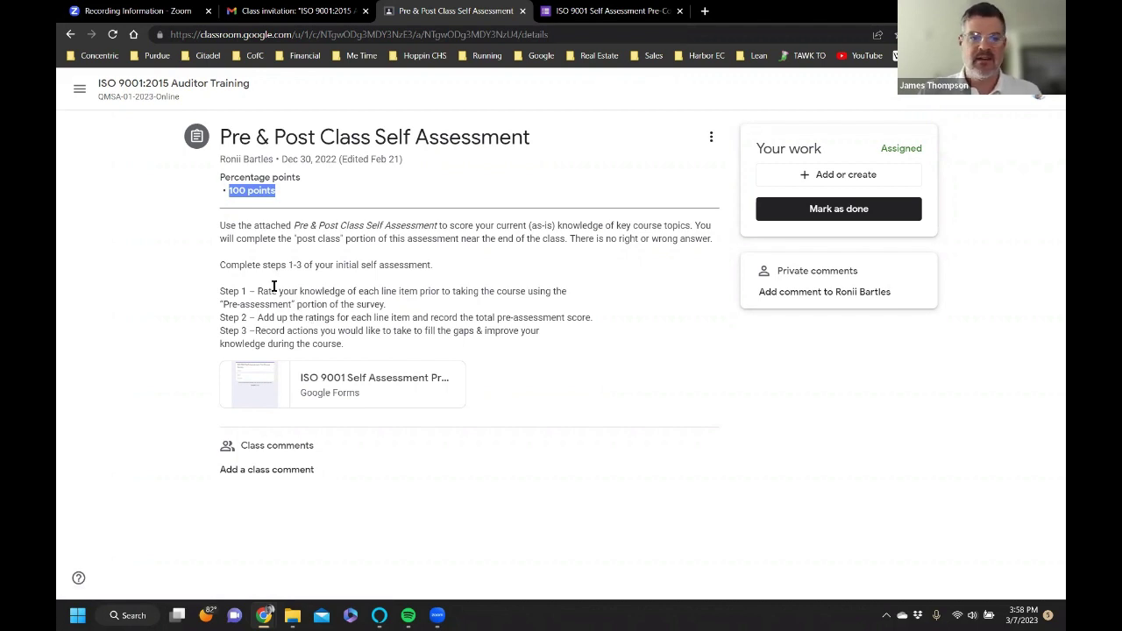
{"action": "left_click", "coordinate": [145, 86]}
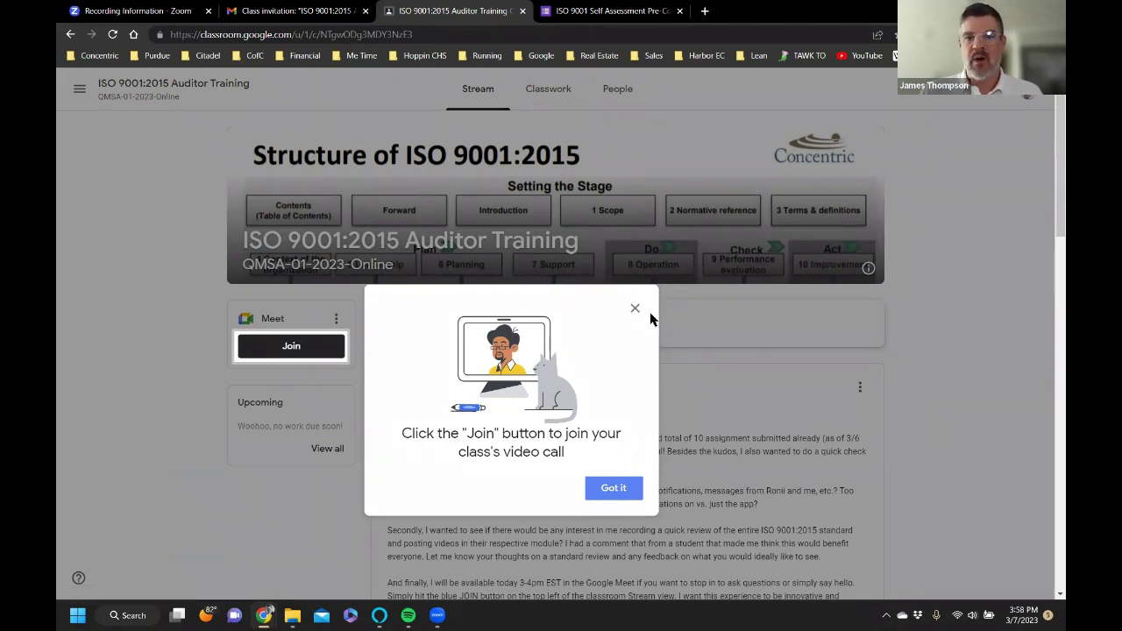
{"action": "left_click", "coordinate": [613, 488]}
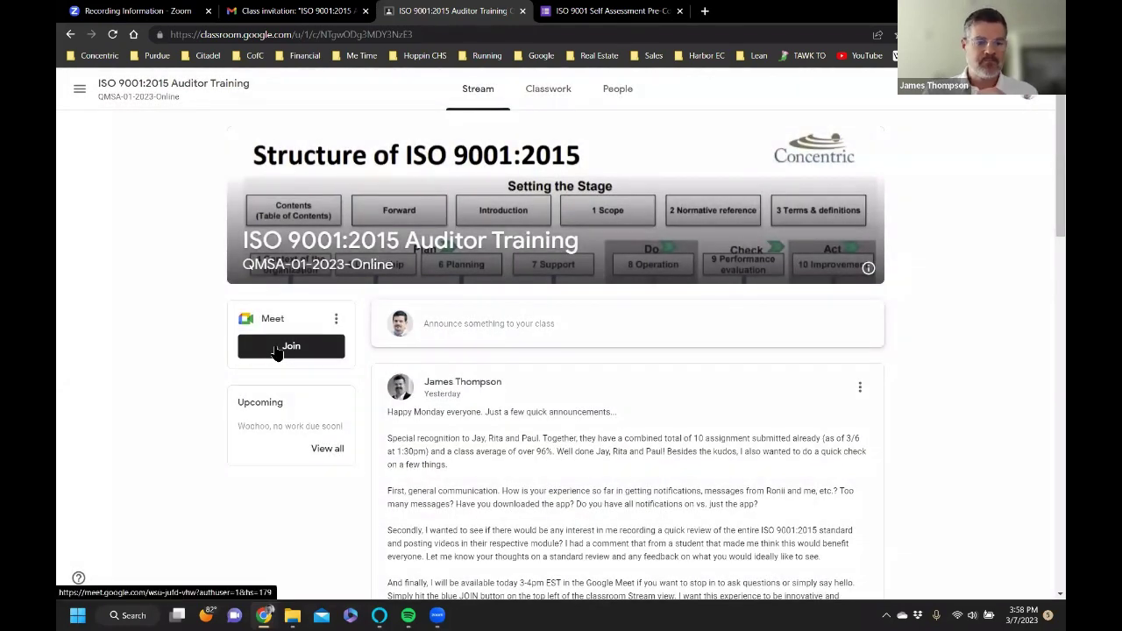
{"action": "left_click", "coordinate": [289, 348]}
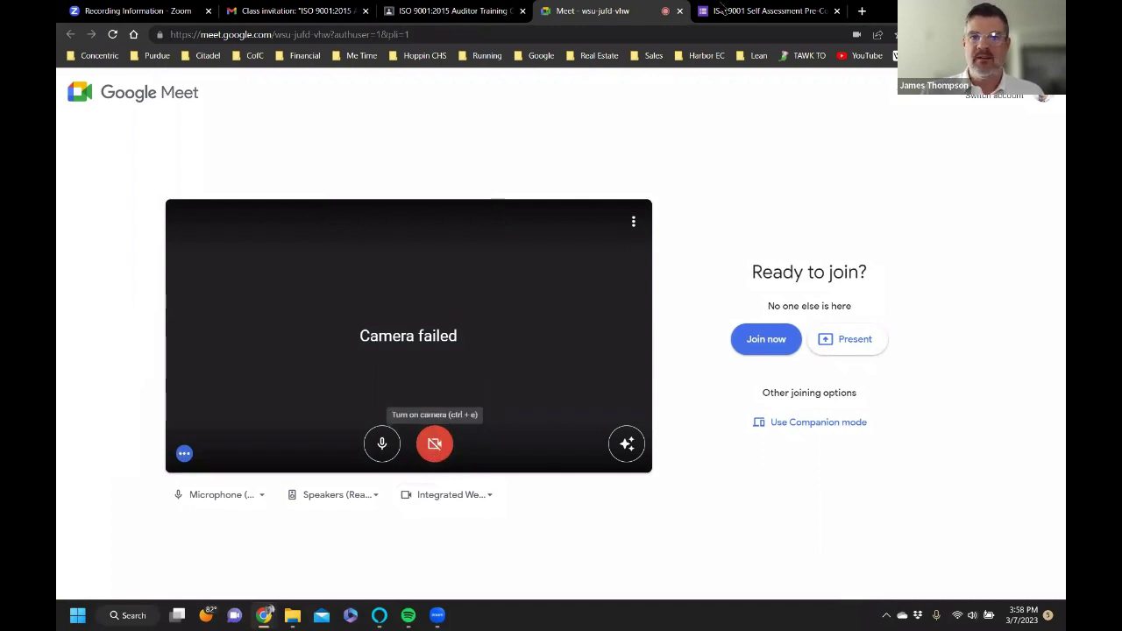
Step: Close the Google Meet lobby tab without joining the call
{"action": "left_click", "coordinate": [679, 10]}
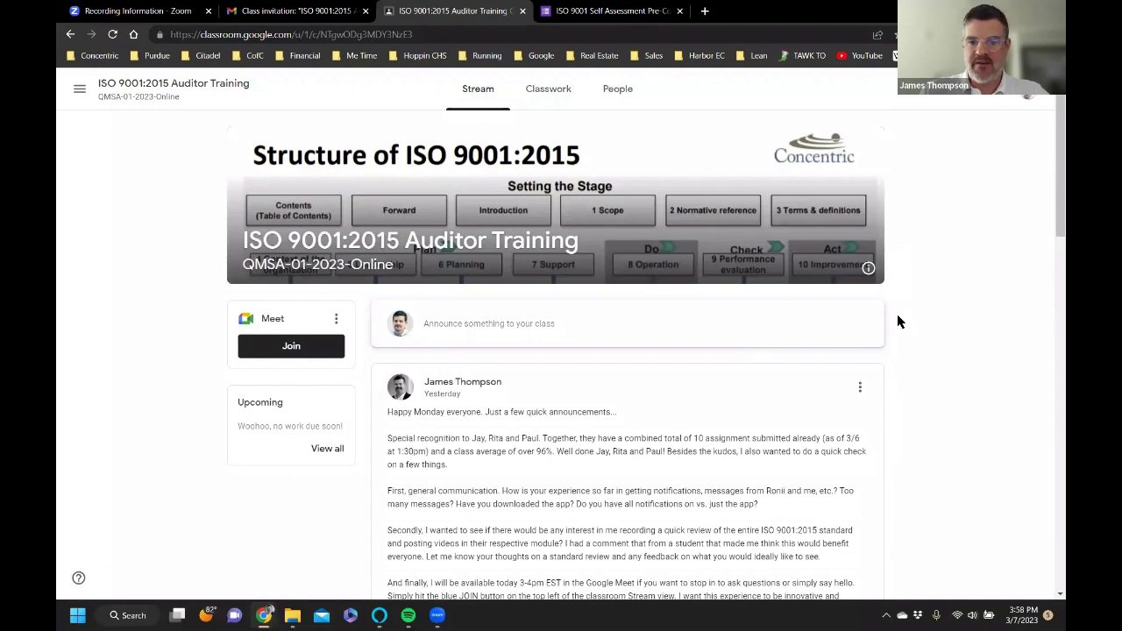
{"action": "scroll", "coordinate": [896, 323], "scroll_direction": "down", "scroll_amount": 3}
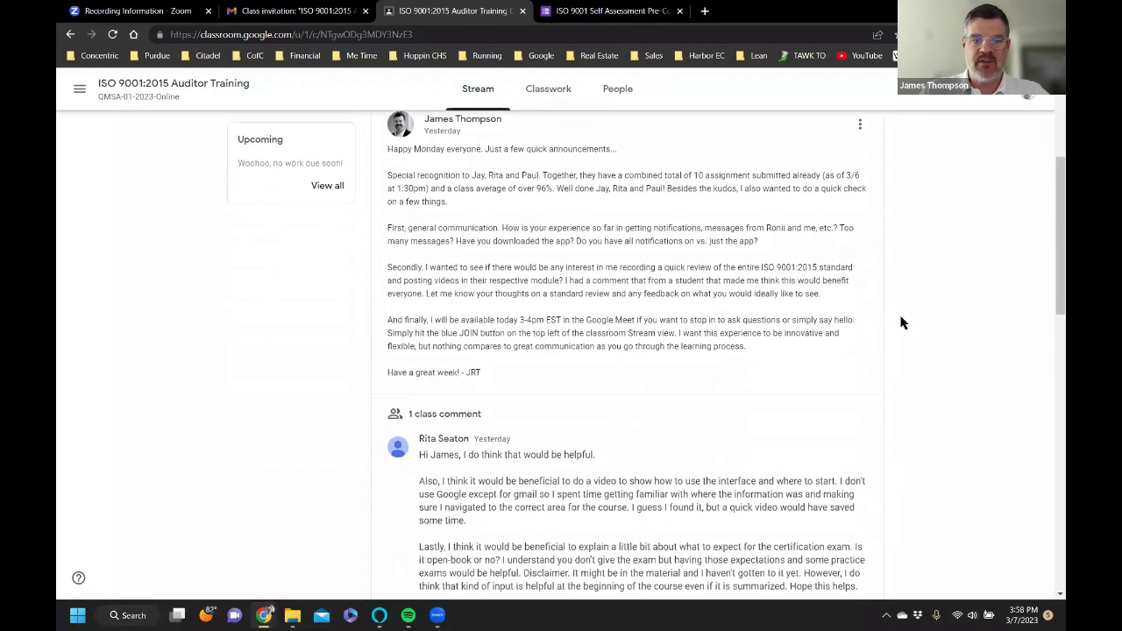
{"action": "scroll", "coordinate": [902, 322], "scroll_direction": "up", "scroll_amount": 3}
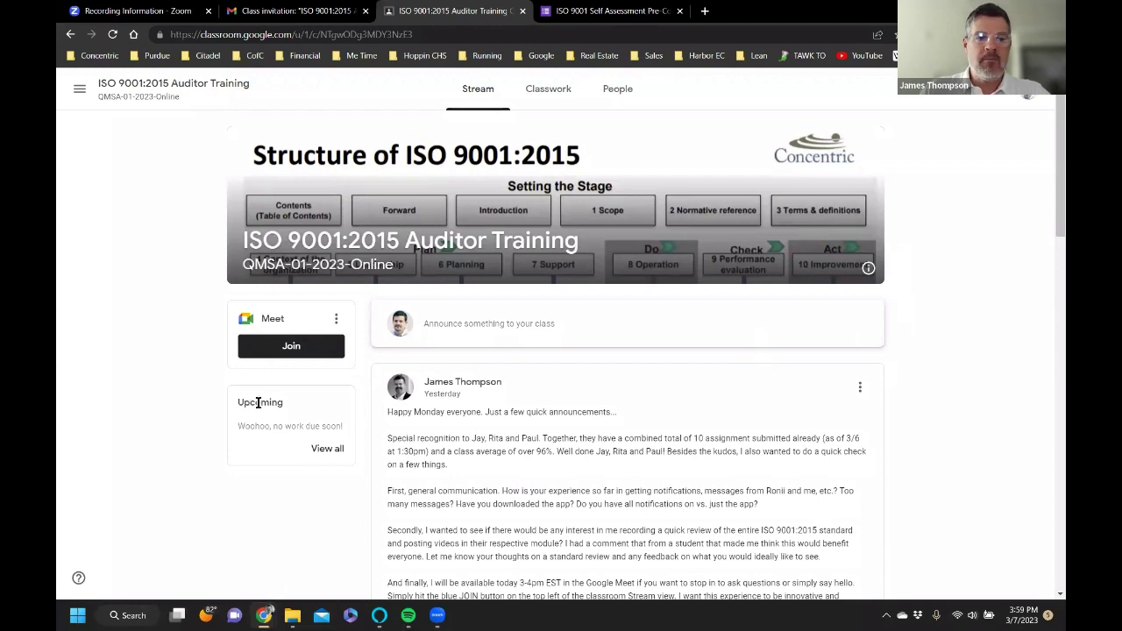
{"action": "left_click", "coordinate": [550, 90]}
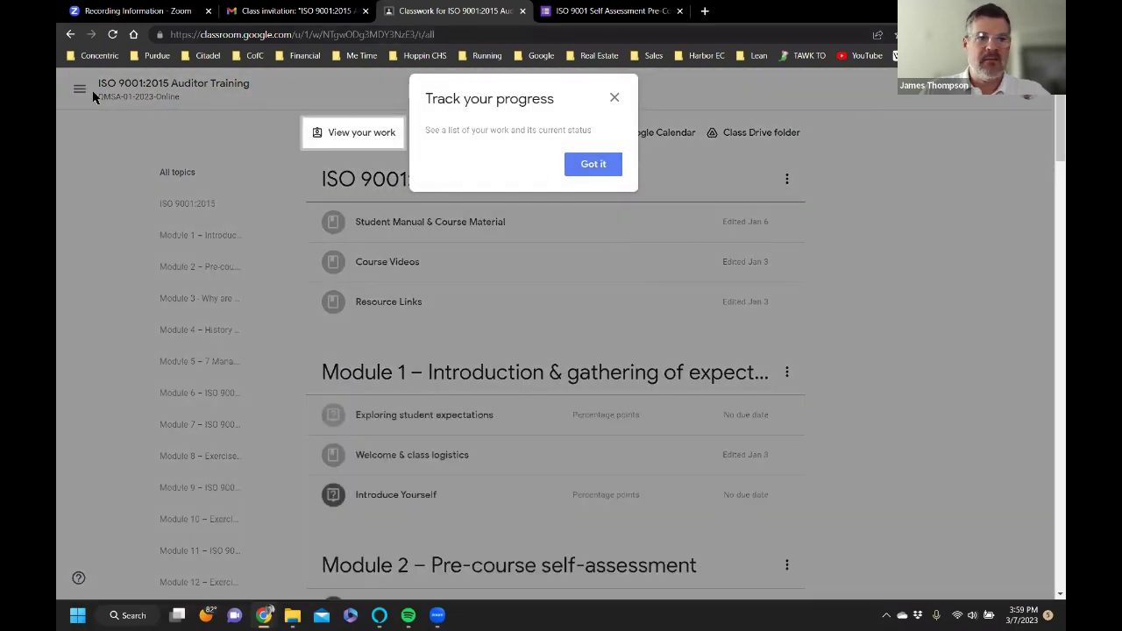
{"action": "left_click", "coordinate": [71, 34]}
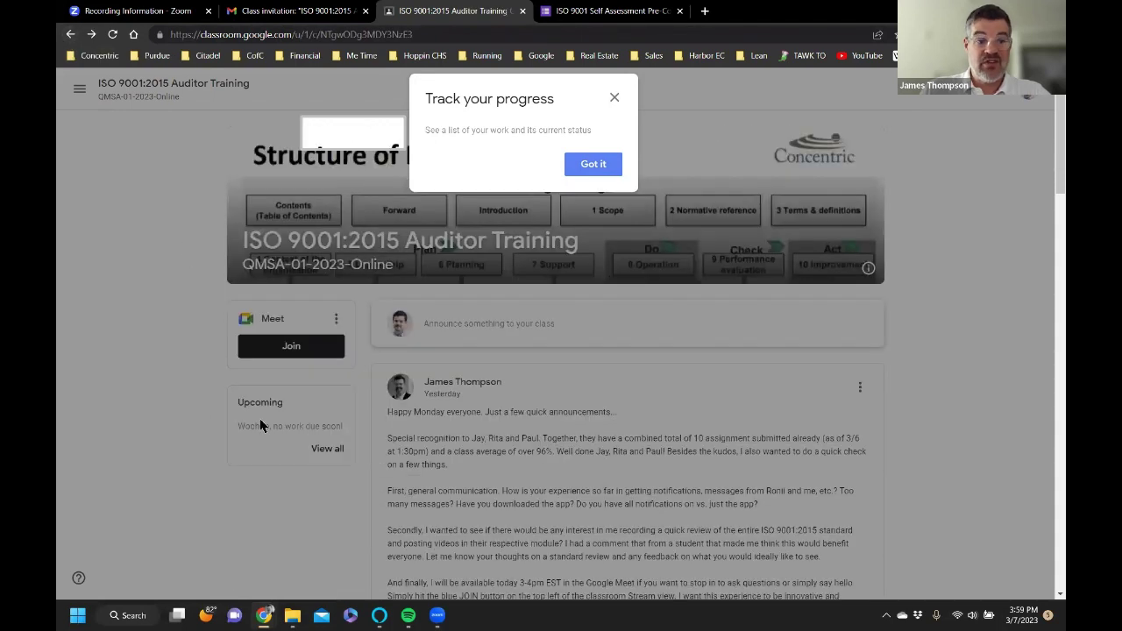
{"action": "scroll", "coordinate": [261, 345], "scroll_direction": "down", "scroll_amount": 1}
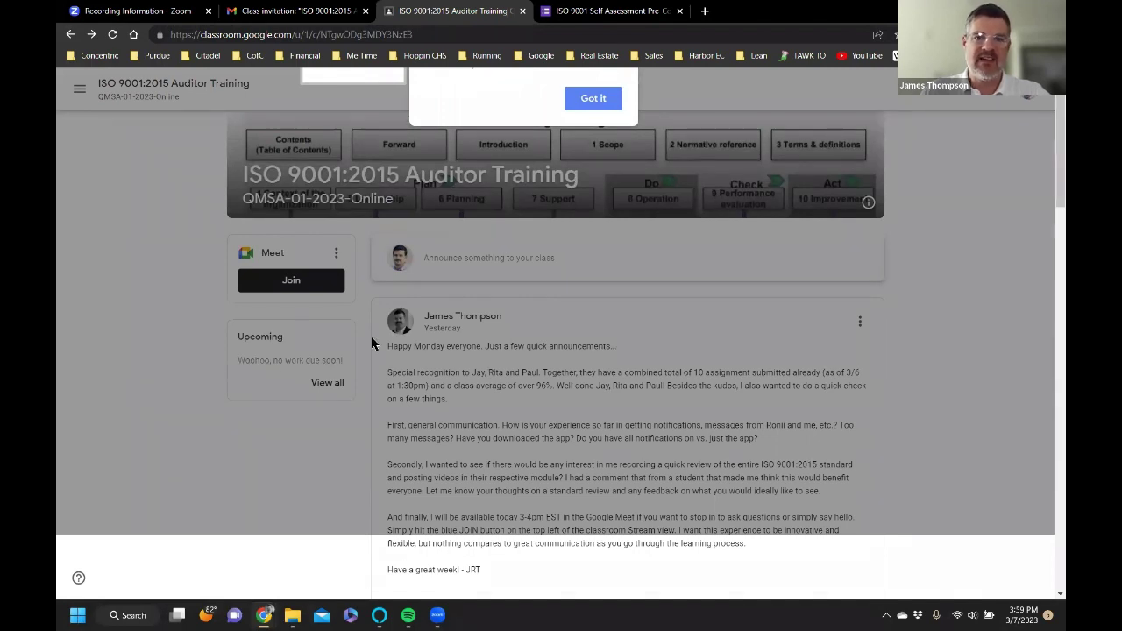
{"action": "scroll", "coordinate": [456, 347], "scroll_direction": "up", "scroll_amount": 1}
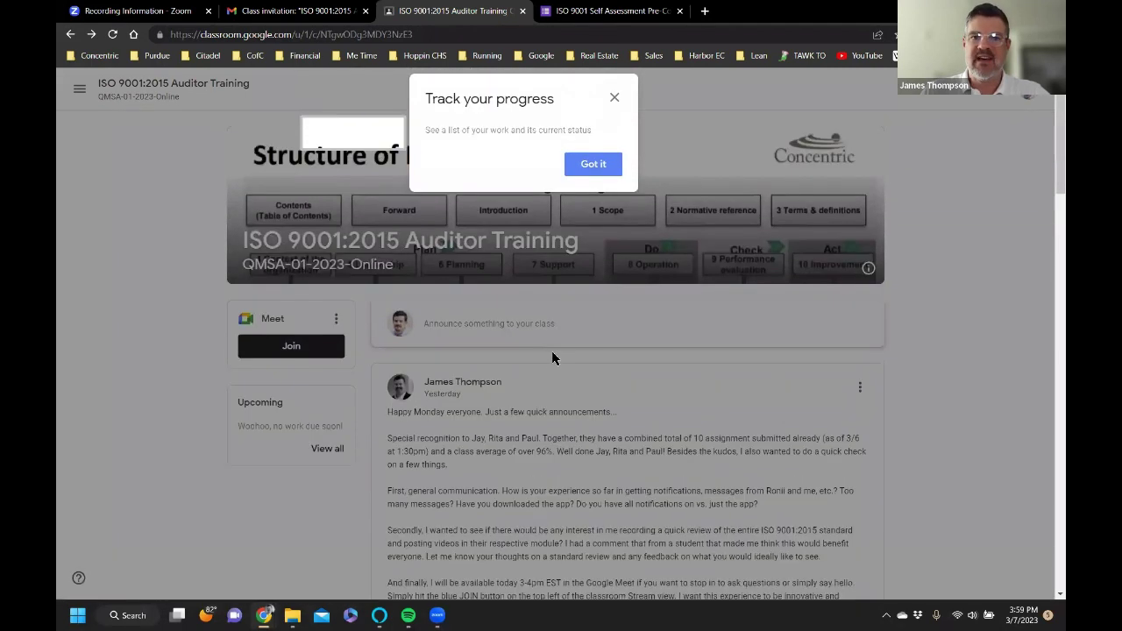
{"action": "left_click", "coordinate": [592, 164]}
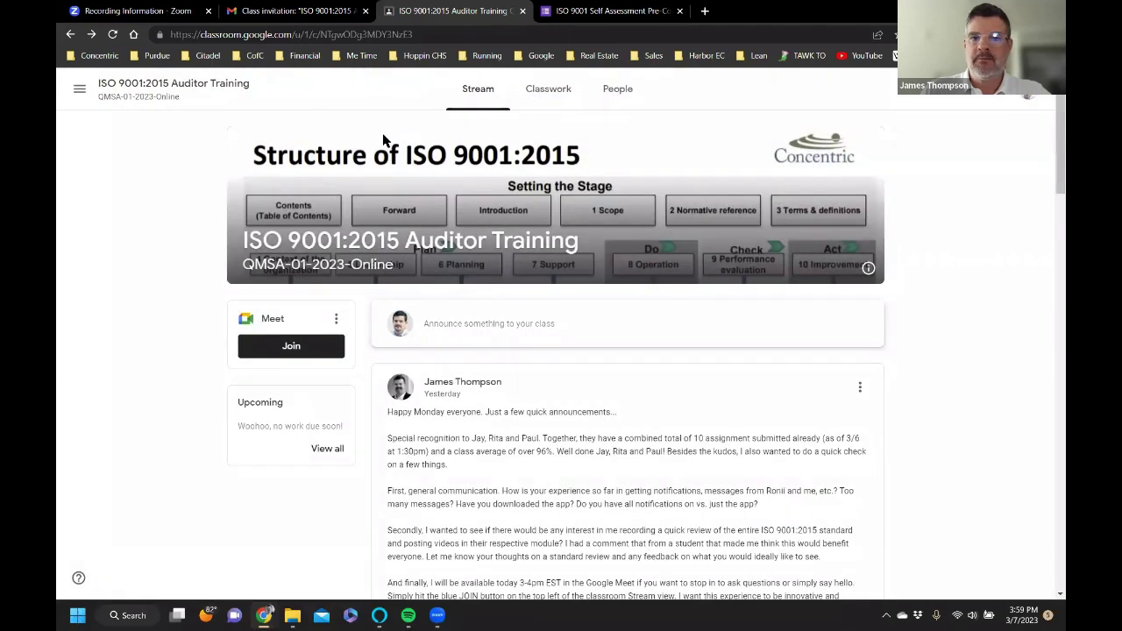
Step: On the Classwork list, check the Exploring student expectations assignment's Turned in status
{"action": "left_click", "coordinate": [561, 104]}
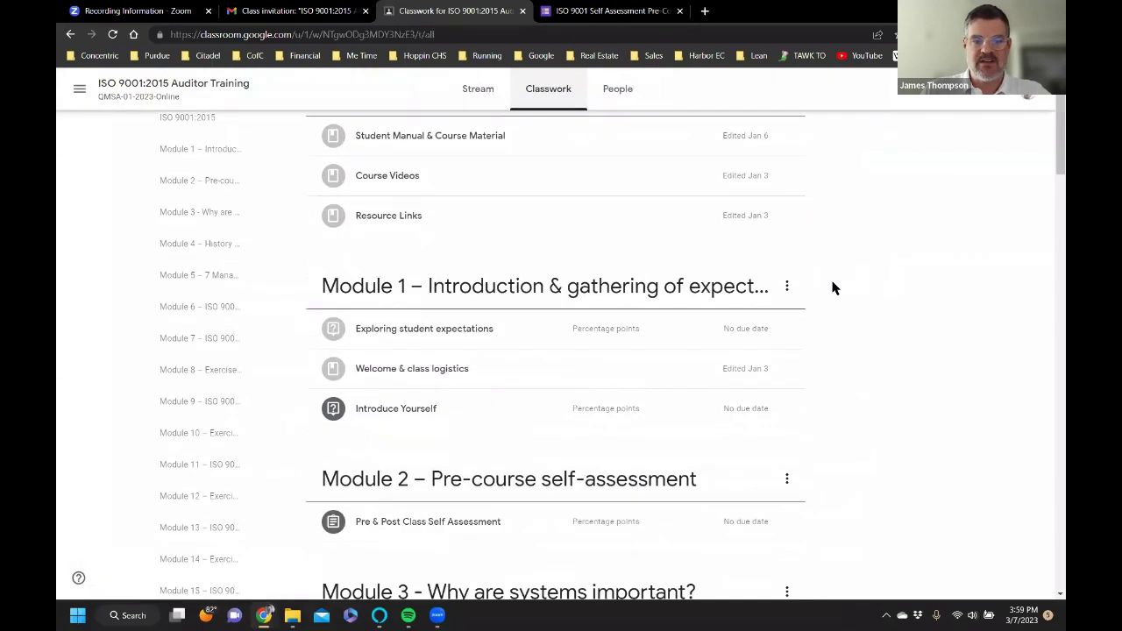
{"action": "scroll", "coordinate": [815, 315], "scroll_direction": "down", "scroll_amount": 1}
{"action": "scroll", "coordinate": [892, 368], "scroll_direction": "up", "scroll_amount": 2}
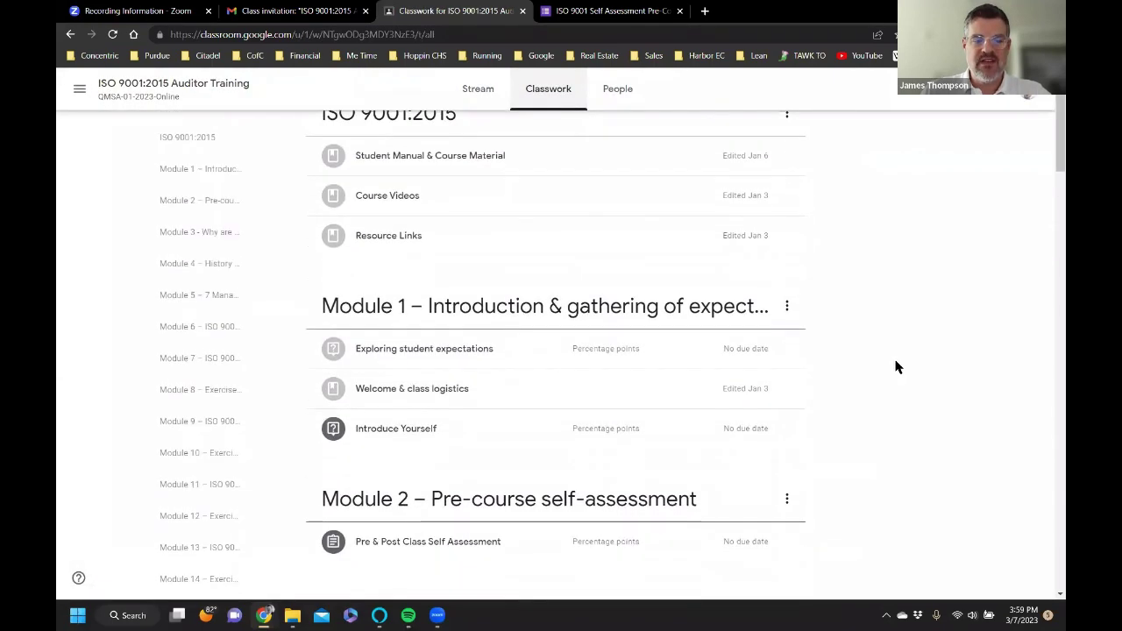
{"action": "scroll", "coordinate": [895, 366], "scroll_direction": "down", "scroll_amount": 3}
{"action": "scroll", "coordinate": [896, 367], "scroll_direction": "up", "scroll_amount": 2}
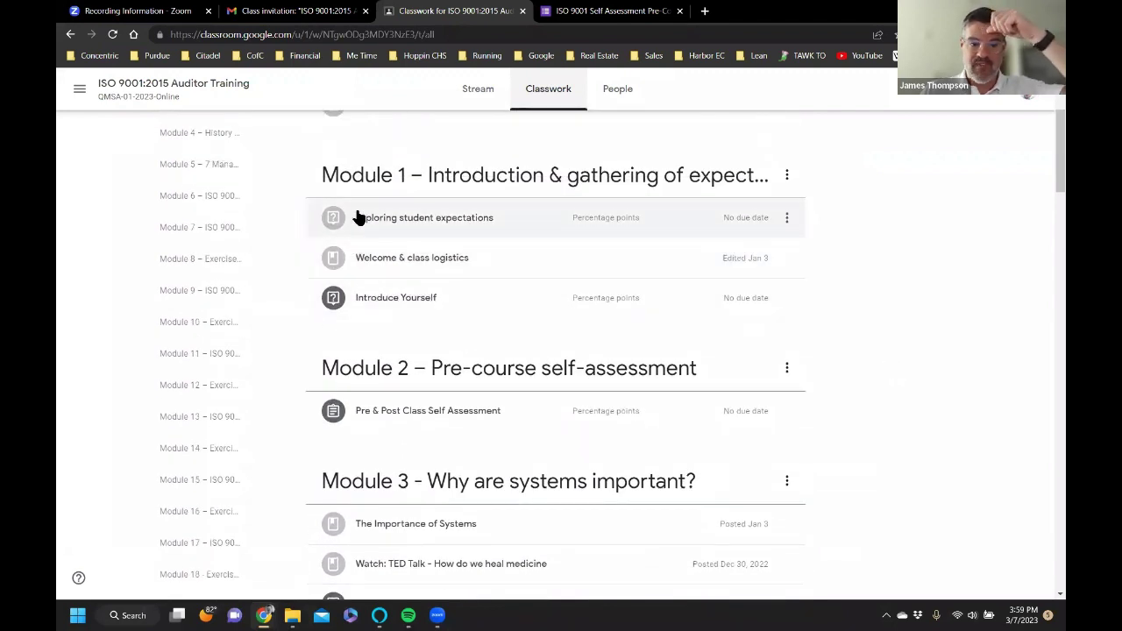
{"action": "left_click", "coordinate": [395, 220]}
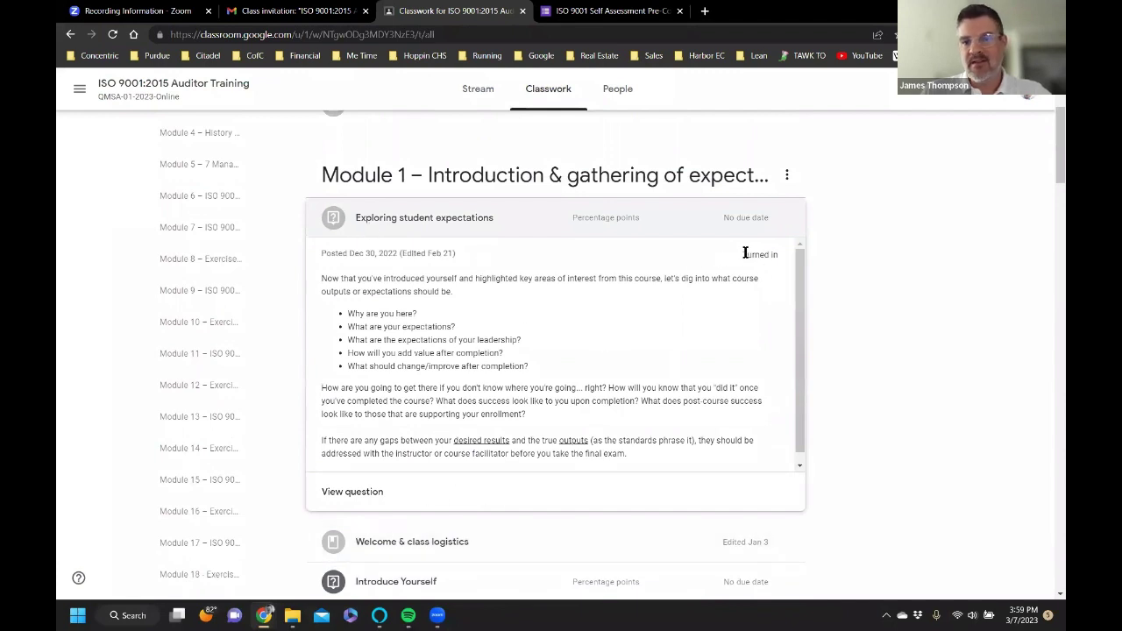
{"action": "left_click_drag", "start_coordinate": [743, 254], "coordinate": [779, 255]}
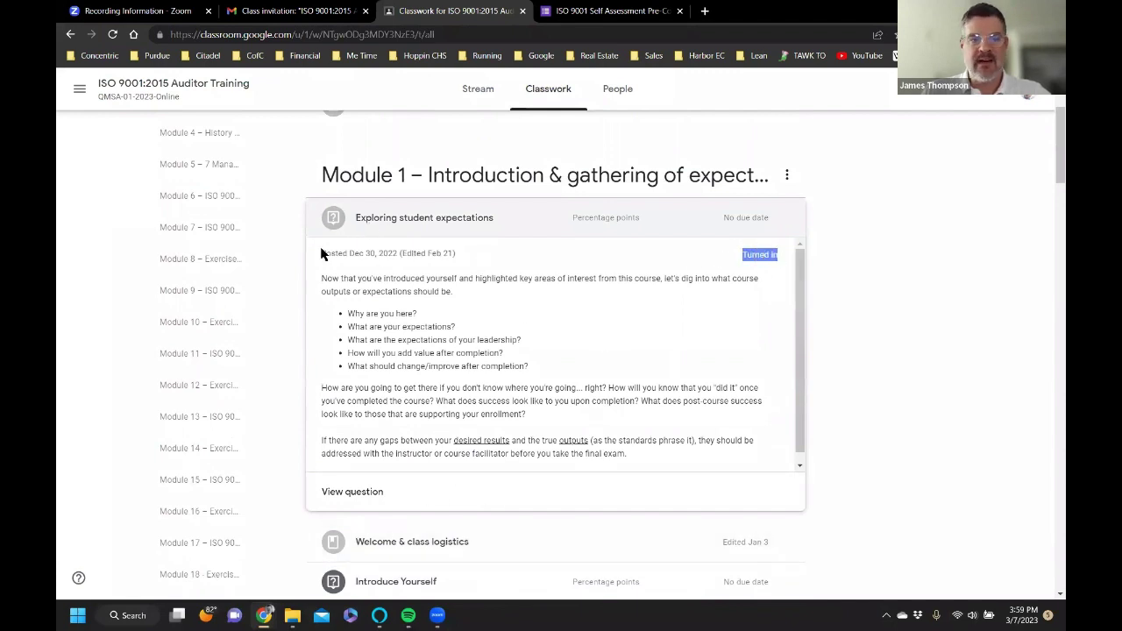
{"action": "left_click", "coordinate": [336, 223]}
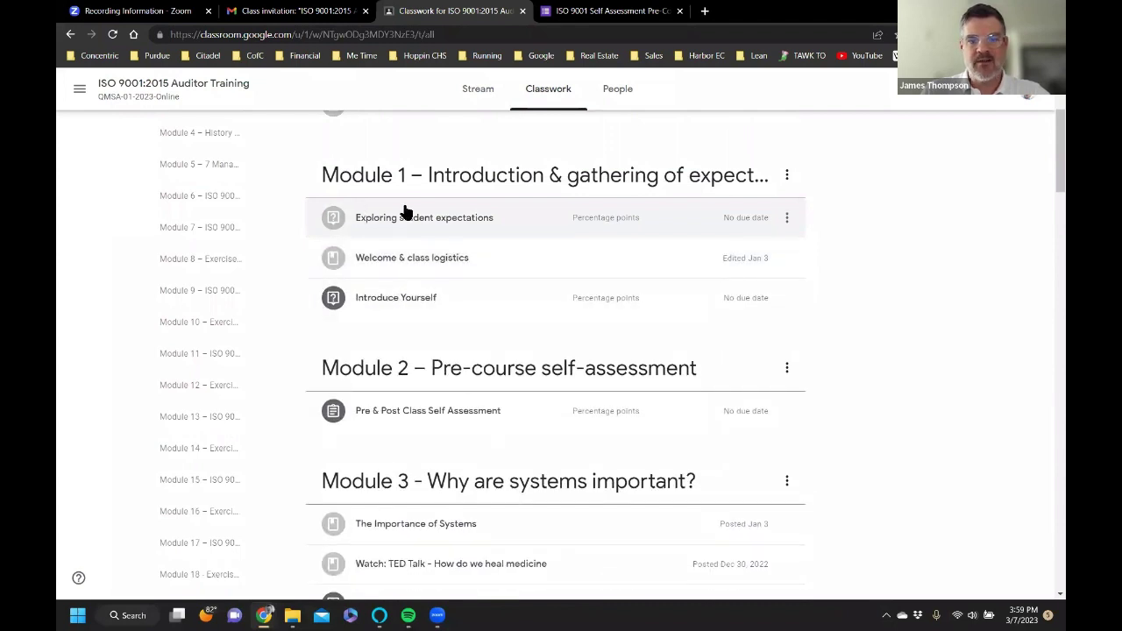
Step: Scroll the Classwork list down to Module 7 through the Module 10 audit-scenario exercises
{"action": "scroll", "coordinate": [837, 302], "scroll_direction": "down", "scroll_amount": 1}
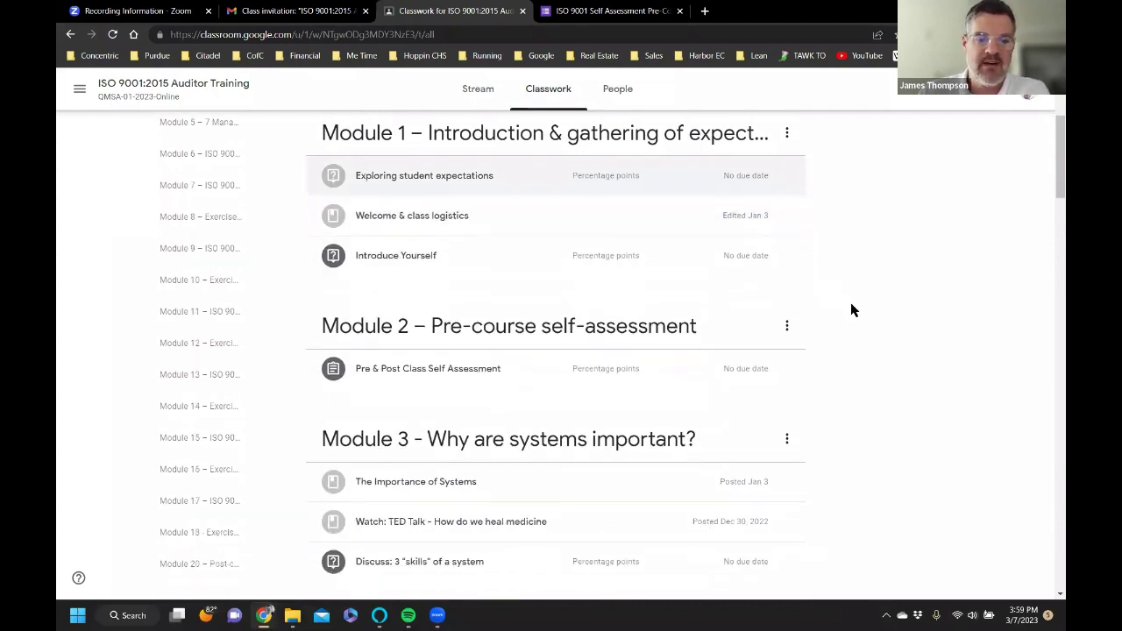
{"action": "scroll", "coordinate": [848, 327], "scroll_direction": "down", "scroll_amount": 4}
{"action": "scroll", "coordinate": [836, 331], "scroll_direction": "down", "scroll_amount": 3}
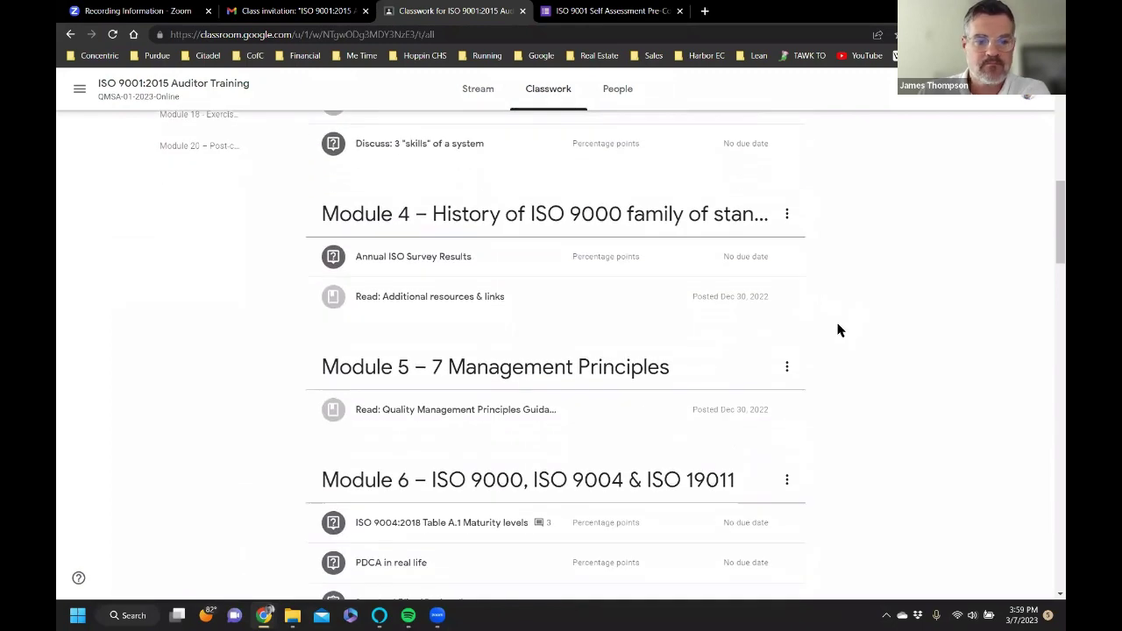
{"action": "scroll", "coordinate": [836, 336], "scroll_direction": "down", "scroll_amount": 8}
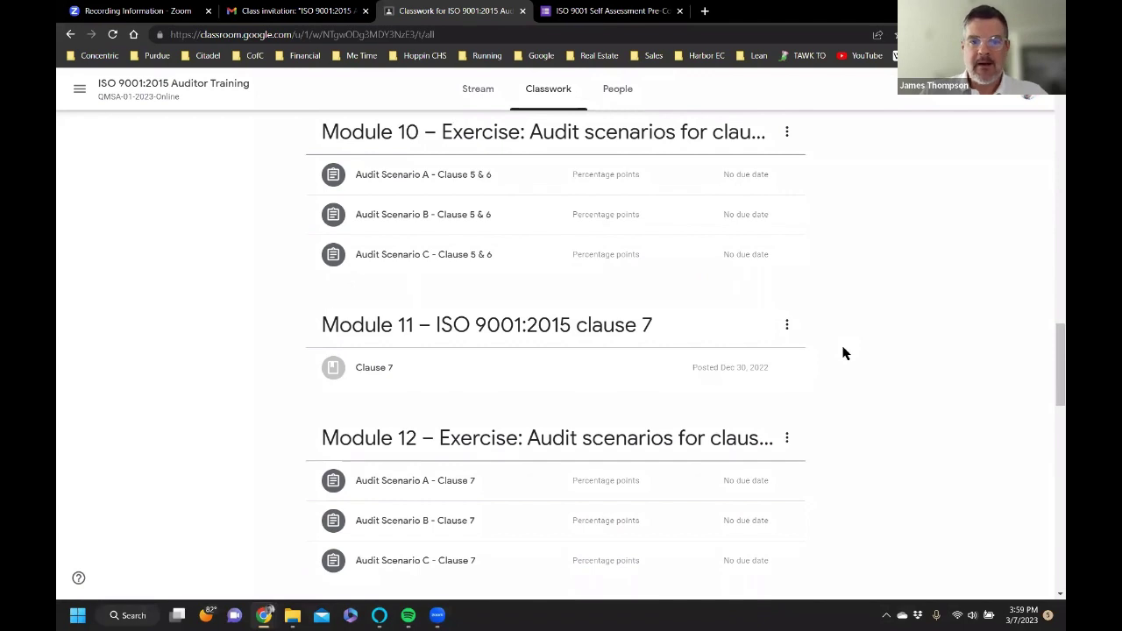
{"action": "scroll", "coordinate": [848, 354], "scroll_direction": "up", "scroll_amount": 2}
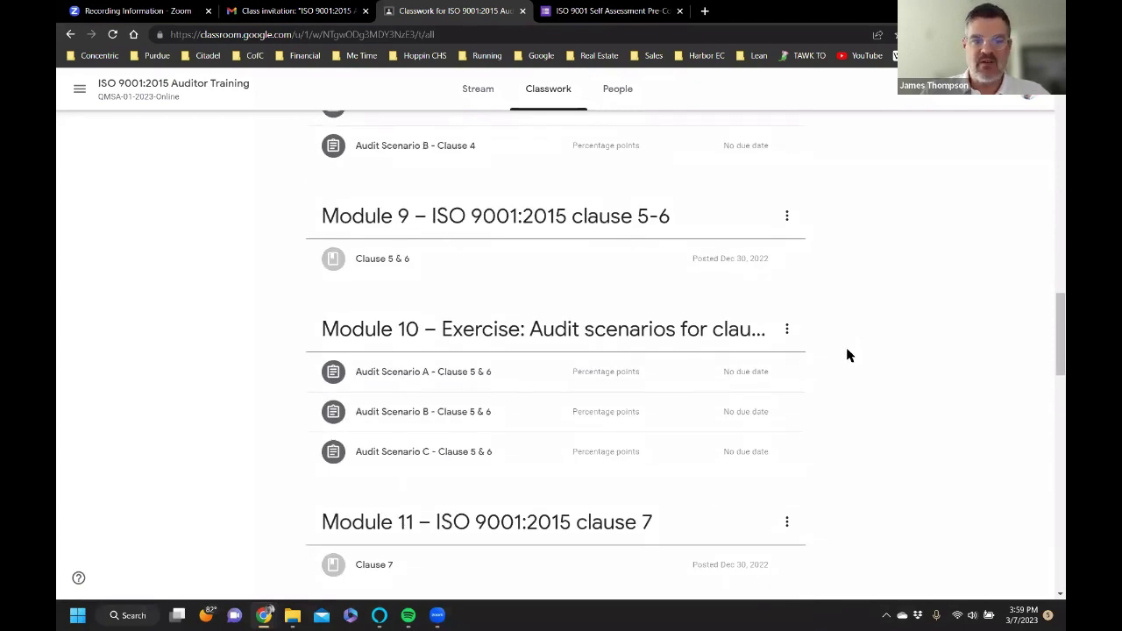
{"action": "scroll", "coordinate": [847, 354], "scroll_direction": "up", "scroll_amount": 3}
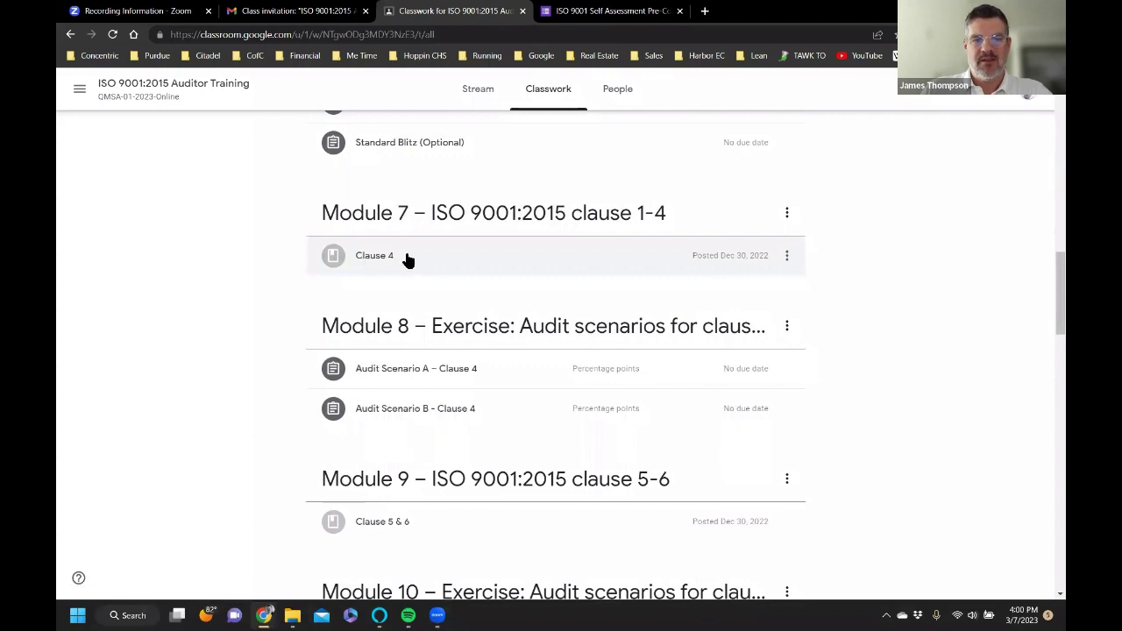
{"action": "scroll", "coordinate": [385, 256], "scroll_direction": "down", "scroll_amount": 1}
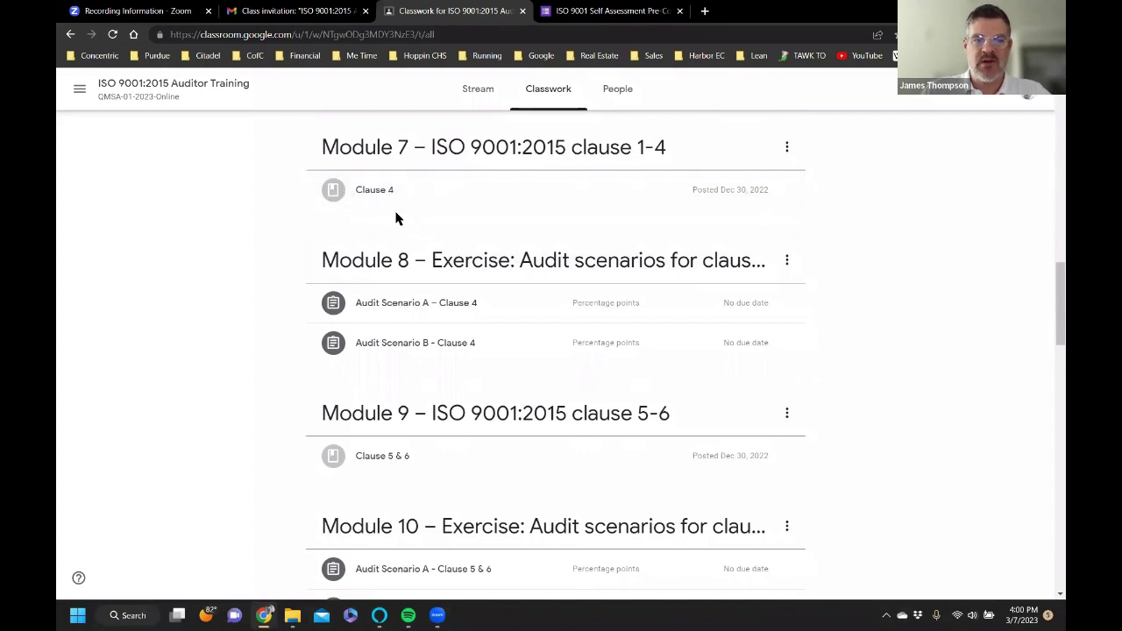
{"action": "scroll", "coordinate": [397, 219], "scroll_direction": "down", "scroll_amount": 1}
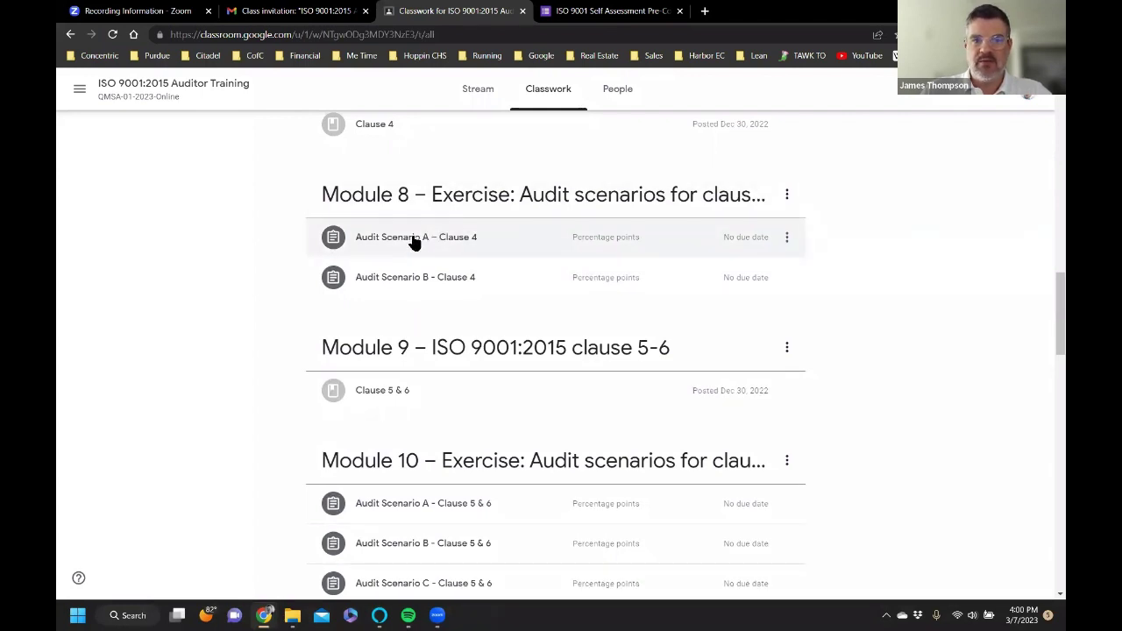
Step: View the 100-point Audit Scenario A – Clause 4 assignment details, then return to the Stream
{"action": "left_click", "coordinate": [416, 244]}
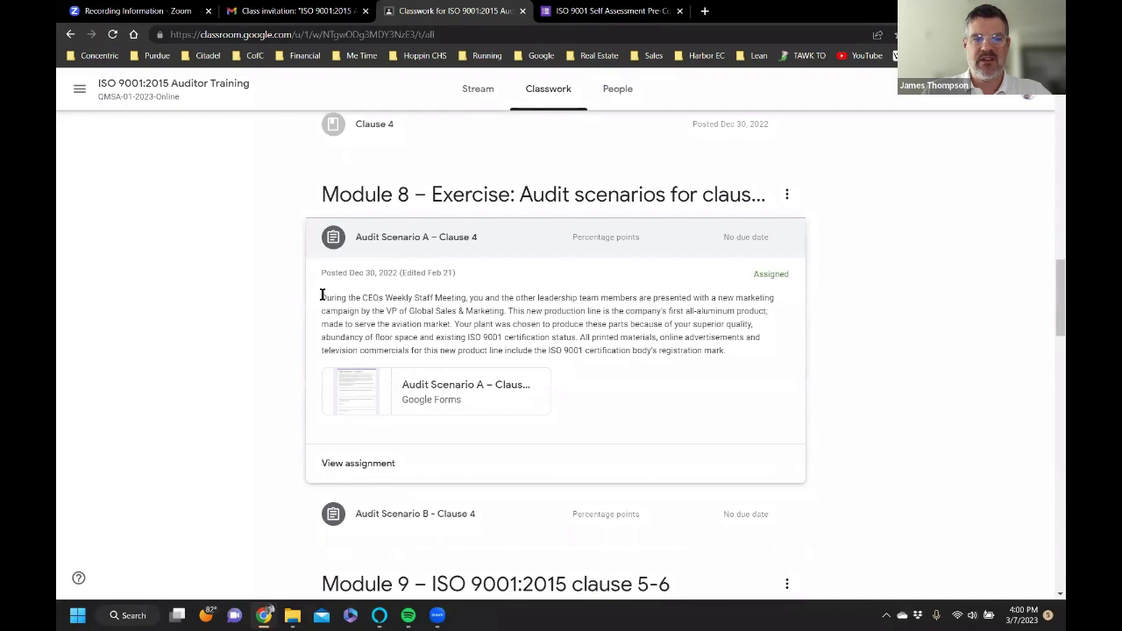
{"action": "left_click_drag", "start_coordinate": [322, 294], "coordinate": [744, 356]}
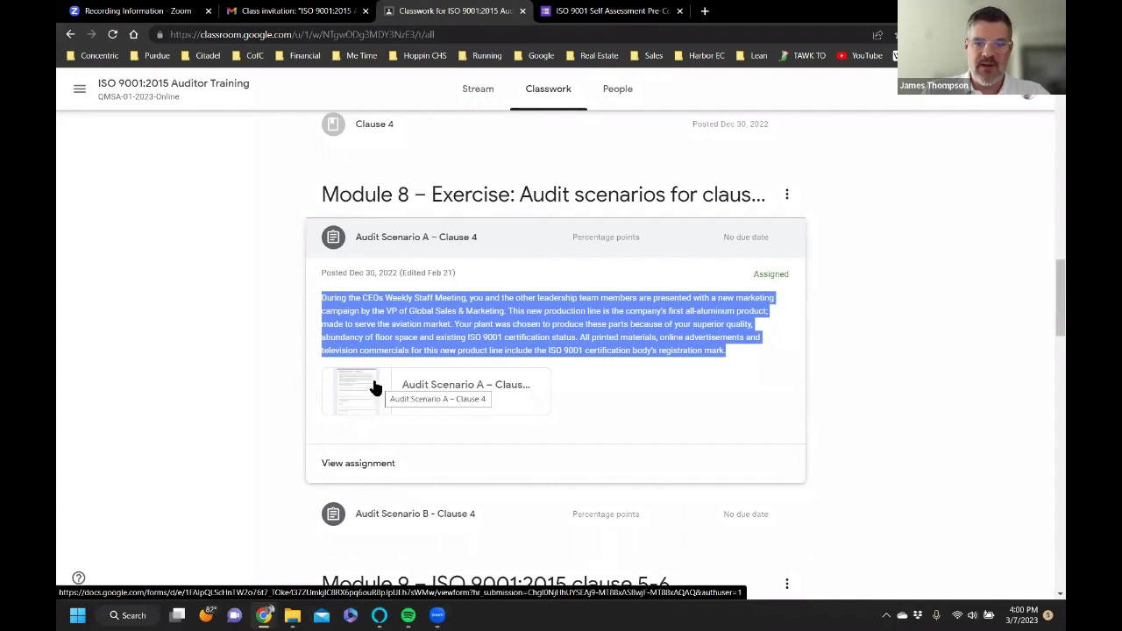
{"action": "left_click", "coordinate": [373, 463]}
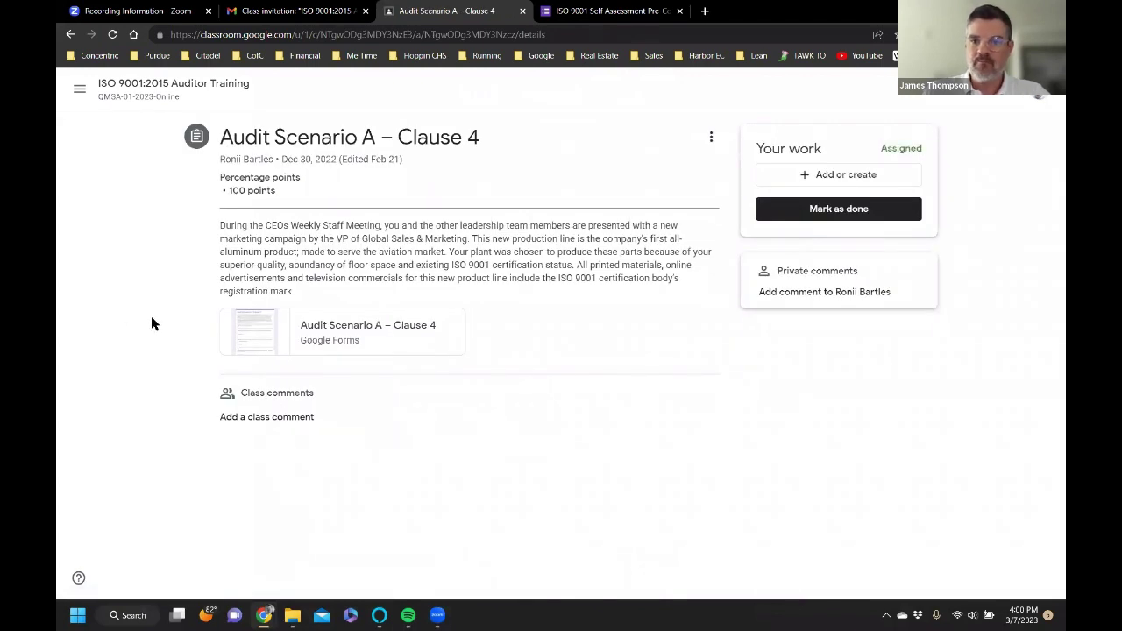
{"action": "left_click", "coordinate": [146, 86]}
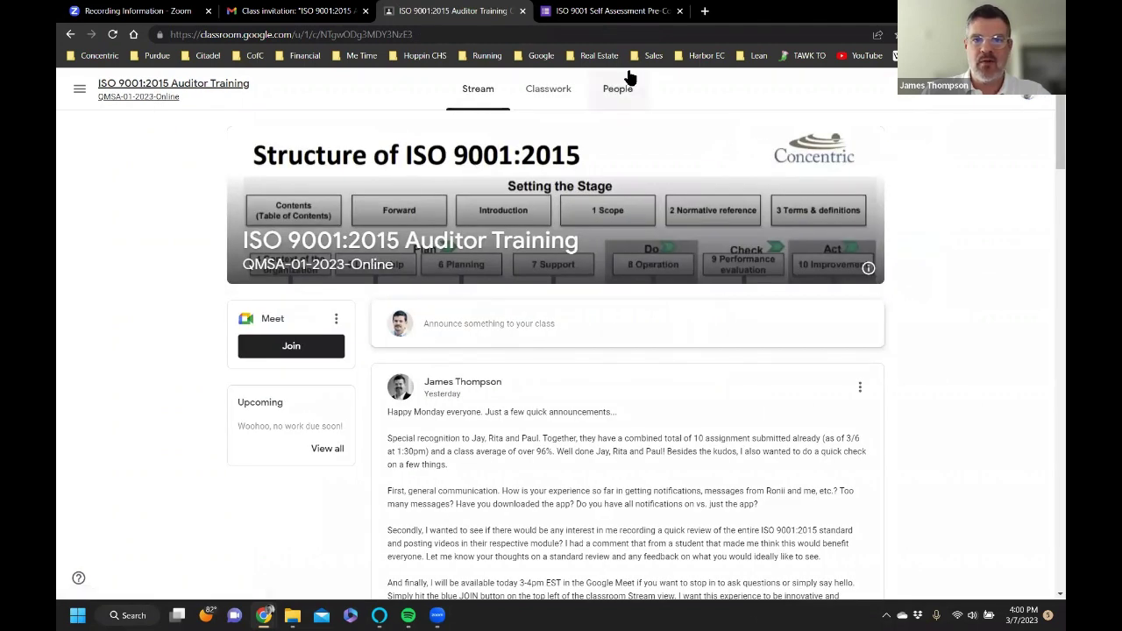
Step: Open the People page and review its two teachers and nine classmates
{"action": "left_click", "coordinate": [554, 93]}
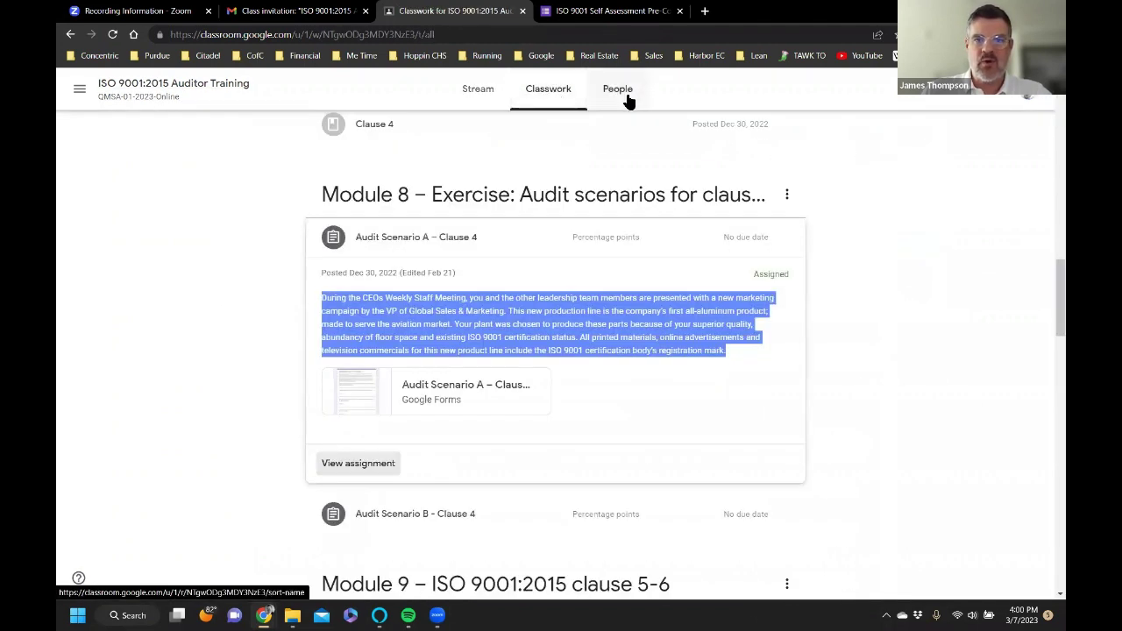
{"action": "left_click", "coordinate": [624, 95]}
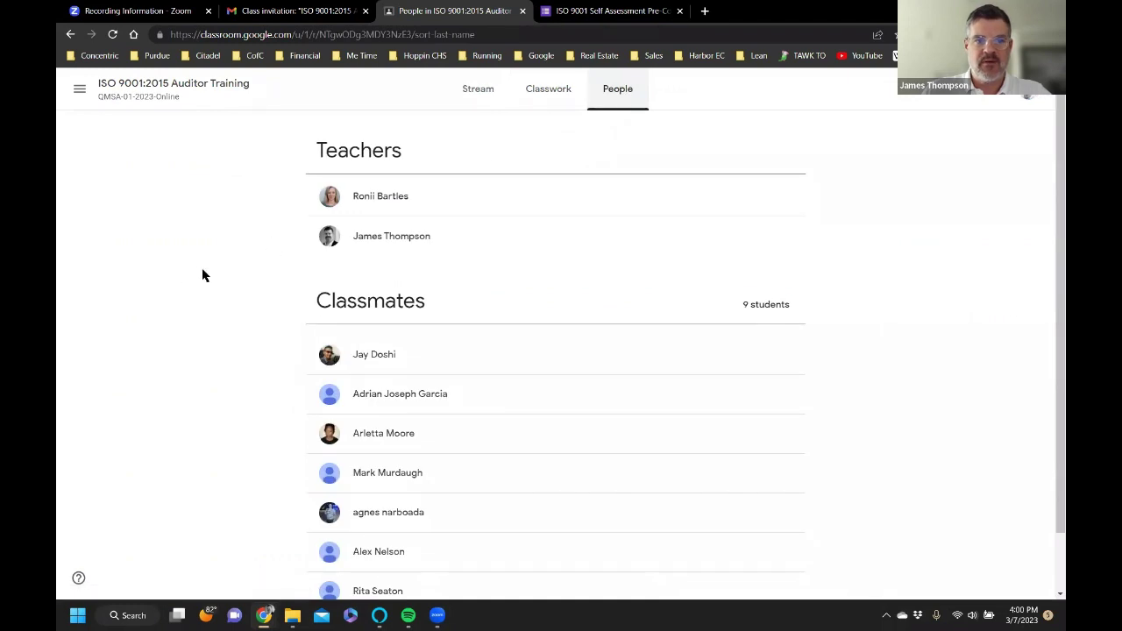
{"action": "scroll", "coordinate": [205, 274], "scroll_direction": "down", "scroll_amount": 1}
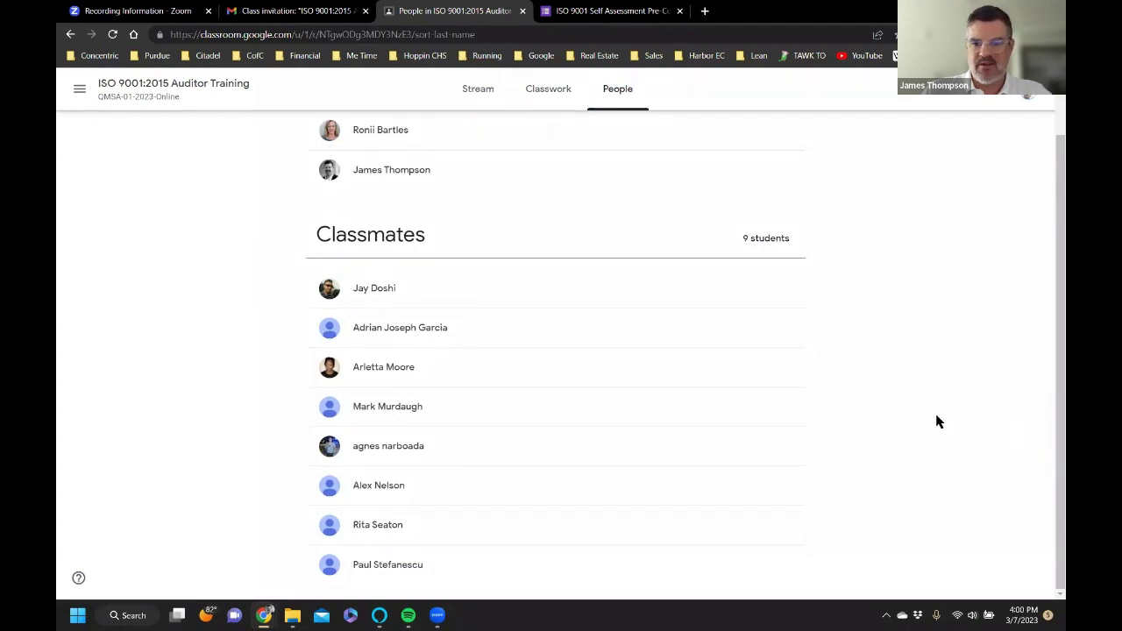
{"action": "scroll", "coordinate": [883, 395], "scroll_direction": "up", "scroll_amount": 1}
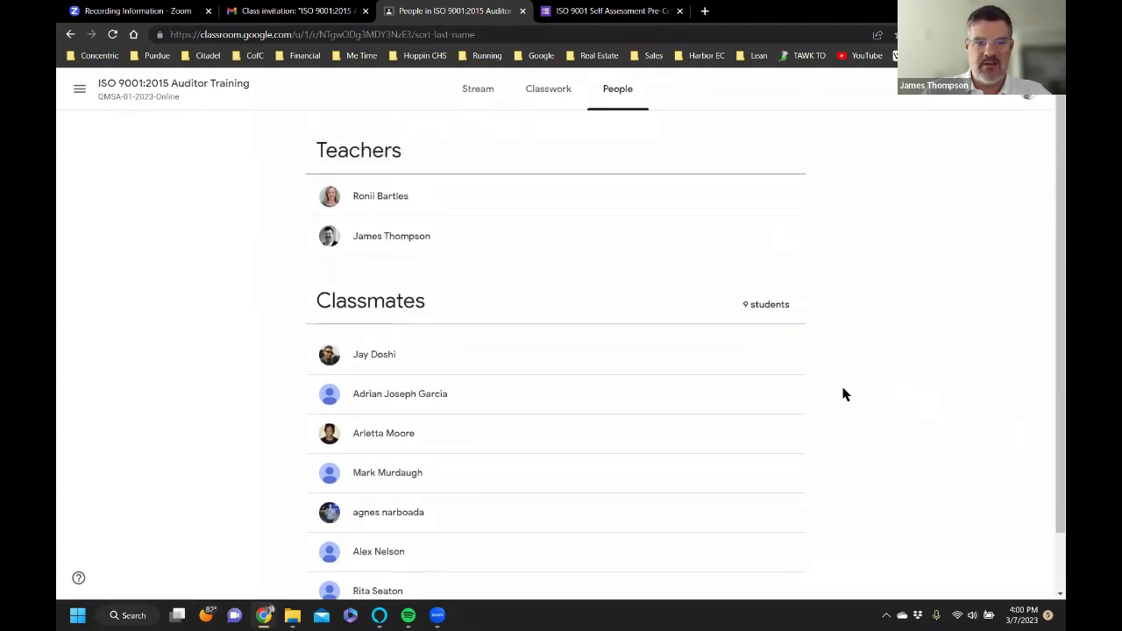
Step: Return to the Stream and open the side drawer listing Classes, Calendar and To-do
{"action": "left_click", "coordinate": [490, 93]}
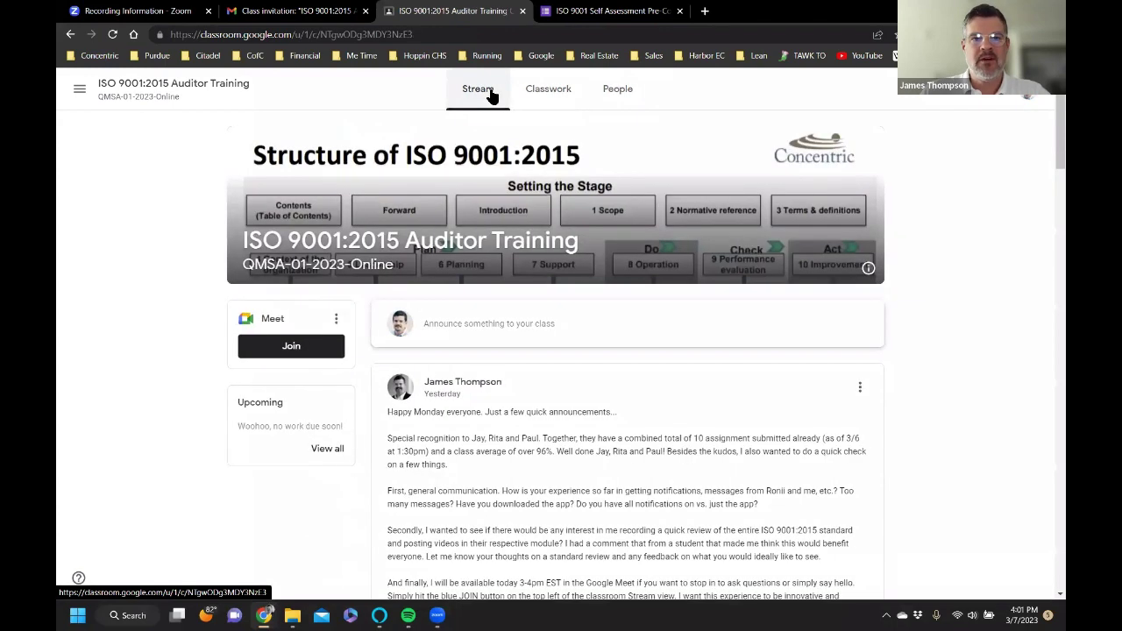
{"action": "left_click", "coordinate": [79, 90]}
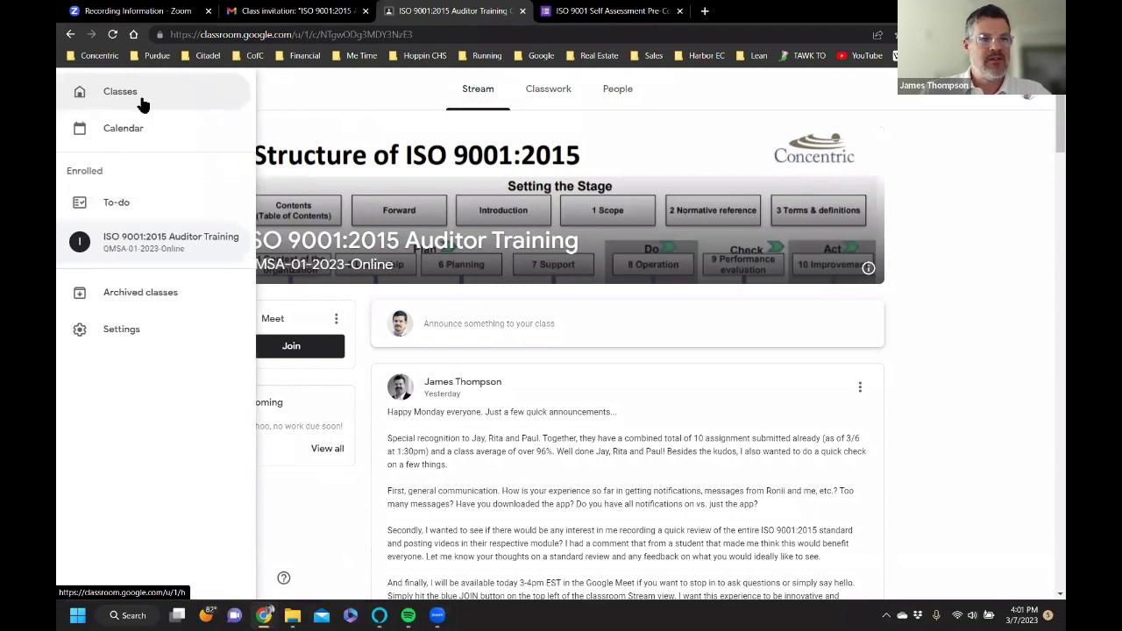
{"action": "left_click", "coordinate": [267, 92]}
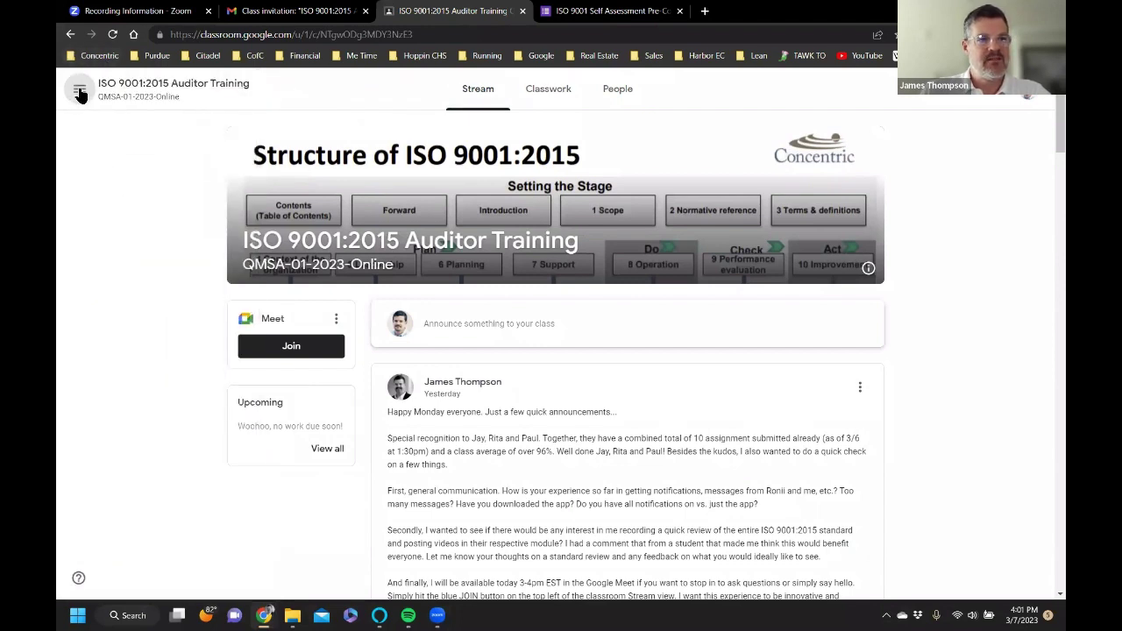
{"action": "left_click", "coordinate": [80, 89]}
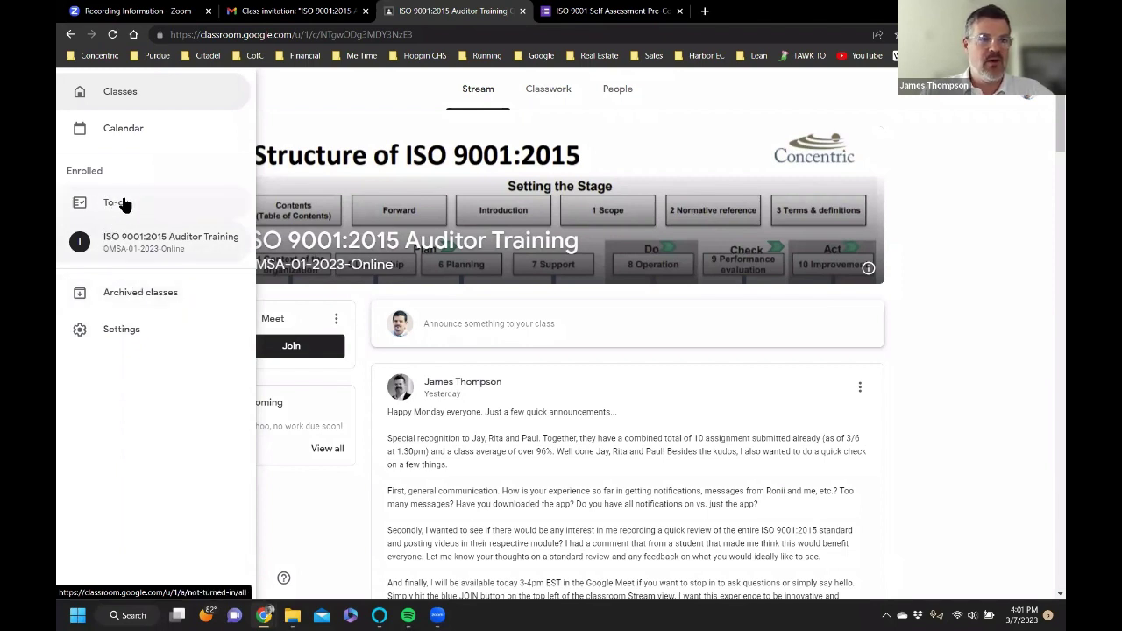
Step: Check the Mar 5 – Mar 11, 2023 calendar week, then return to ISO 9001:2015 Auditor Training
{"action": "left_click", "coordinate": [140, 132]}
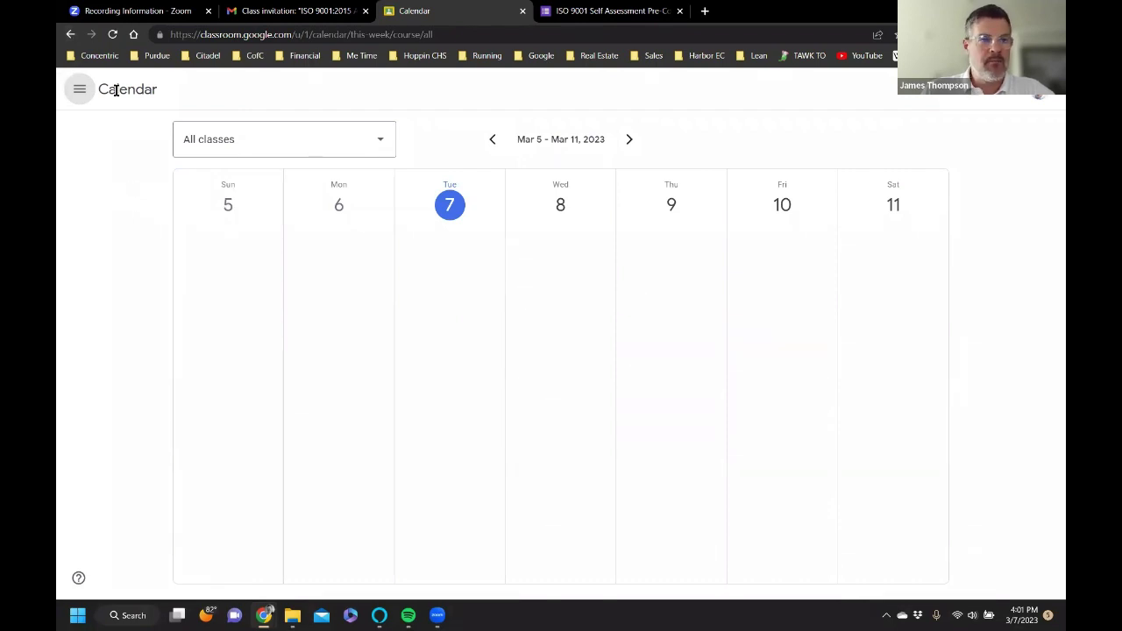
{"action": "left_click", "coordinate": [79, 90]}
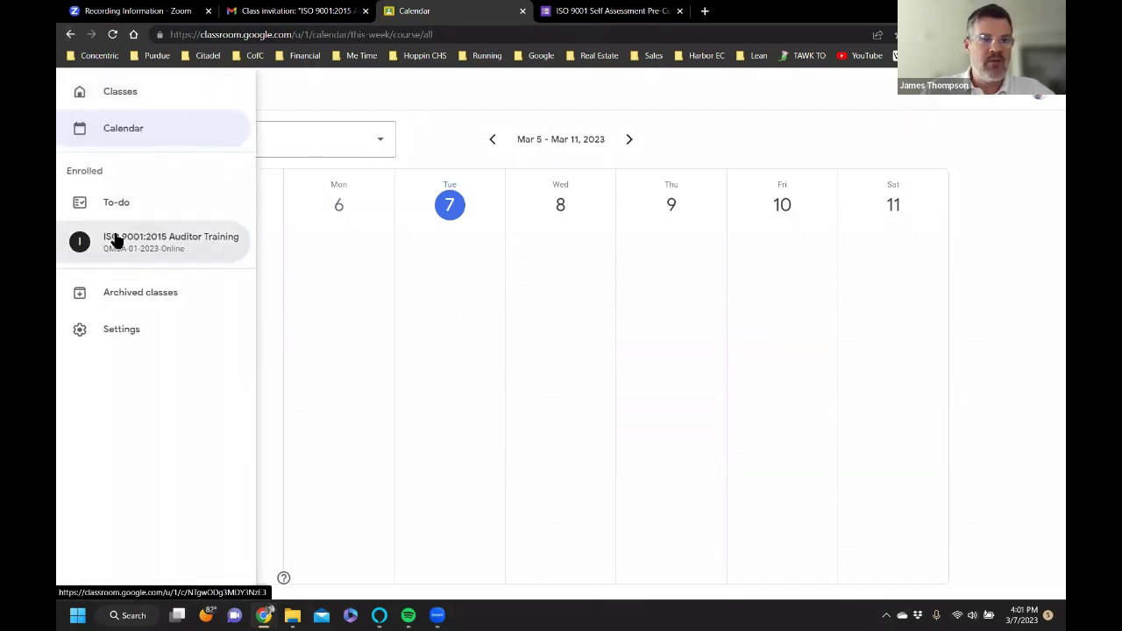
{"action": "left_click", "coordinate": [114, 240]}
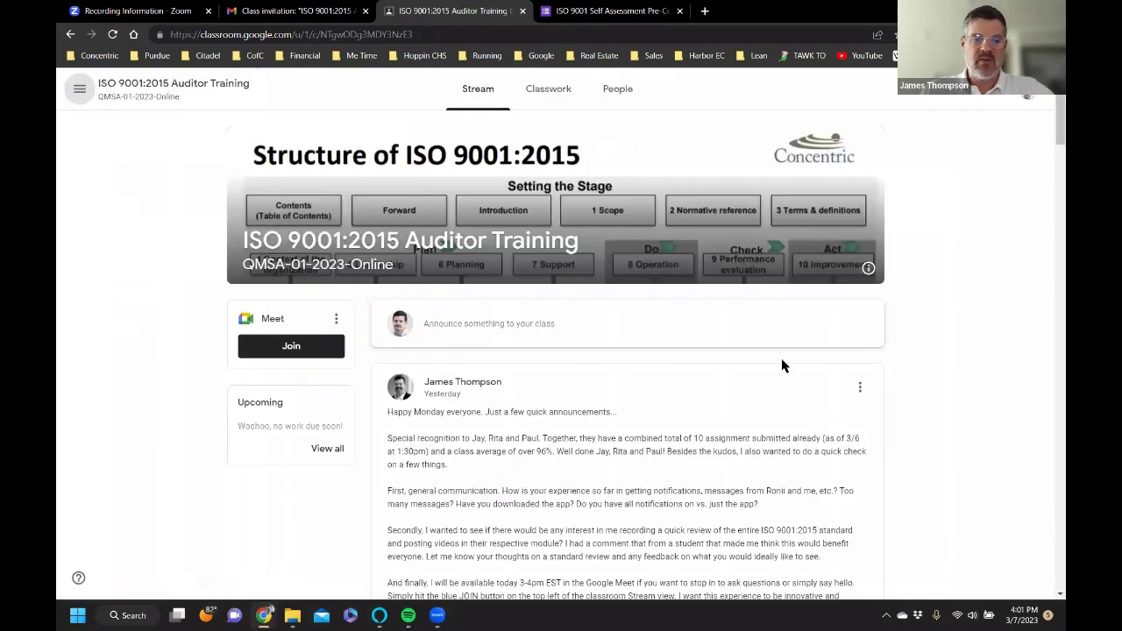